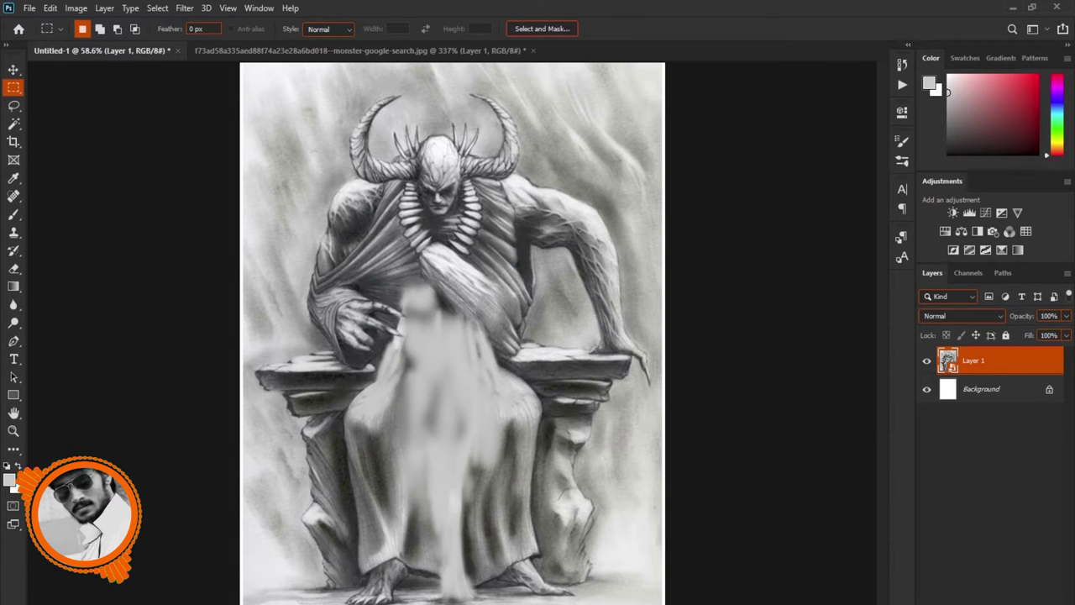
Step: Drag the stone face from its document into Untitled-1 as a new layer
key("ctrl+Tab")
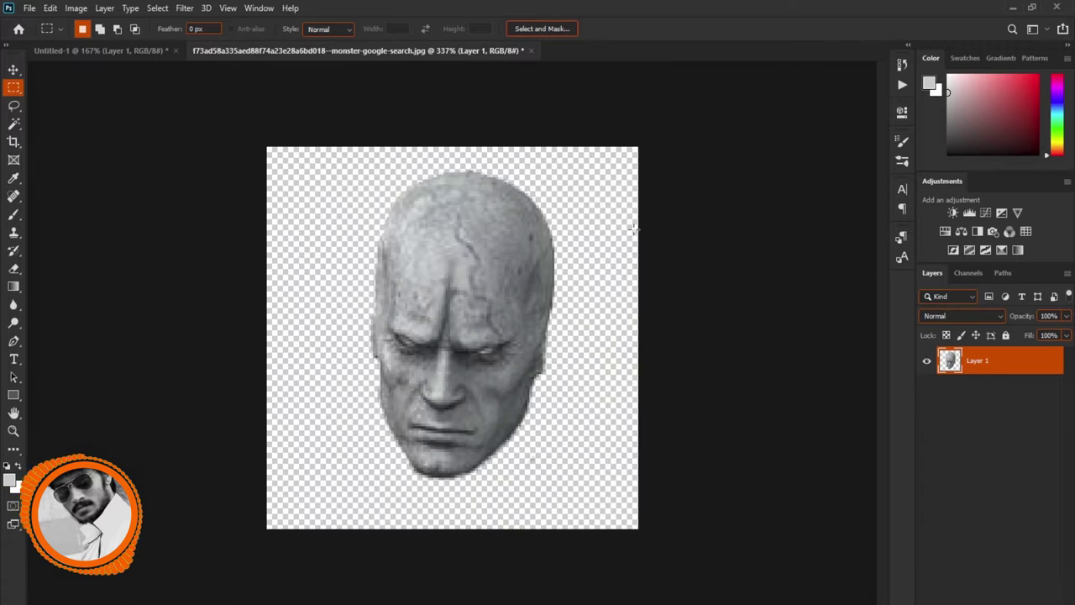
left_click(14, 68)
mouse_move(516, 301)
left_mouse_down()
mouse_move(159, 91)
mouse_move(439, 288)
left_mouse_up()
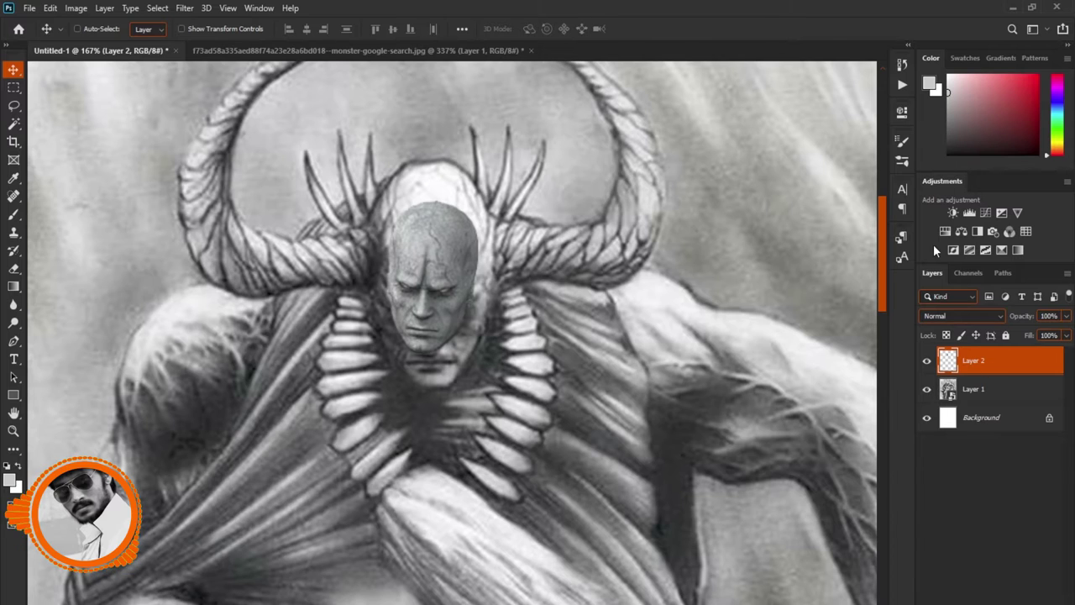
Step: Rotate the face -7.10°, enlarge it to about 147% over the head, and set 60% opacity
key("ctrl+t")
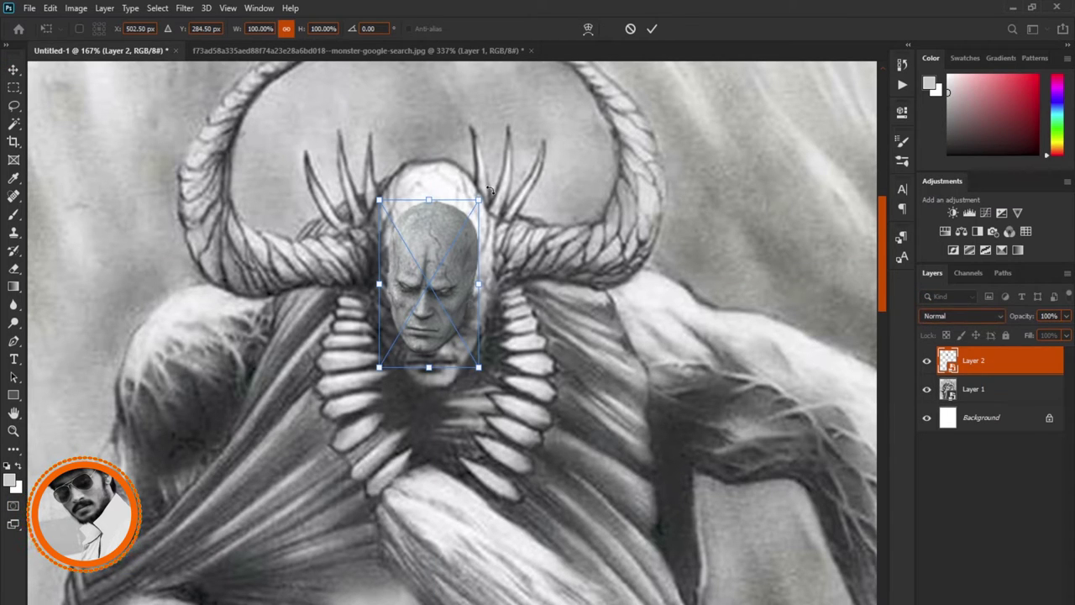
left_click_drag(490, 189, 481, 176)
left_click_drag(494, 359, 513, 368)
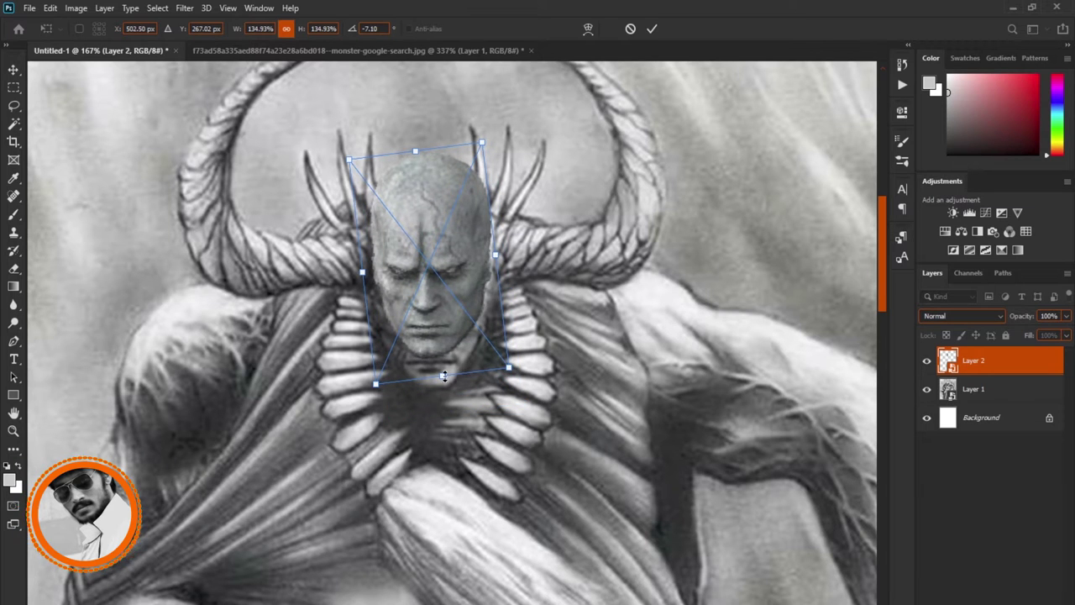
left_click_drag(514, 373, 521, 382)
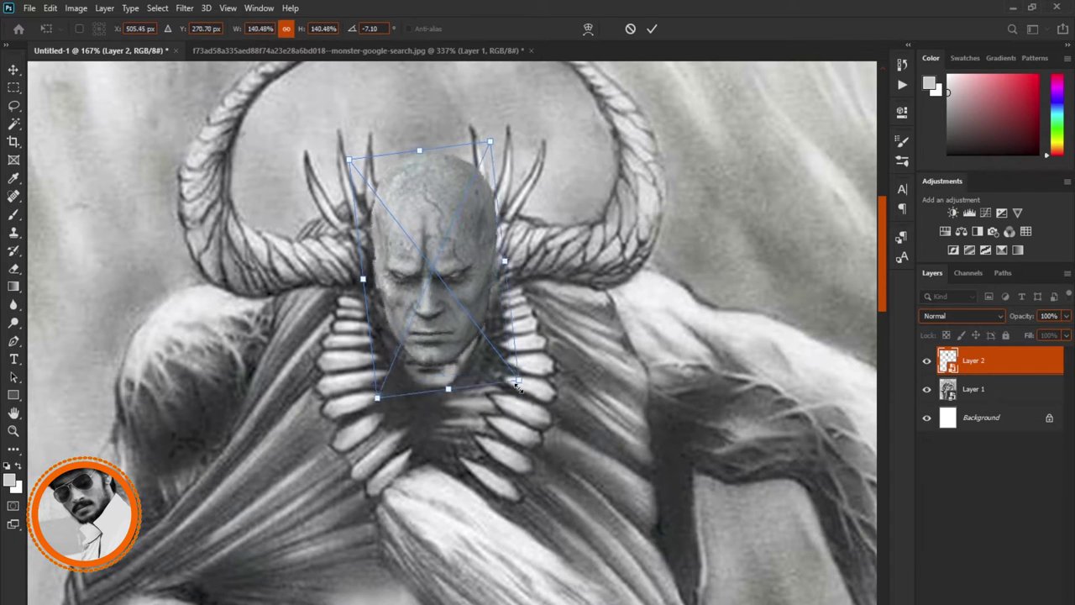
left_click_drag(480, 353, 484, 382)
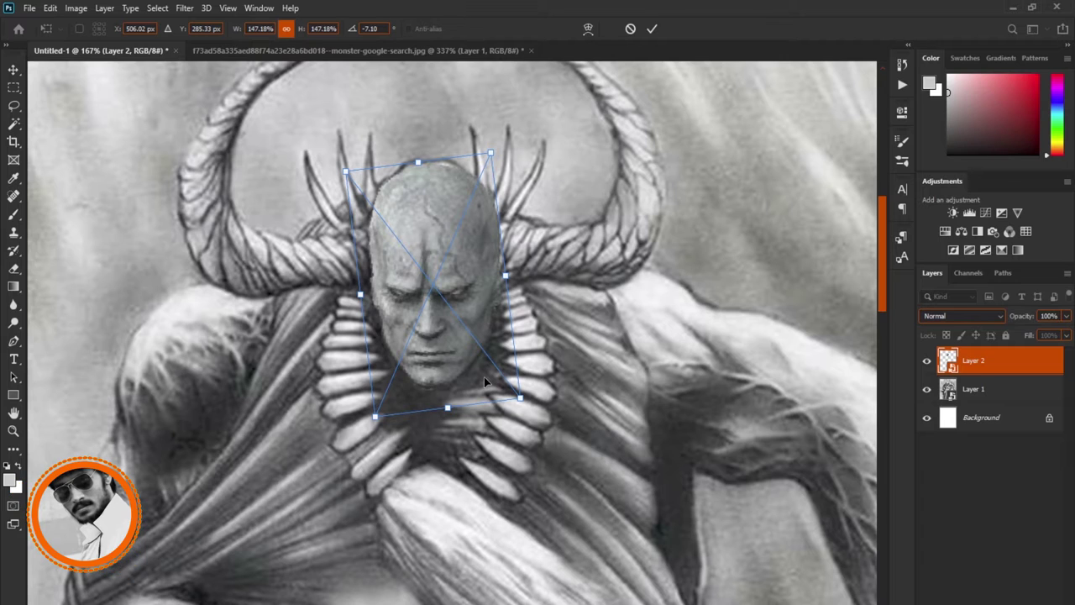
key("Return")
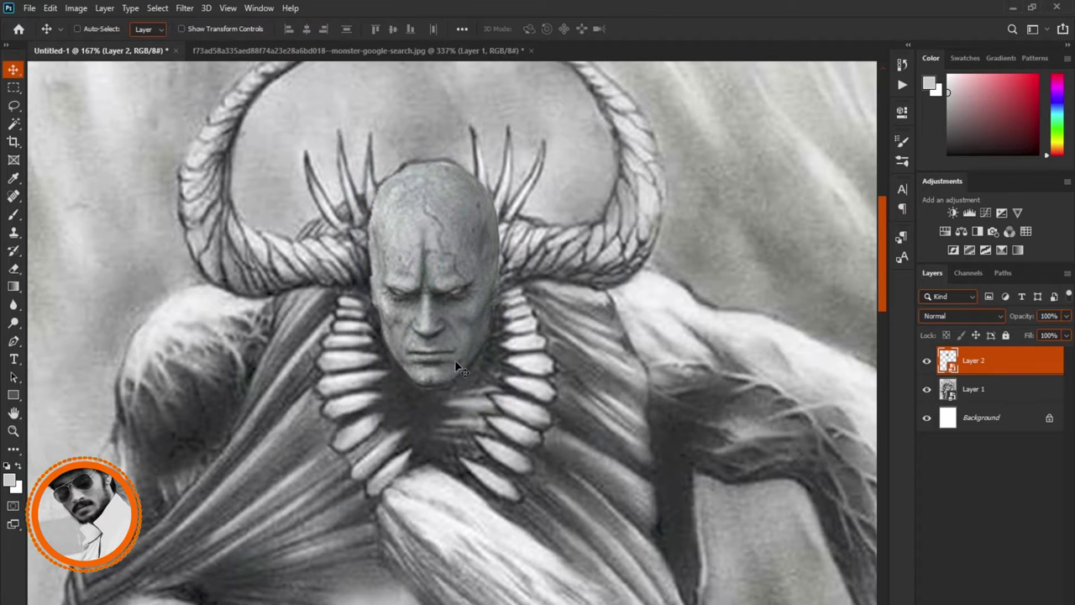
left_click_drag(1066, 317, 1042, 335)
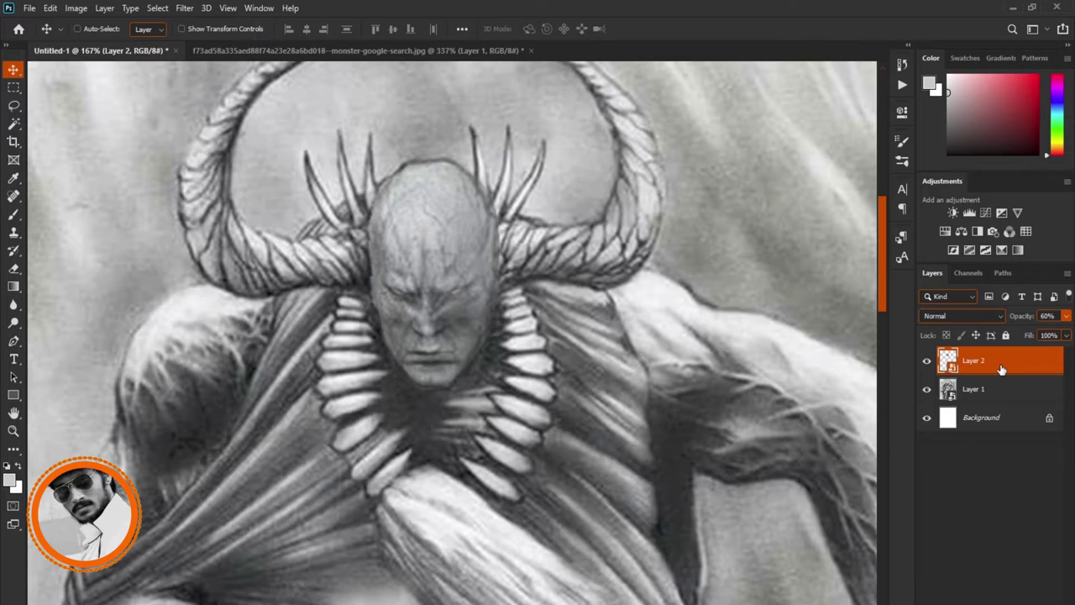
Step: Switch the face's transform to Warp and pull its features downward
key("ctrl+t")
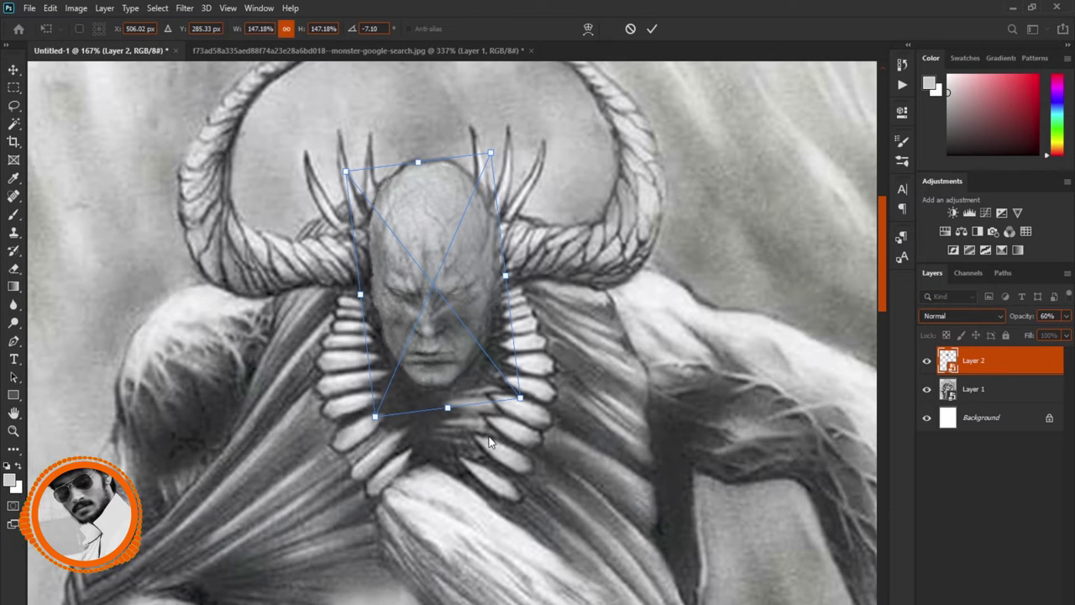
right_click(490, 442)
left_click(461, 234)
mouse_move(423, 288)
left_mouse_down()
mouse_move(415, 313)
mouse_move(444, 329)
left_mouse_up()
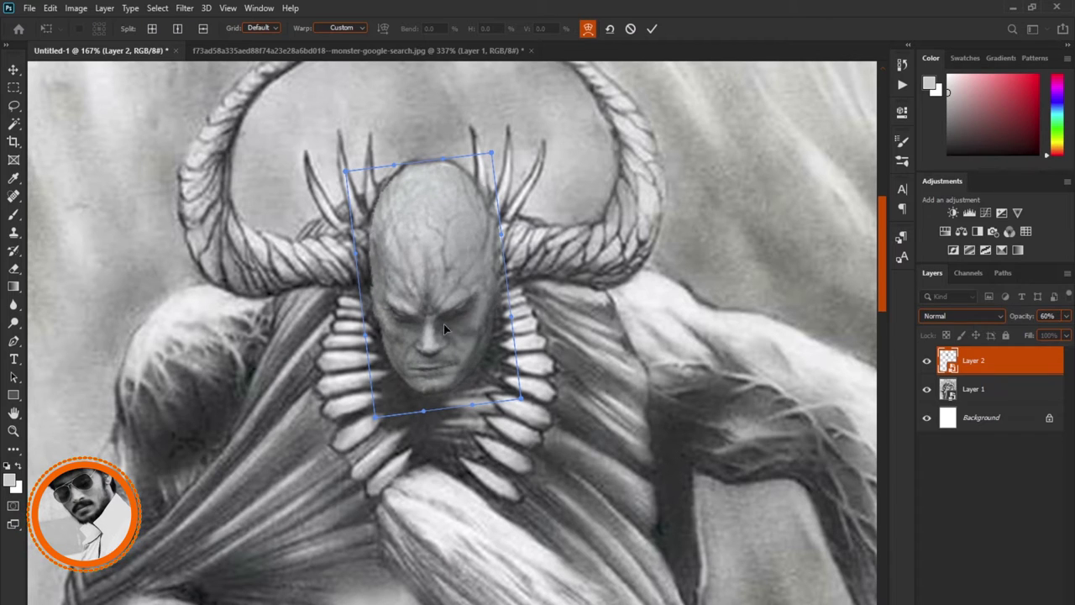
Step: Warp the face mesh to the head's shape, stretching the lower-left corner over the collar, and apply
left_click_drag(385, 388, 387, 382)
left_click_drag(489, 387, 496, 391)
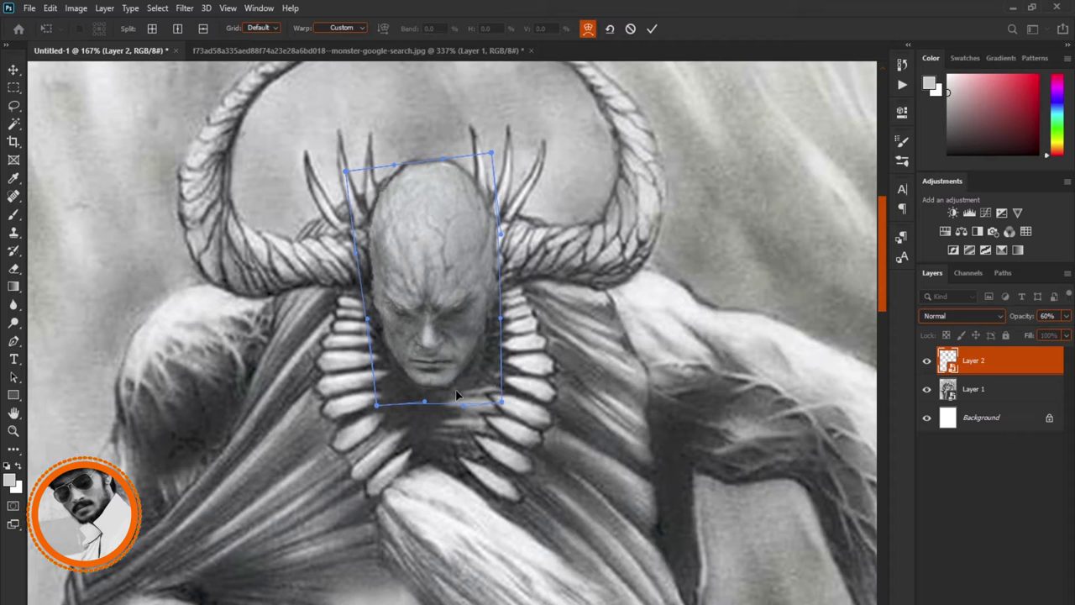
left_click_drag(455, 331, 454, 328)
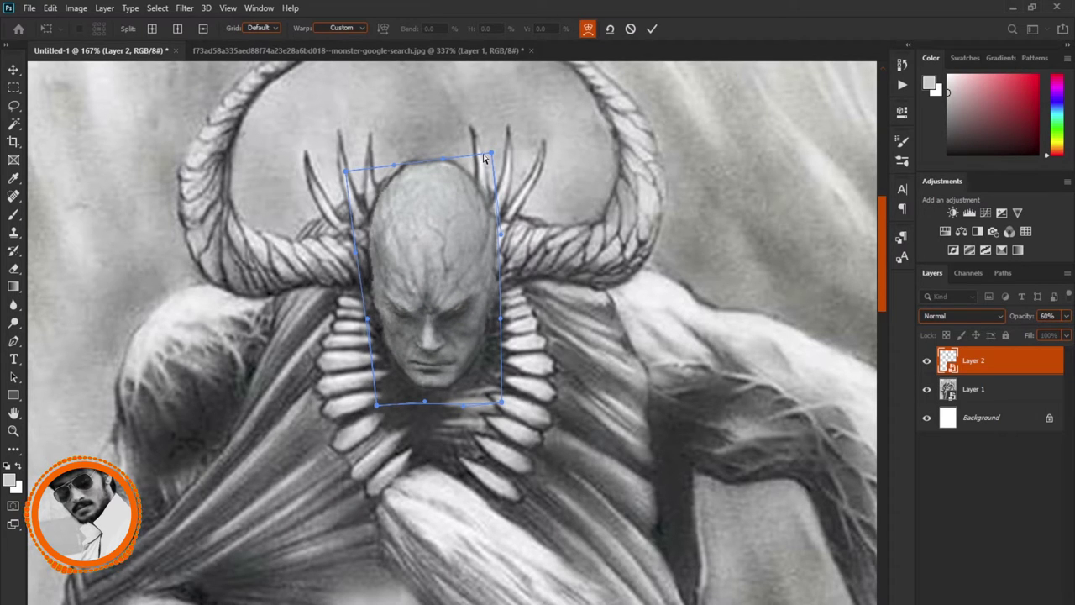
left_click_drag(443, 153, 441, 143)
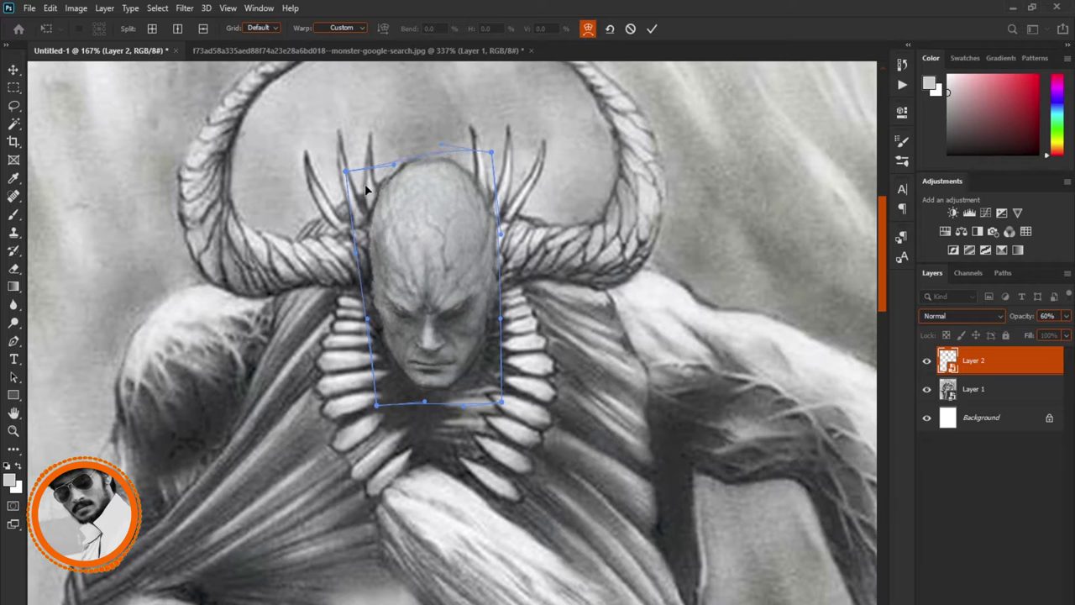
left_click_drag(353, 189, 361, 184)
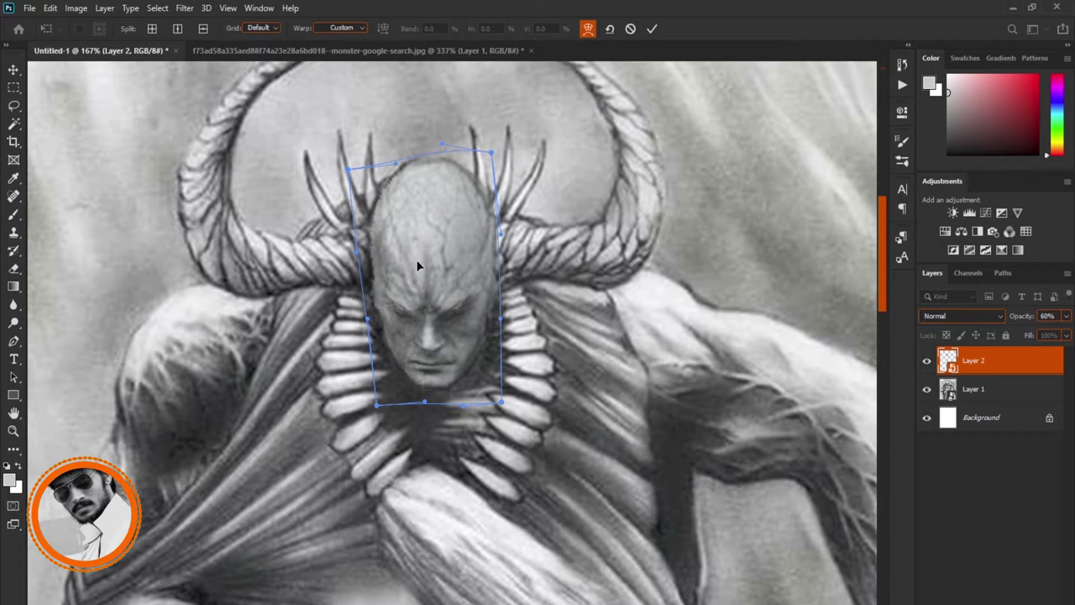
left_click_drag(427, 277, 427, 286)
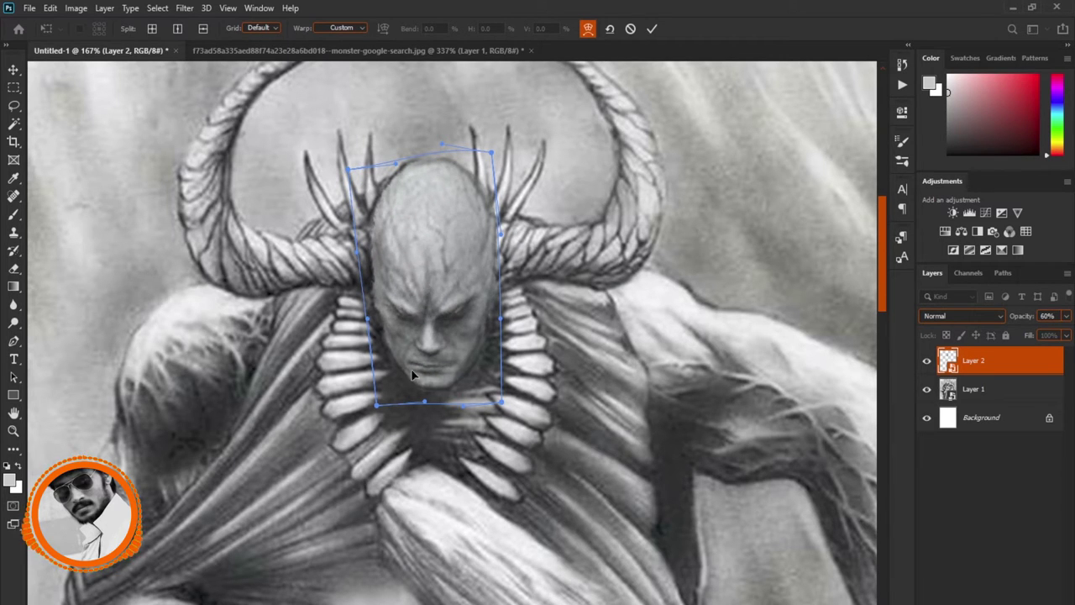
left_click_drag(469, 405, 484, 392)
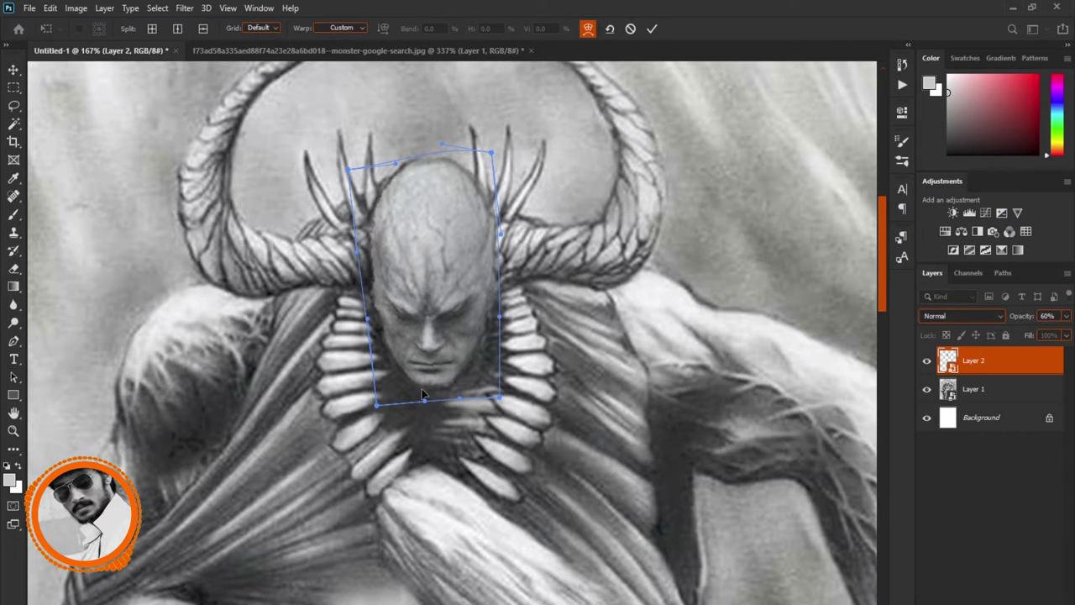
left_click_drag(377, 404, 380, 422)
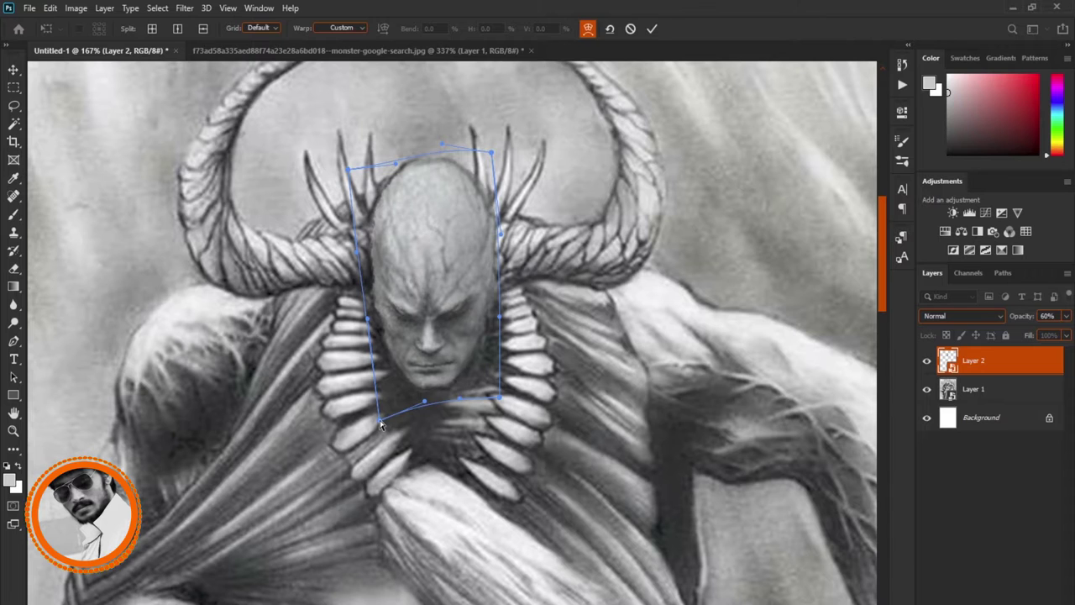
key("Return")
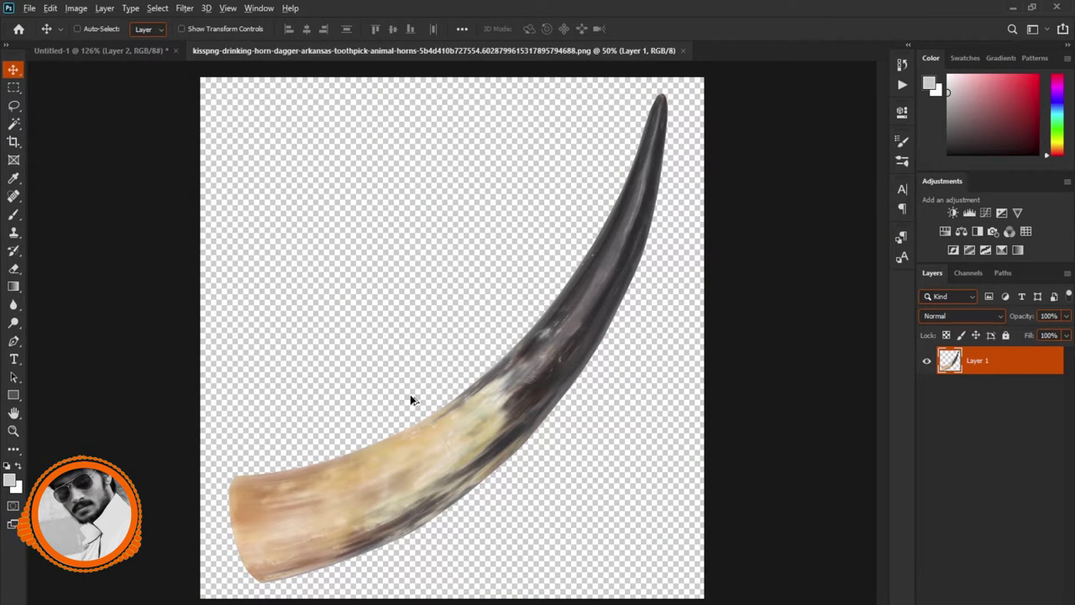
Step: Drop the horn image into the drawing as Layer 3, placed beneath the face layer
left_click_drag(411, 400, 148, 52)
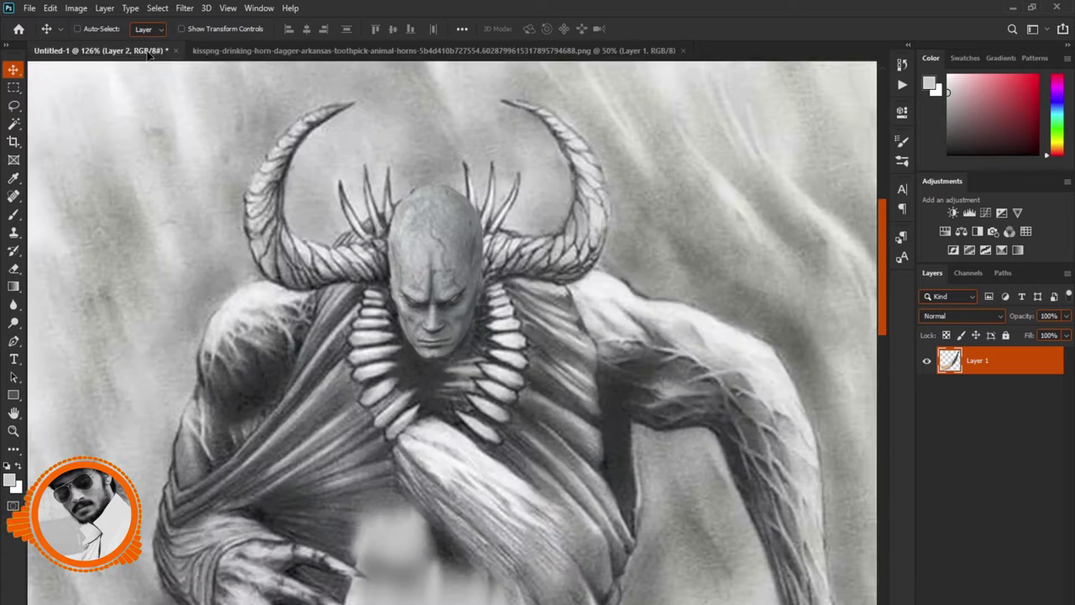
left_click_drag(149, 53, 491, 250)
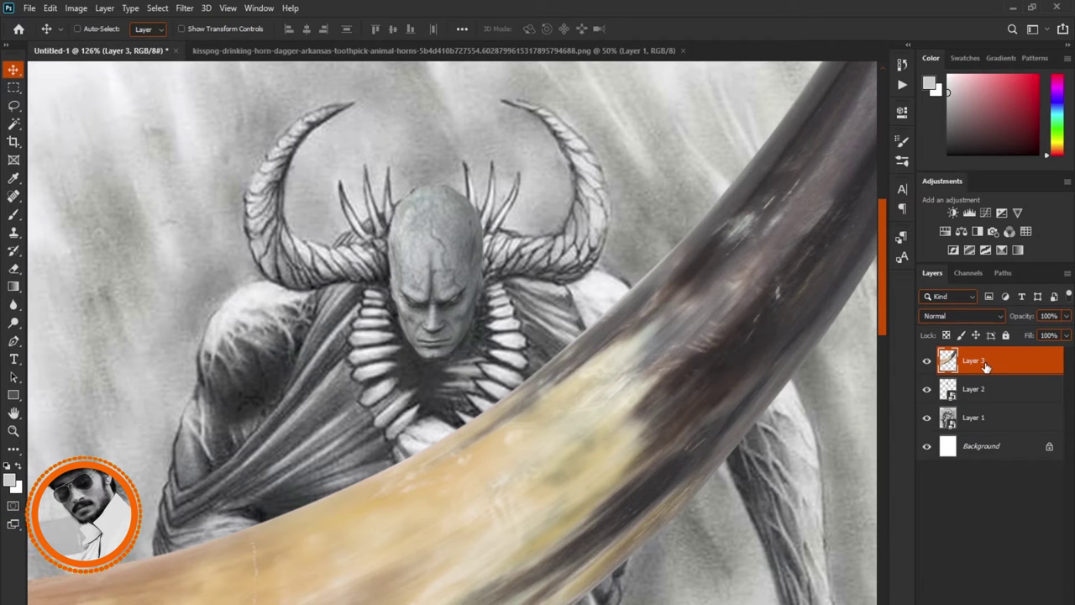
left_click_drag(983, 361, 983, 404)
key("ctrl+0")
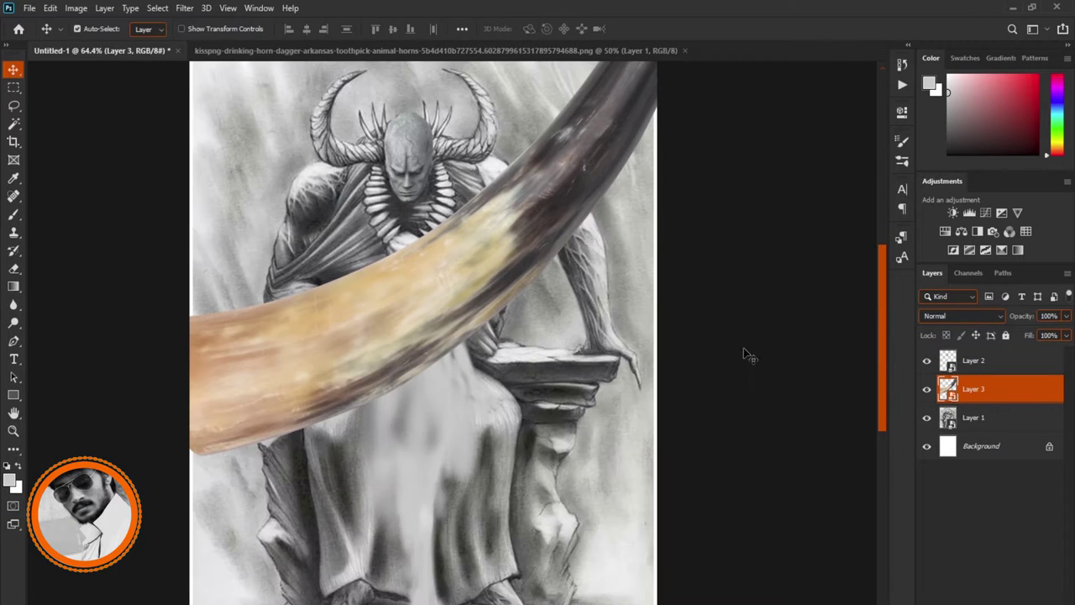
Step: Shrink the horn to about 21% and angle it beside the right side of the head
key("ctrl+t")
mouse_move(721, 452)
left_mouse_down()
mouse_move(357, 141)
mouse_move(608, 410)
left_mouse_up()
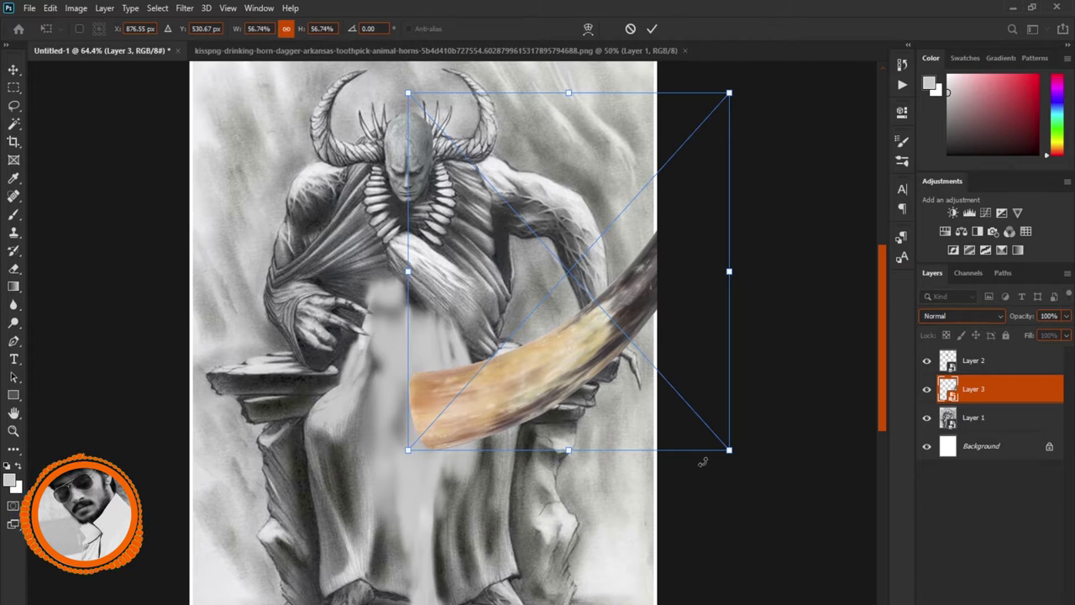
left_click_drag(729, 451, 586, 235)
scroll(521, 322, "up", 4)
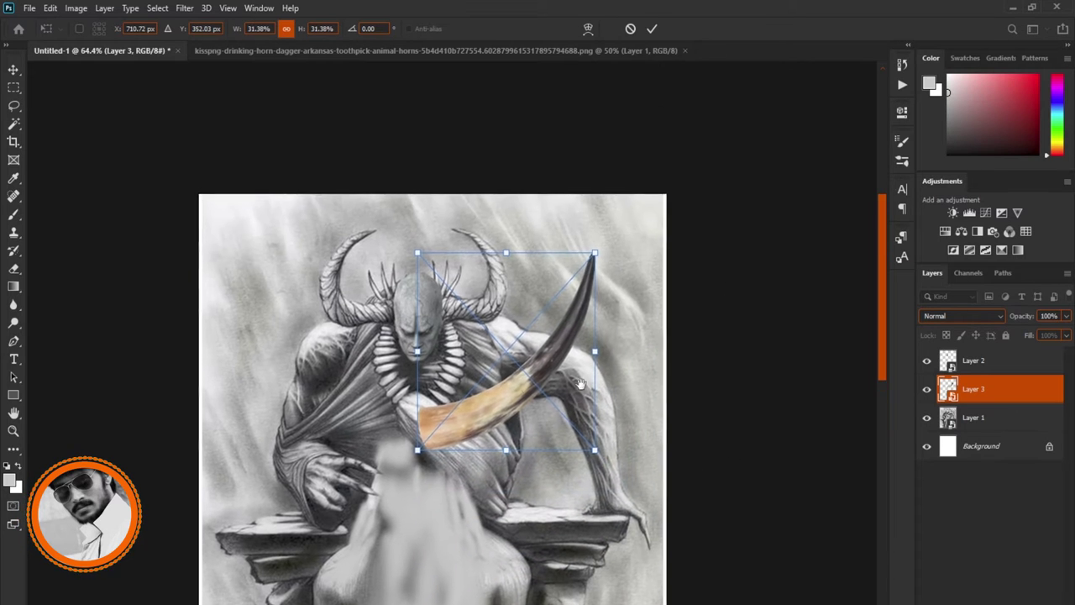
left_click_drag(521, 322, 534, 283)
key("Return")
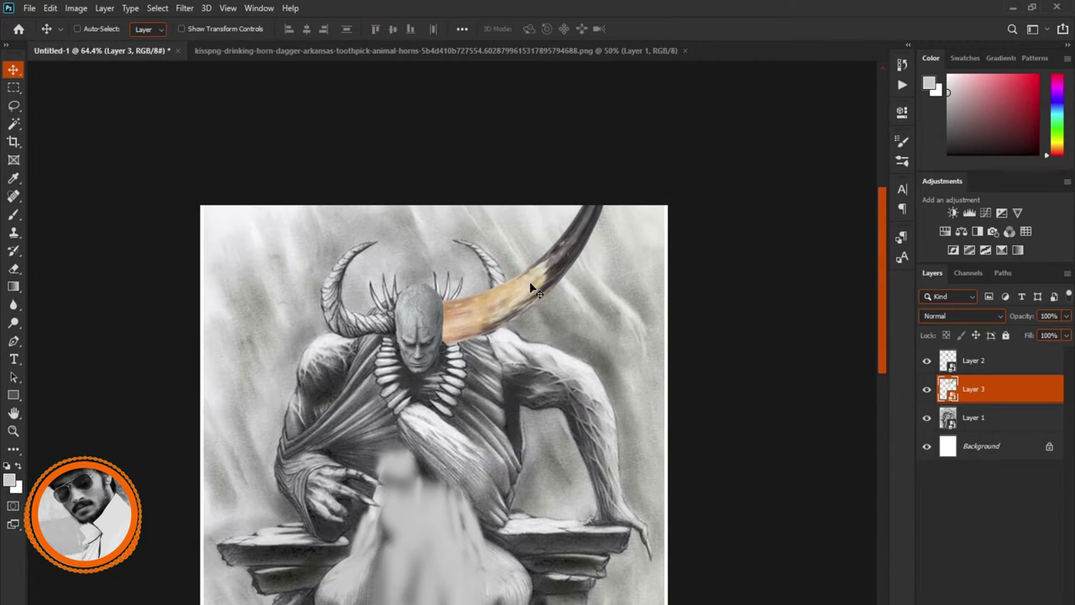
scroll(531, 285, "up", 3)
key("ctrl+t")
left_click_drag(648, 84, 568, 252)
key("Return")
Step: Set the horn layer to 77% opacity and start Puppet Warp with a pin at its base
key("7")
key("7")
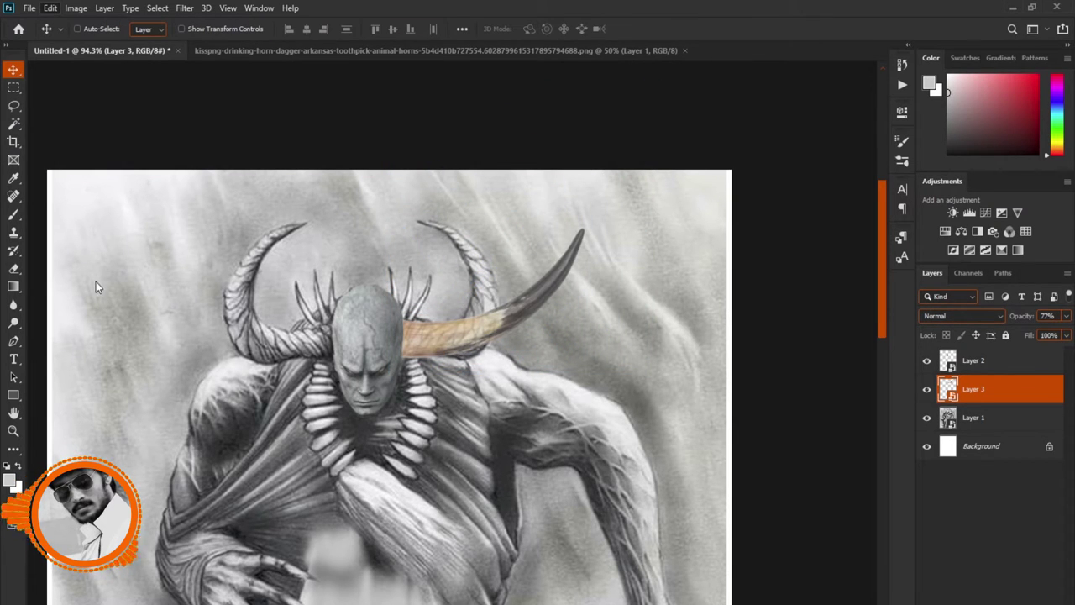
key("ctrl+alt+p")
left_click(407, 336)
Step: Pin points along the horn and bend its tip over to the left
left_click(459, 334)
left_click(534, 298)
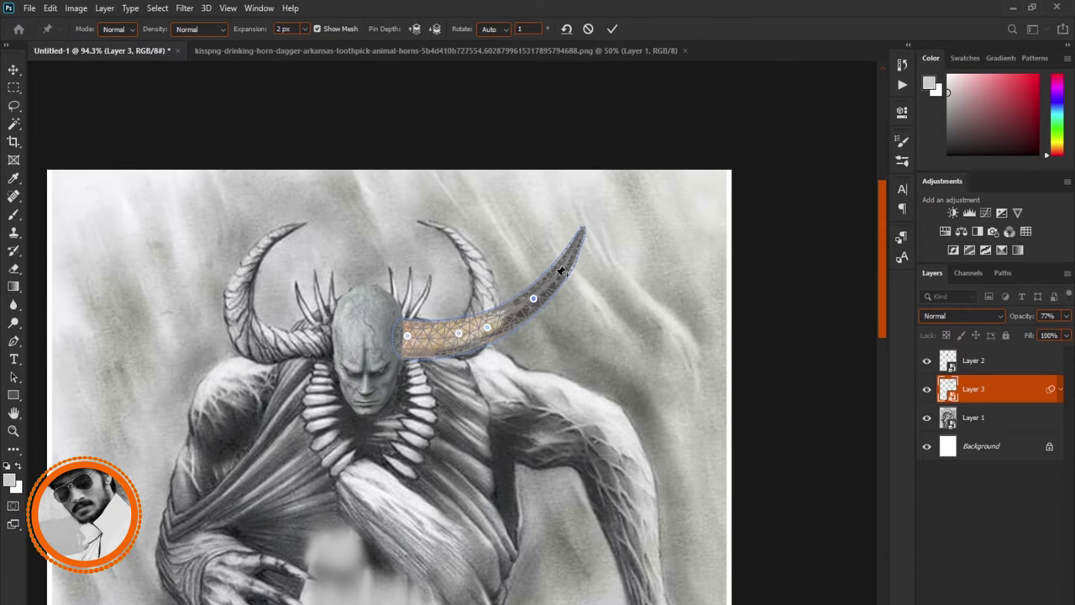
scroll(577, 267, "up", 2)
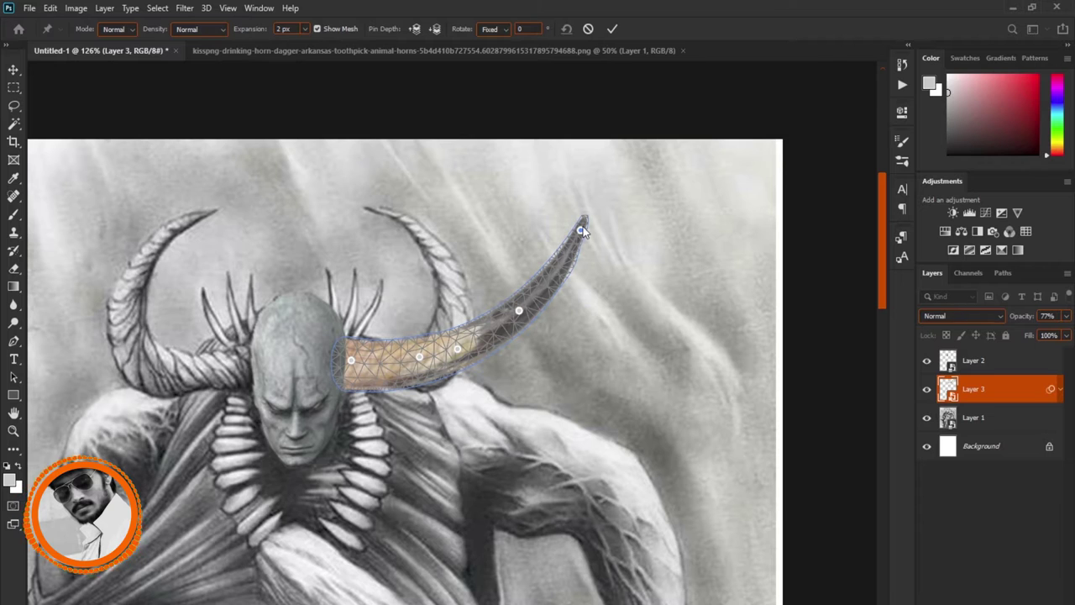
left_click_drag(582, 231, 374, 210)
key("ctrl+z")
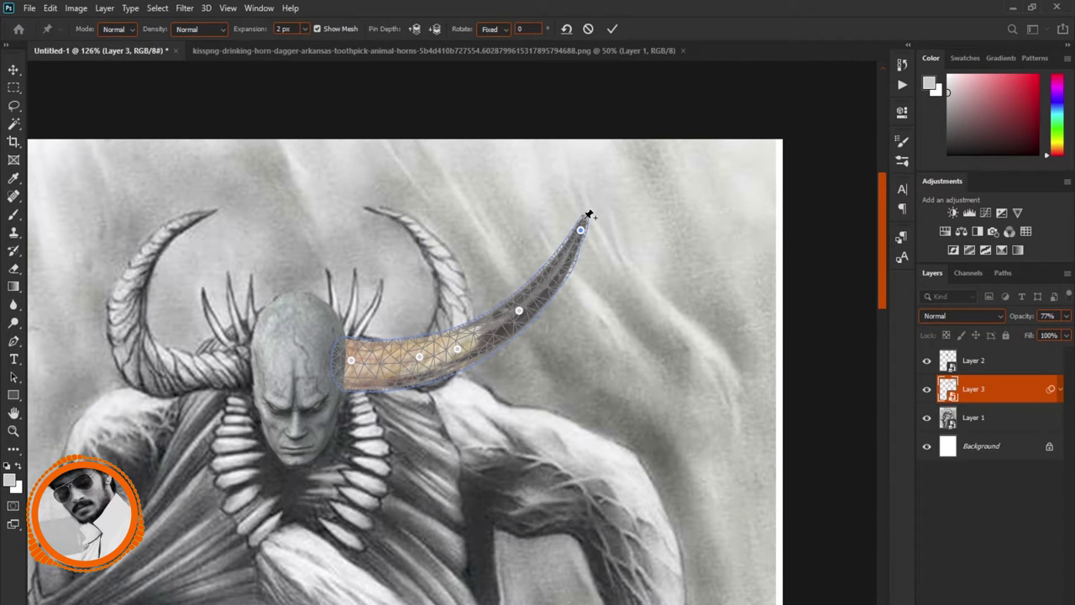
left_click_drag(582, 231, 407, 220)
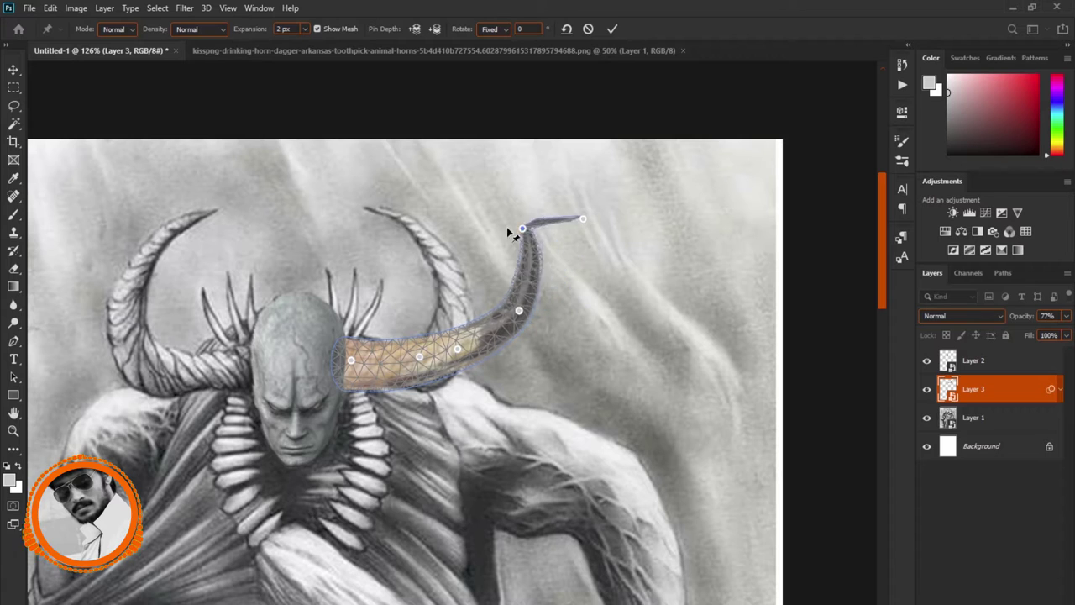
left_click_drag(583, 219, 370, 207)
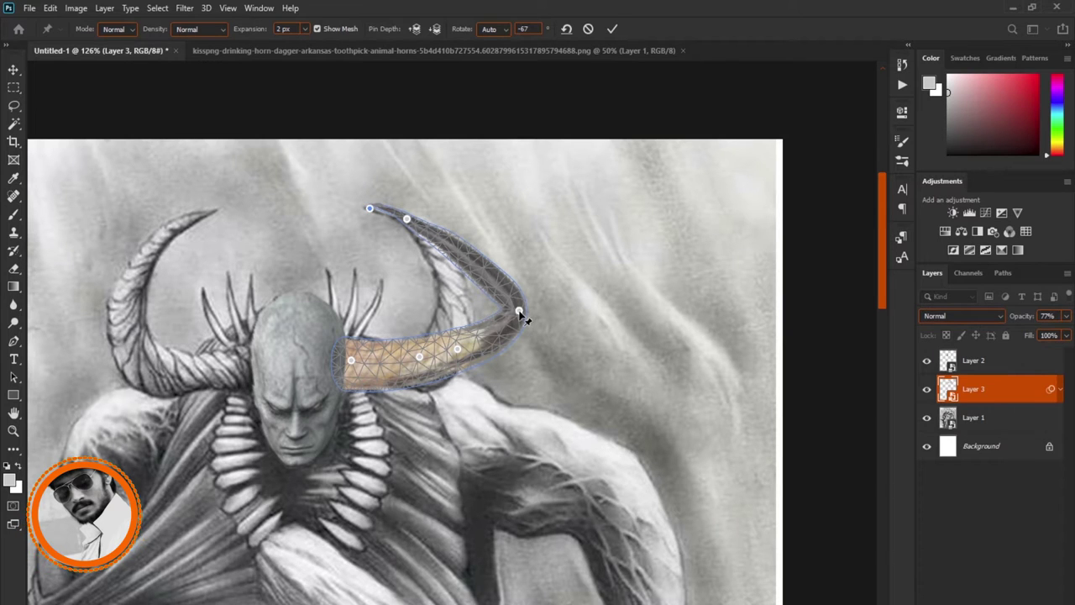
left_click_drag(519, 312, 465, 303)
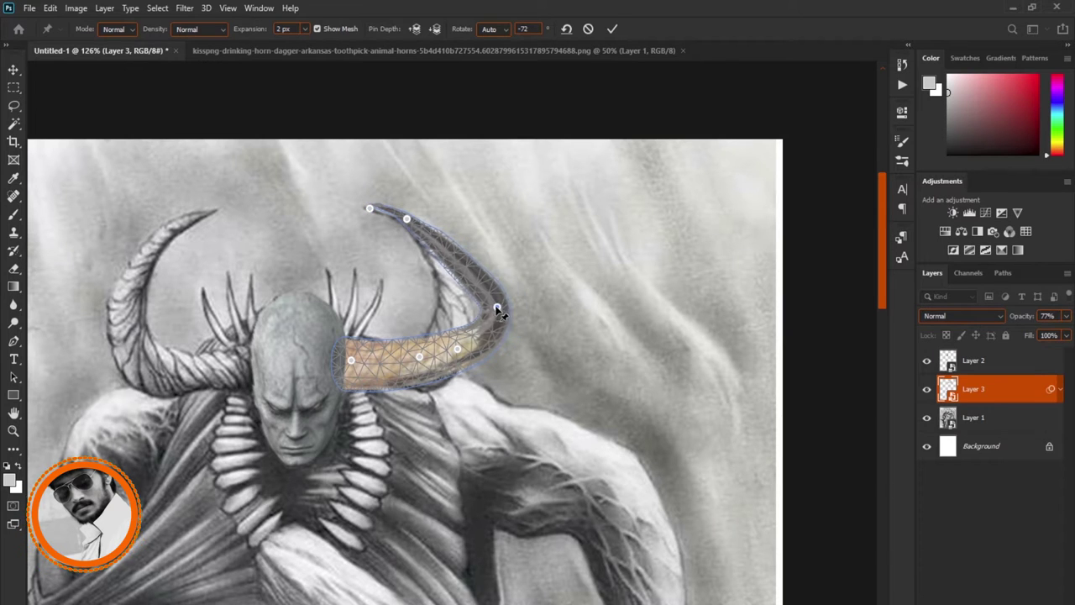
Step: Add pins on the upper and lower curve, lift the tip higher, and remove an extra pin
left_click(435, 256)
left_click_drag(435, 256, 445, 255)
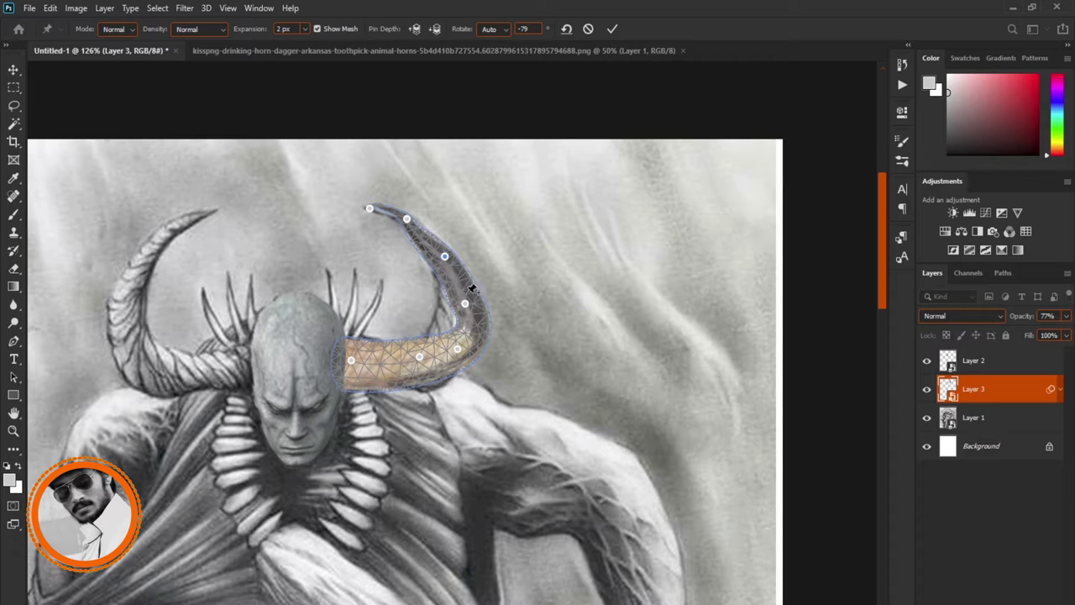
left_click(440, 361)
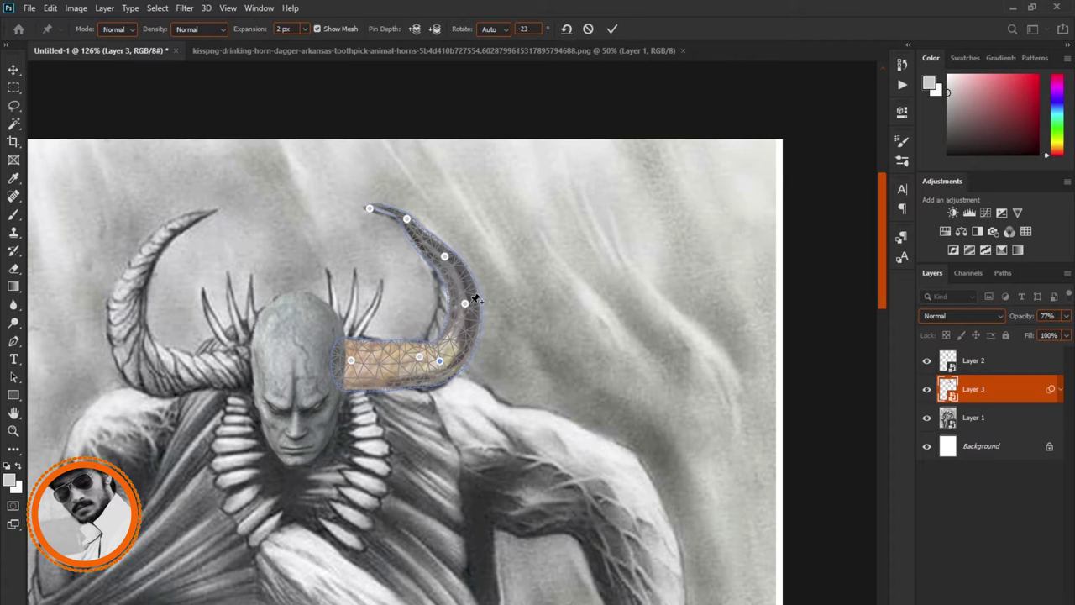
left_click_drag(465, 304, 453, 305)
scroll(468, 216, "up", 3)
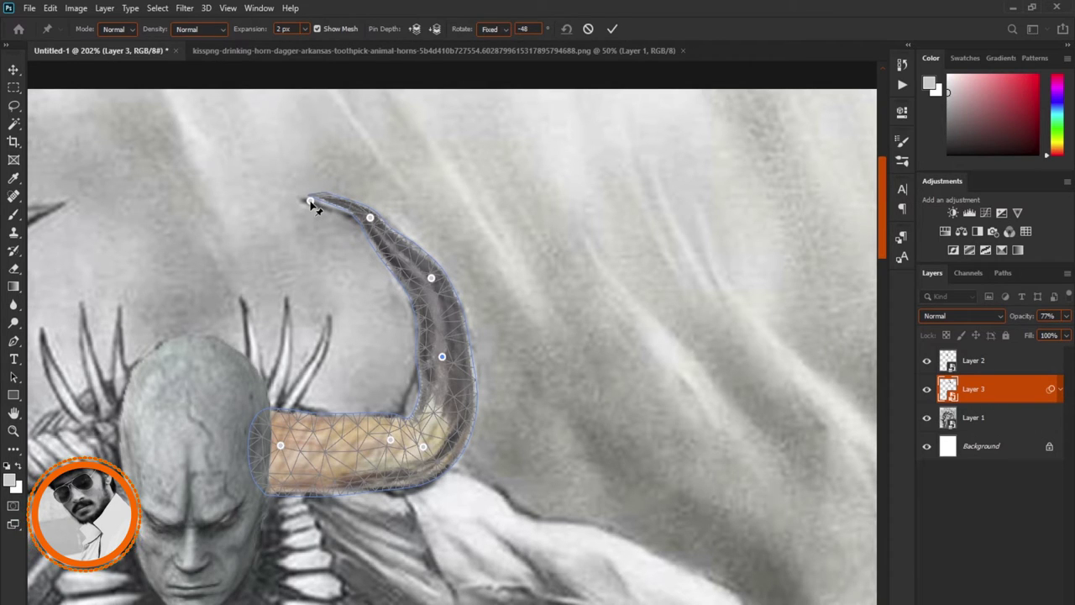
left_click_drag(310, 201, 309, 185)
left_click_drag(370, 219, 375, 222)
left_click(345, 197)
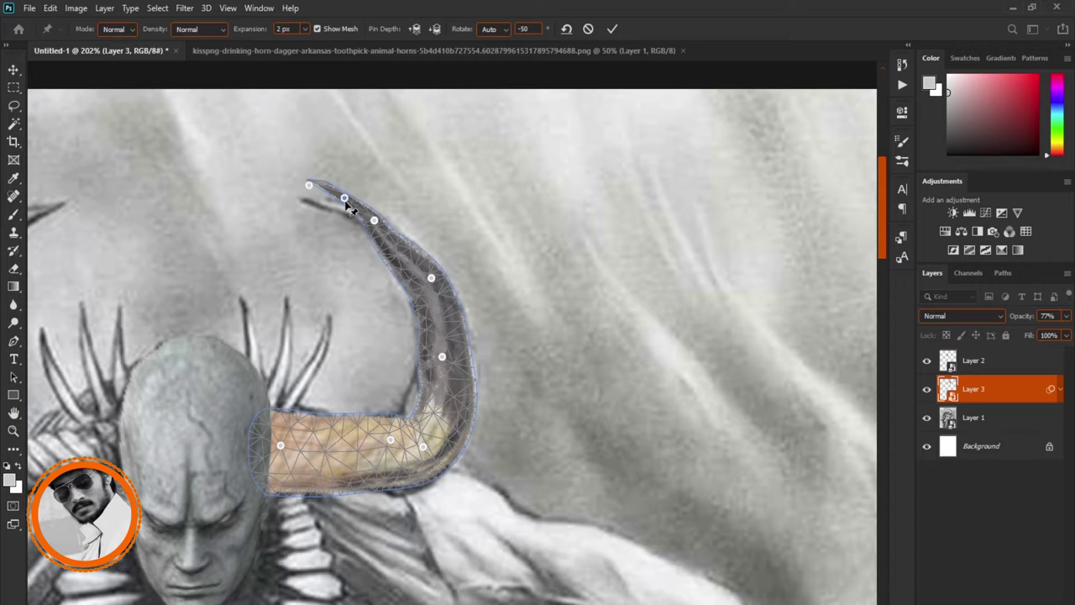
key("Delete")
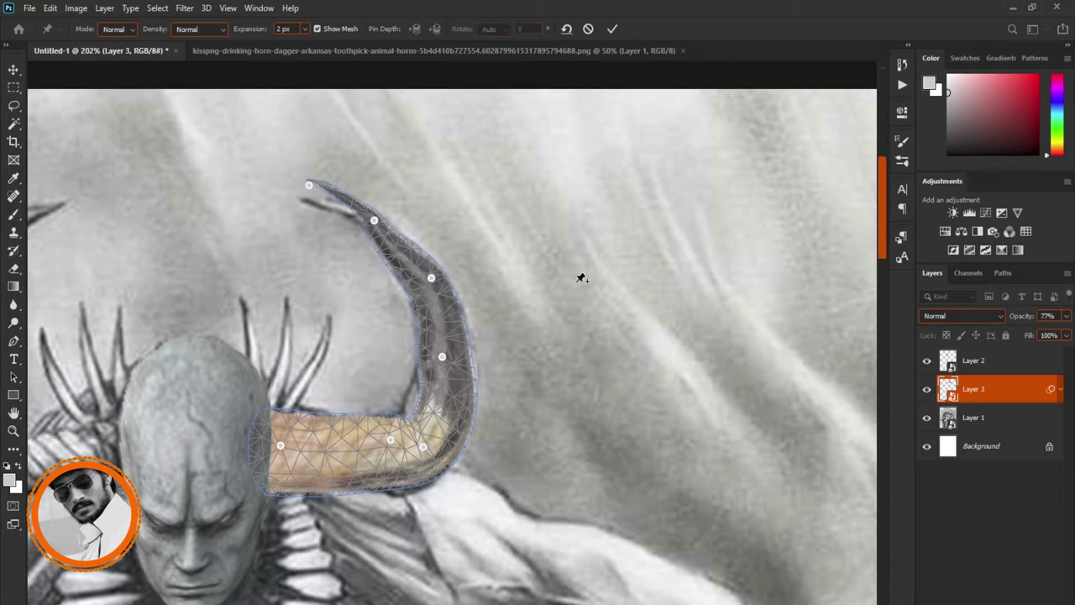
left_click_drag(308, 186, 307, 205)
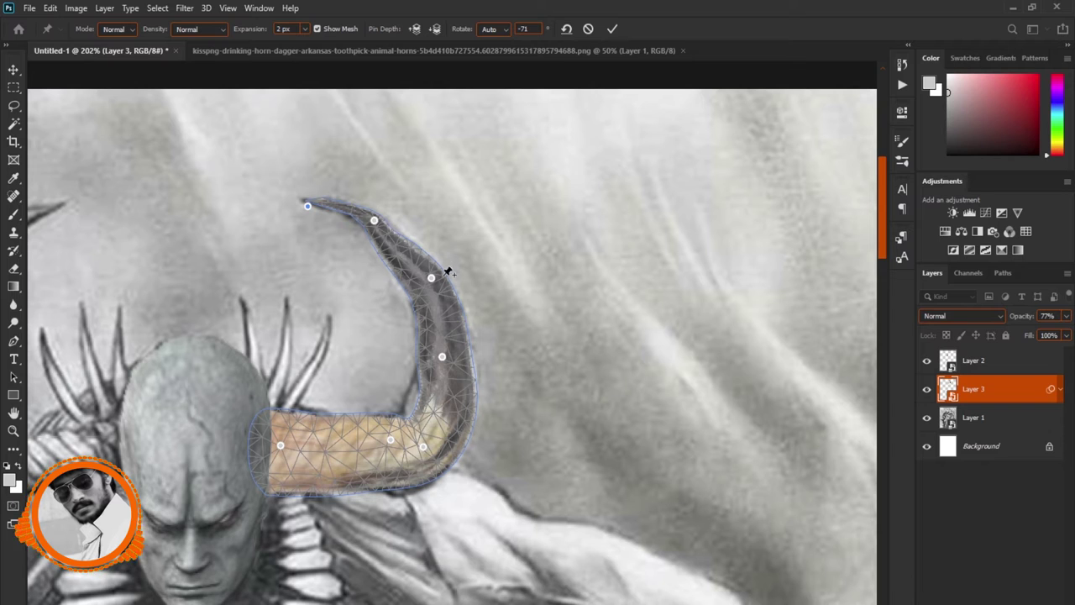
Step: Commit the puppet warp and set the horn layer to 100% opacity
key("Return")
scroll(436, 268, "down", 2)
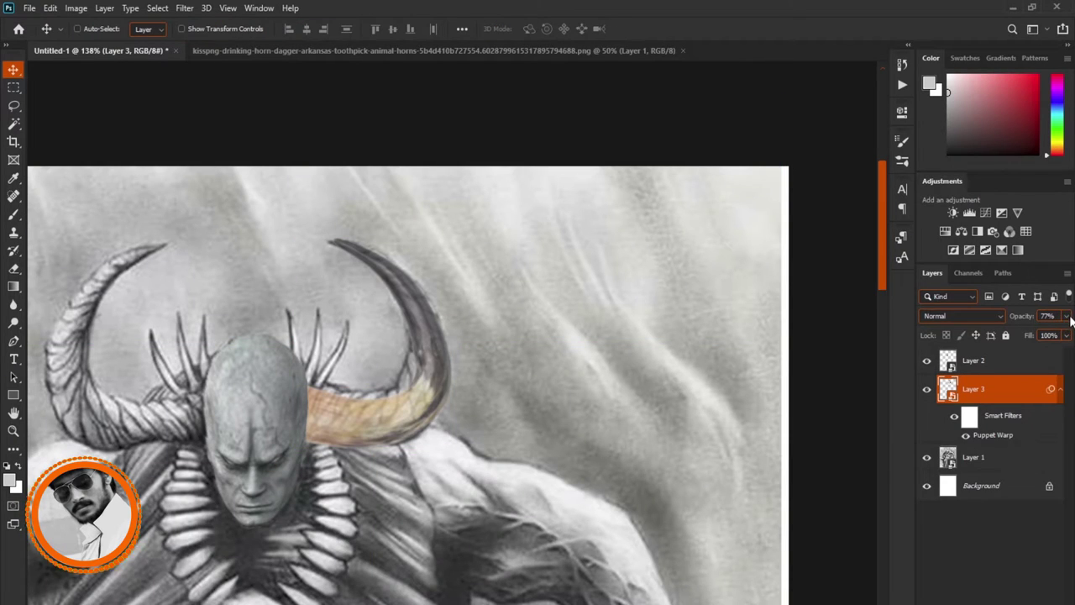
key("0")
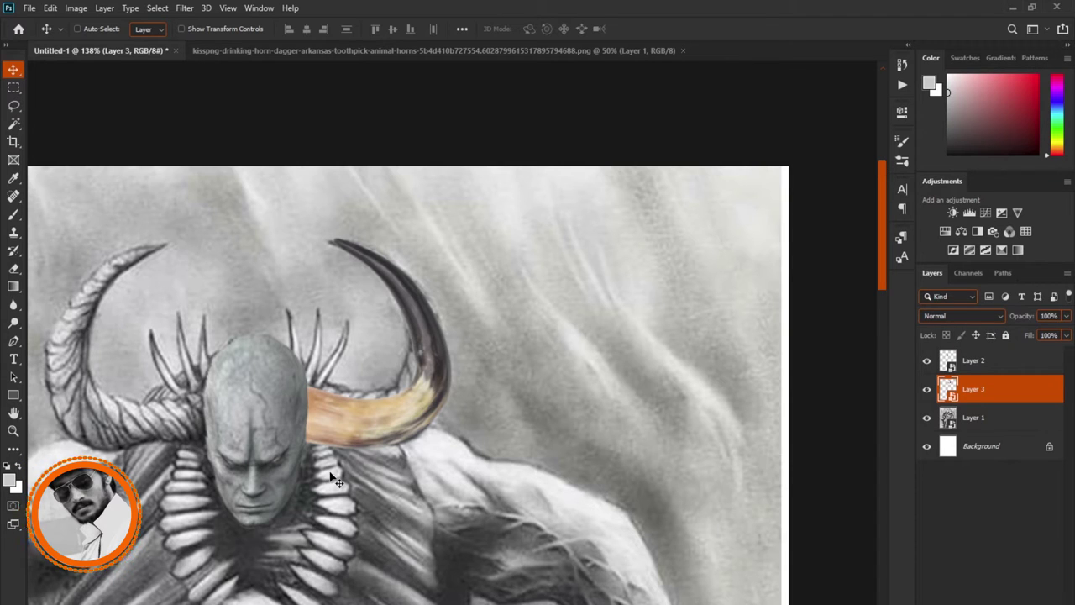
Step: Transform the horn layer, then close the horn image document
key("ctrl+t")
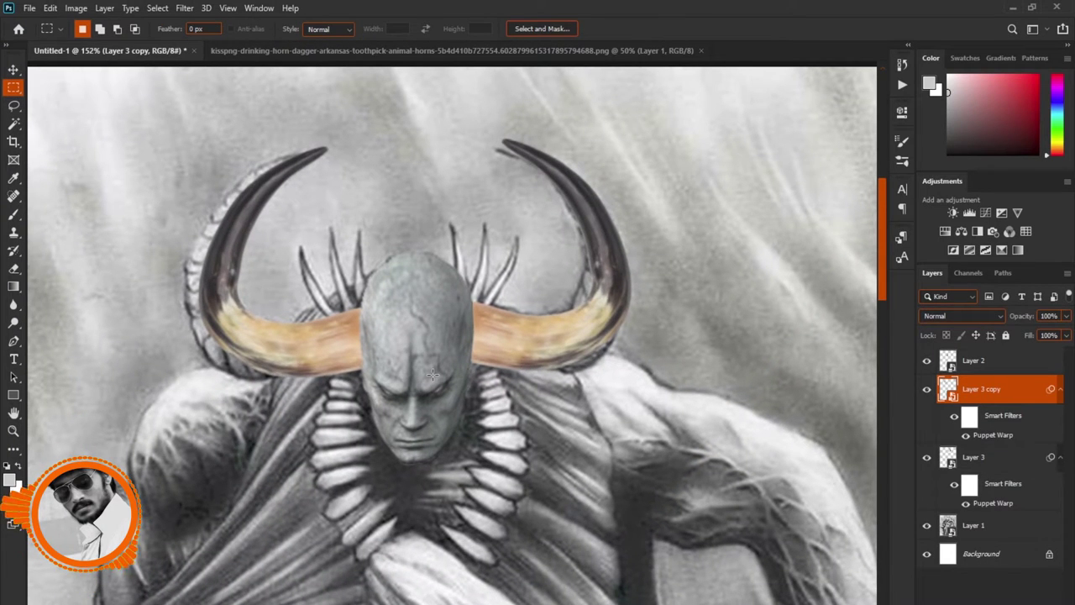
left_click(636, 52)
left_click(699, 50)
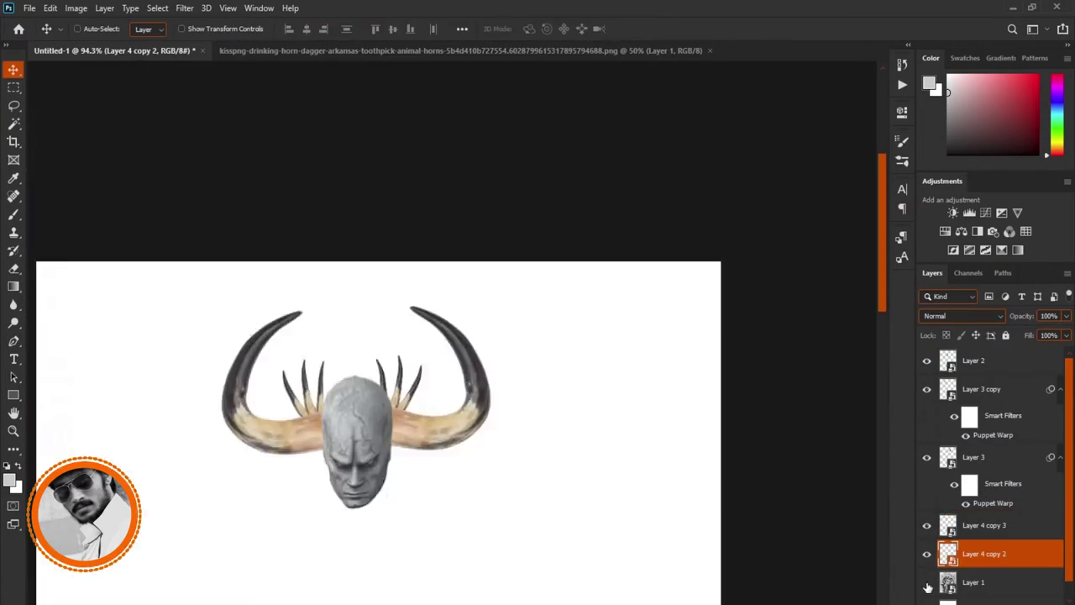
left_click(703, 49)
left_click(705, 51)
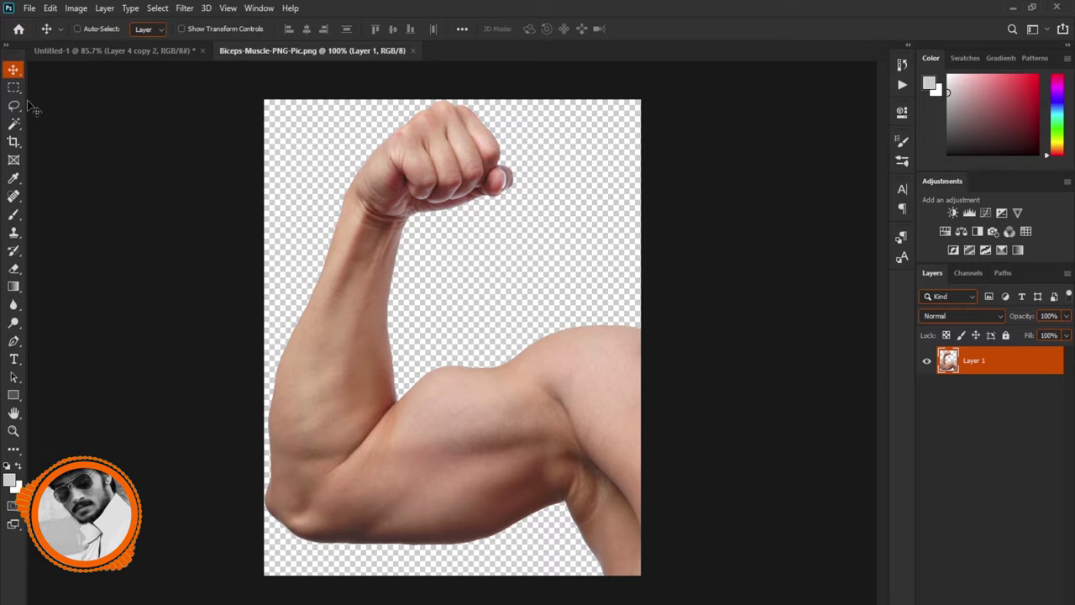
Step: Drop the biceps image into the composition as Layer 4 over the creature's left side
left_click_drag(443, 420, 117, 50)
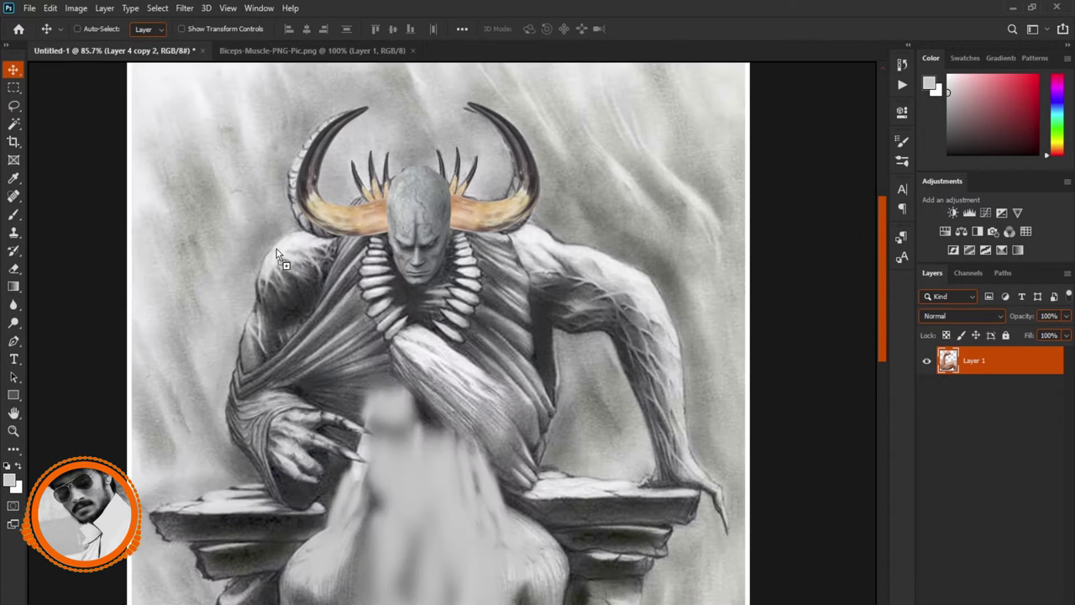
left_click_drag(118, 51, 306, 273)
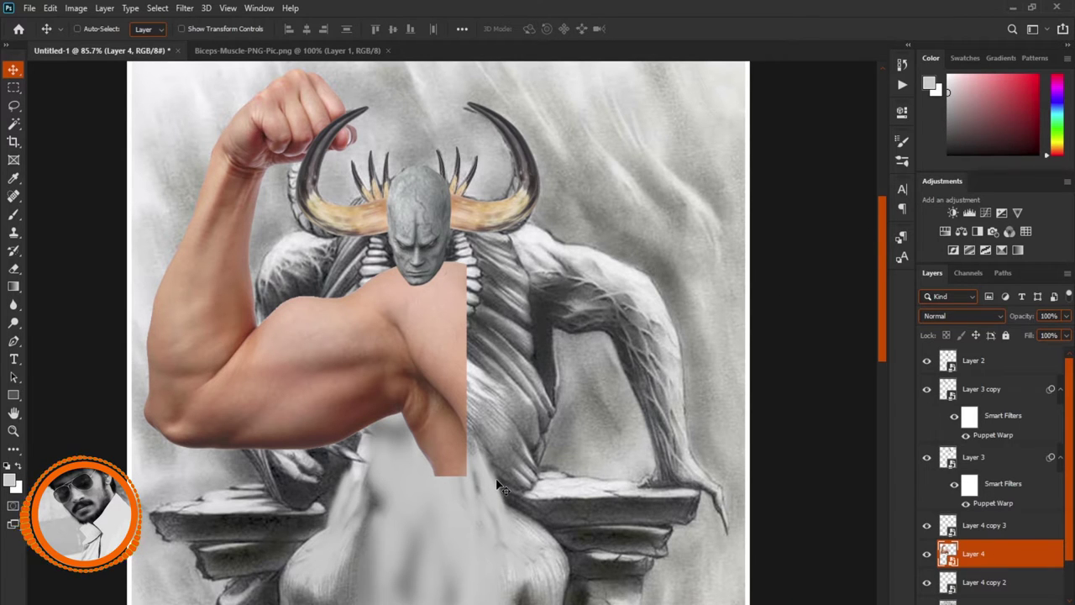
left_click_drag(499, 486, 378, 354)
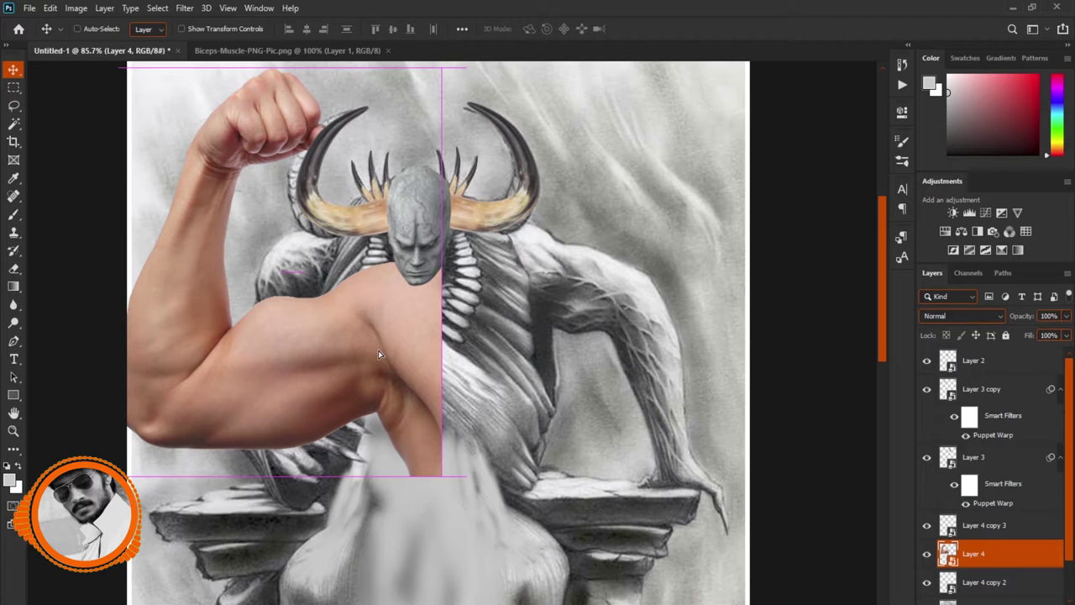
key("ctrl+t")
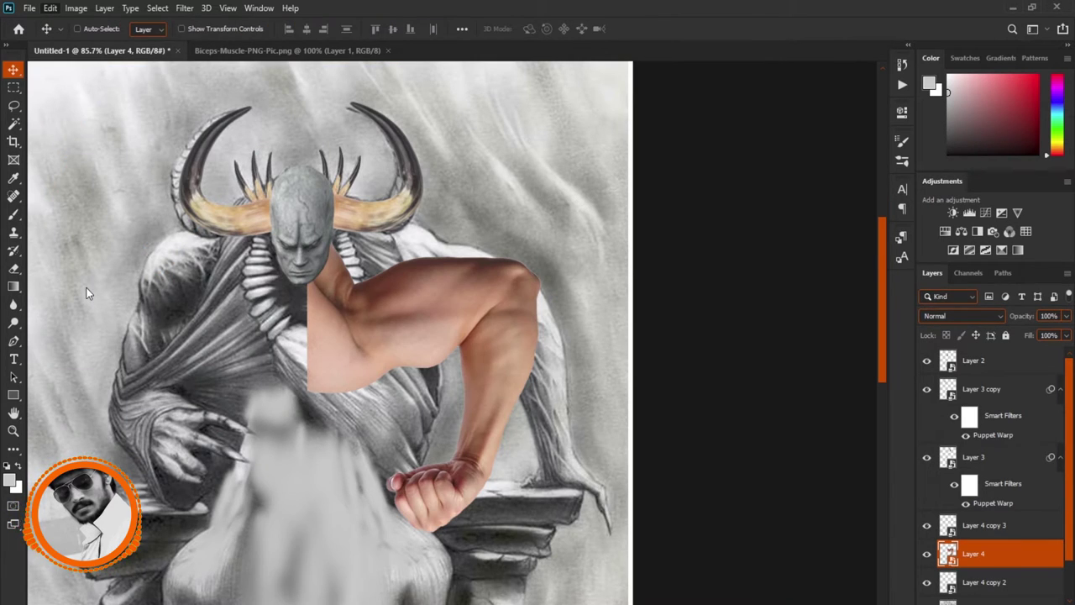
Step: Pin the arm's fist, shoulder and chest side, then swing the fist out toward the armrest
left_click(443, 497)
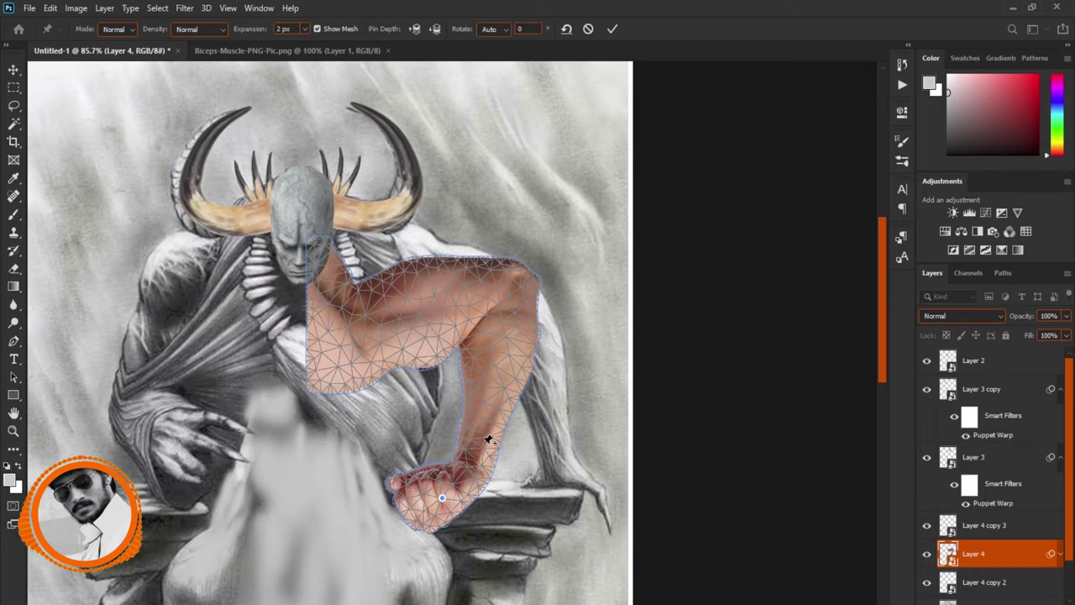
left_click(520, 271)
left_click(433, 297)
left_click(334, 297)
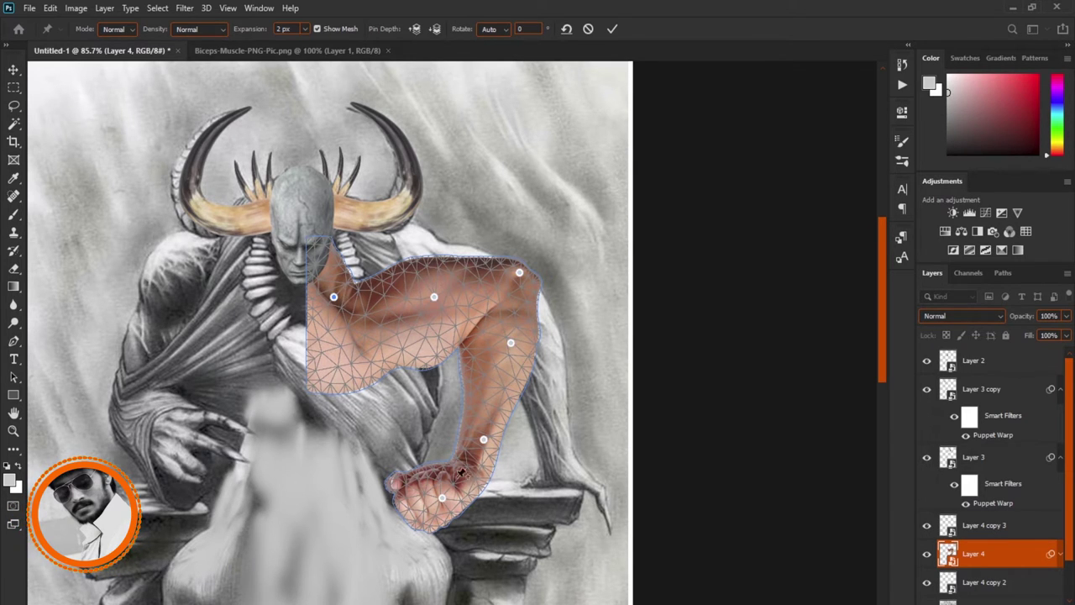
mouse_move(445, 502)
left_mouse_down()
mouse_move(456, 504)
mouse_move(486, 469)
mouse_move(552, 446)
left_mouse_up()
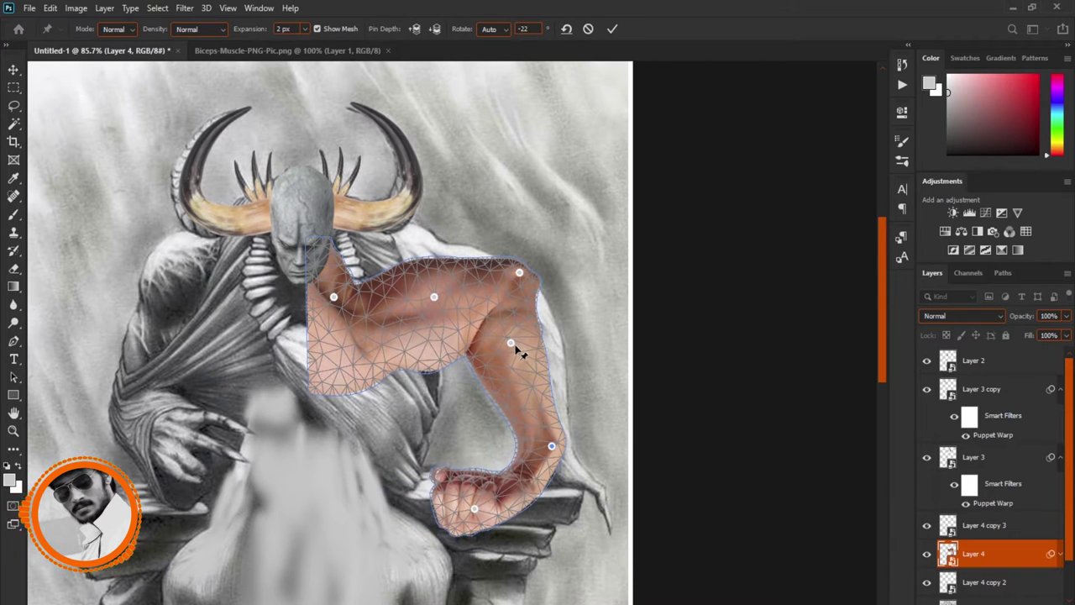
left_click_drag(511, 344, 537, 344)
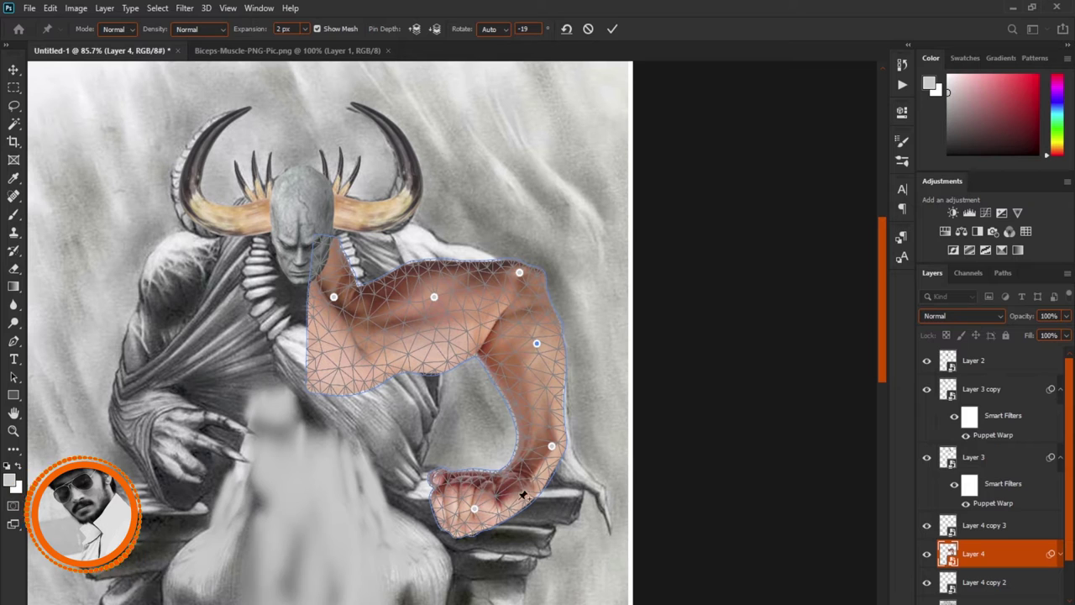
mouse_move(475, 510)
left_mouse_down()
mouse_move(591, 515)
mouse_move(561, 517)
left_mouse_up()
left_click_drag(552, 450, 558, 450)
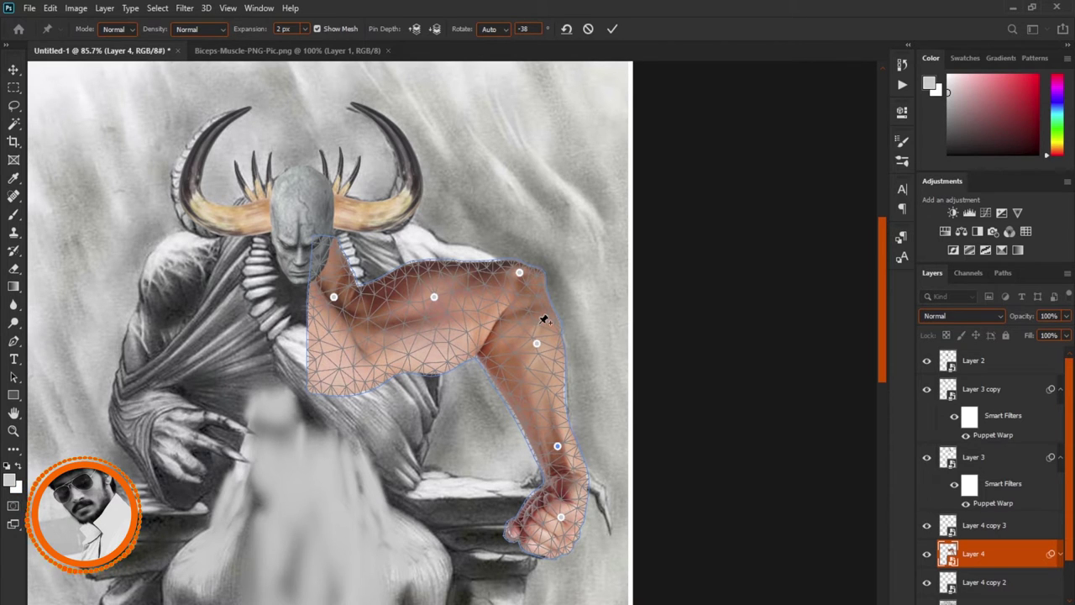
left_click_drag(435, 298, 427, 267)
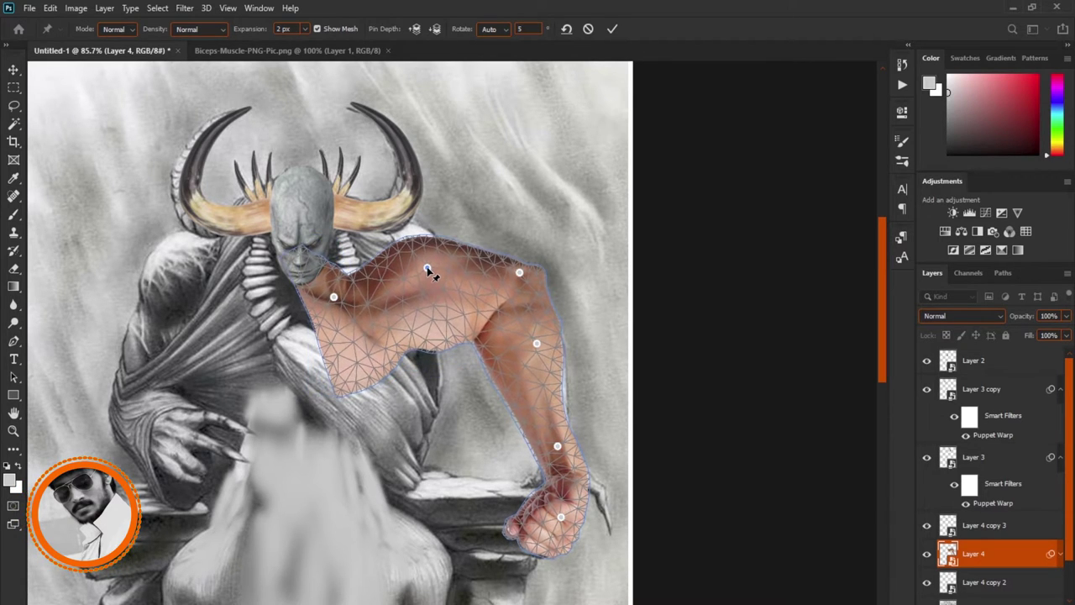
mouse_move(519, 272)
left_mouse_down()
mouse_move(516, 288)
mouse_move(523, 280)
left_mouse_up()
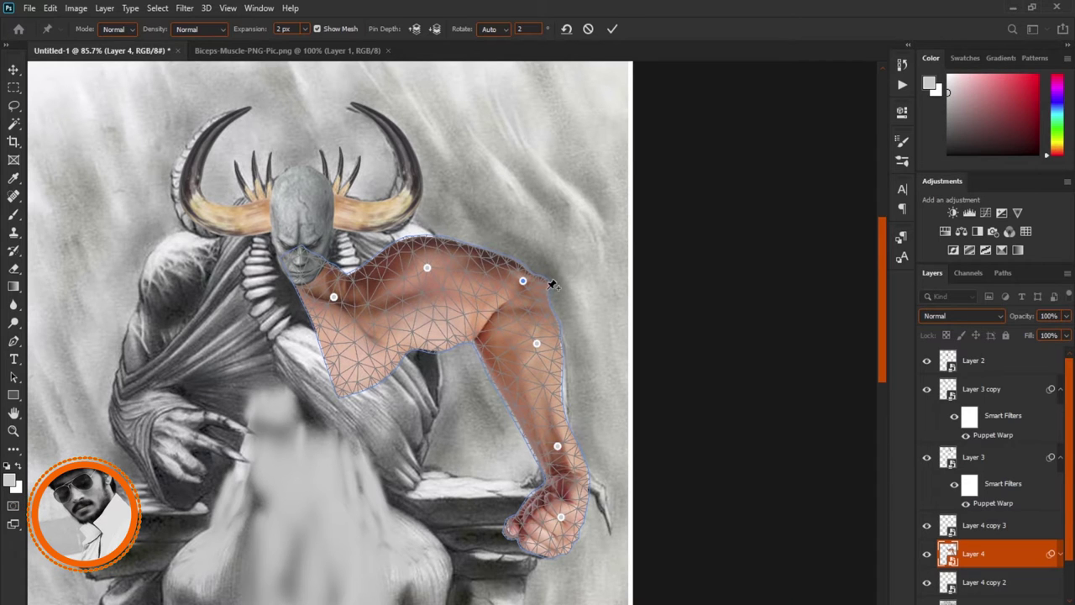
Step: Add pins along the upper arm, raise the shoulder behind the head, and commit the warp
left_click(542, 291)
left_click(547, 323)
left_click(556, 374)
left_click_drag(334, 296, 327, 183)
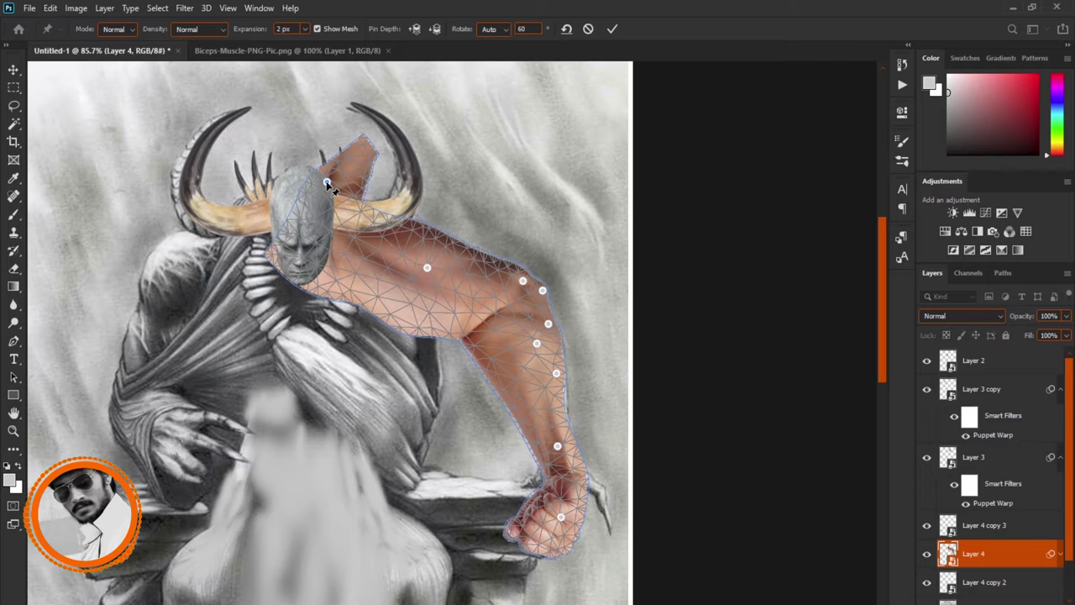
key("Return")
key("ctrl+0")
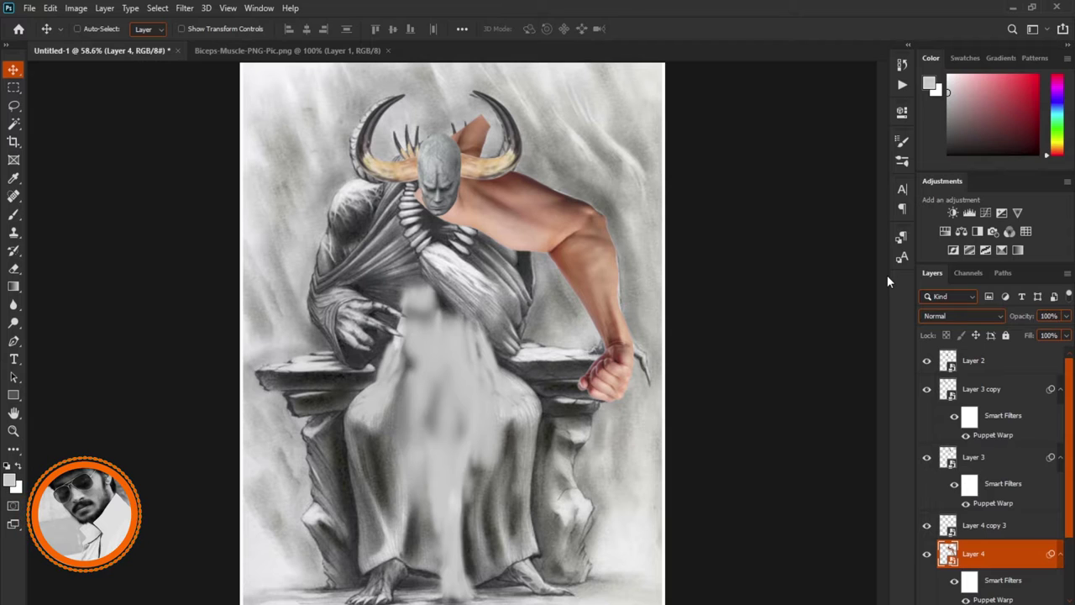
Step: Collapse the arm's filter list and lower Layer 4's opacity to 65%
left_click(1060, 554)
key("ctrl+t")
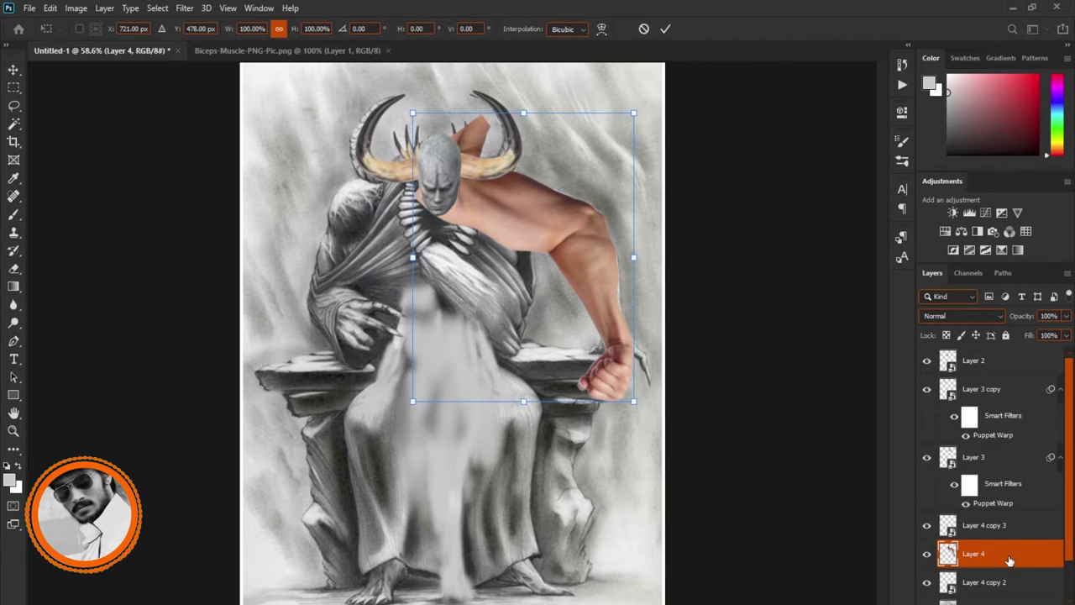
key("Return")
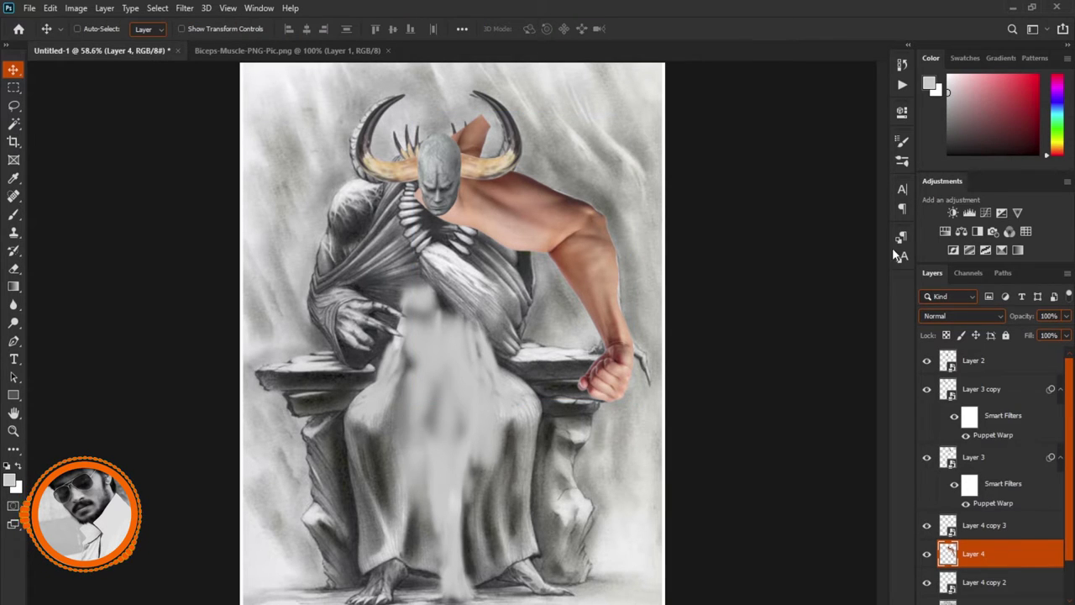
left_click_drag(1067, 322, 1038, 322)
scroll(746, 262, "up", 3)
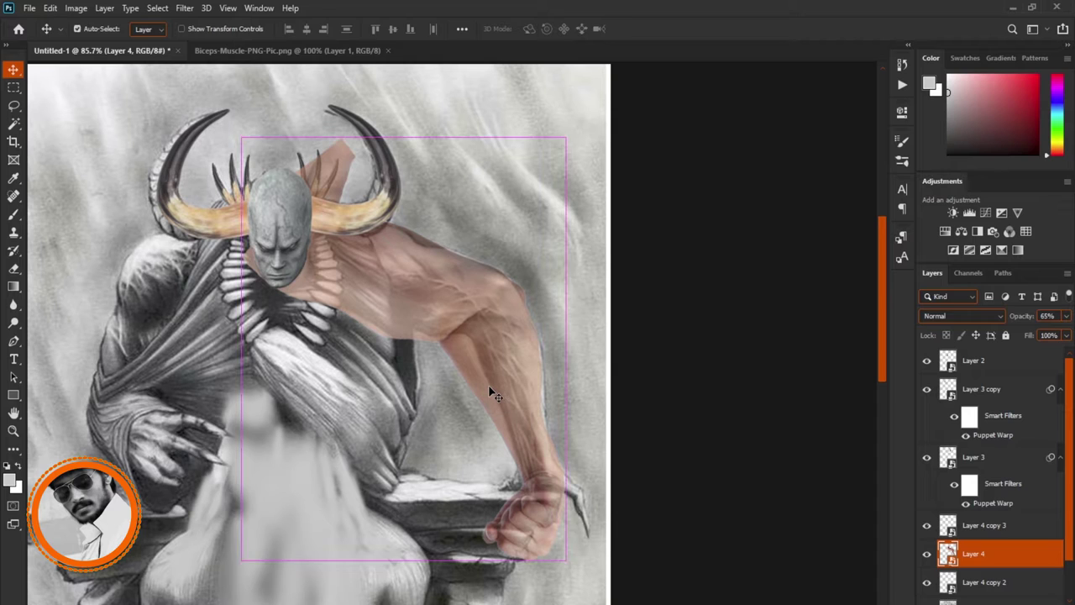
Step: Warp the arm, pushing the elbow and forearm right and pulling the top-right corner in
key("ctrl+t")
right_click(492, 475)
left_click(481, 433)
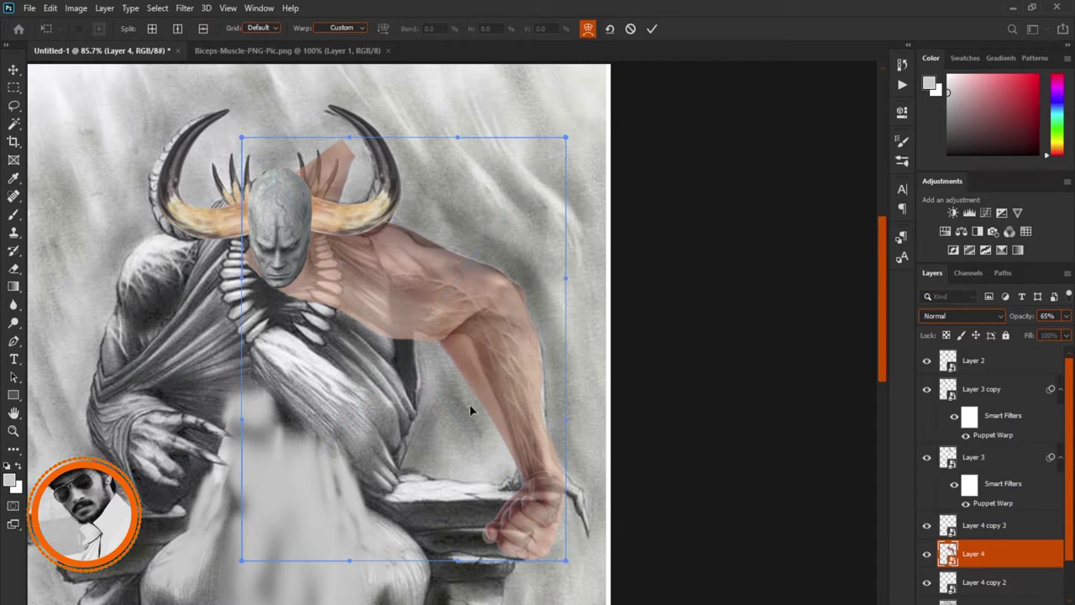
mouse_move(448, 365)
left_mouse_down()
mouse_move(533, 442)
mouse_move(528, 450)
left_mouse_up()
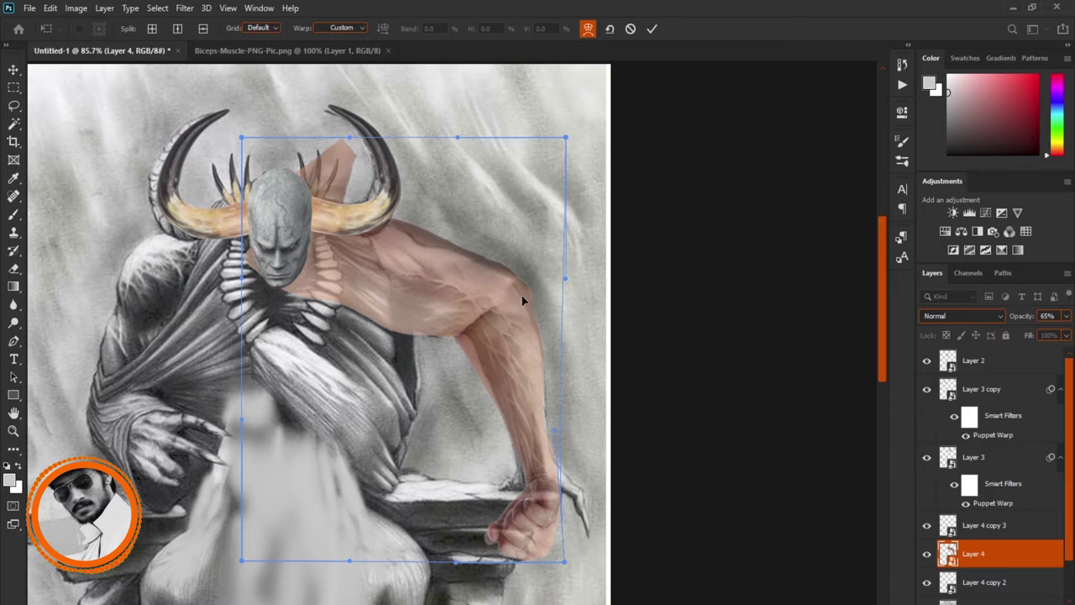
left_click_drag(564, 141, 528, 153)
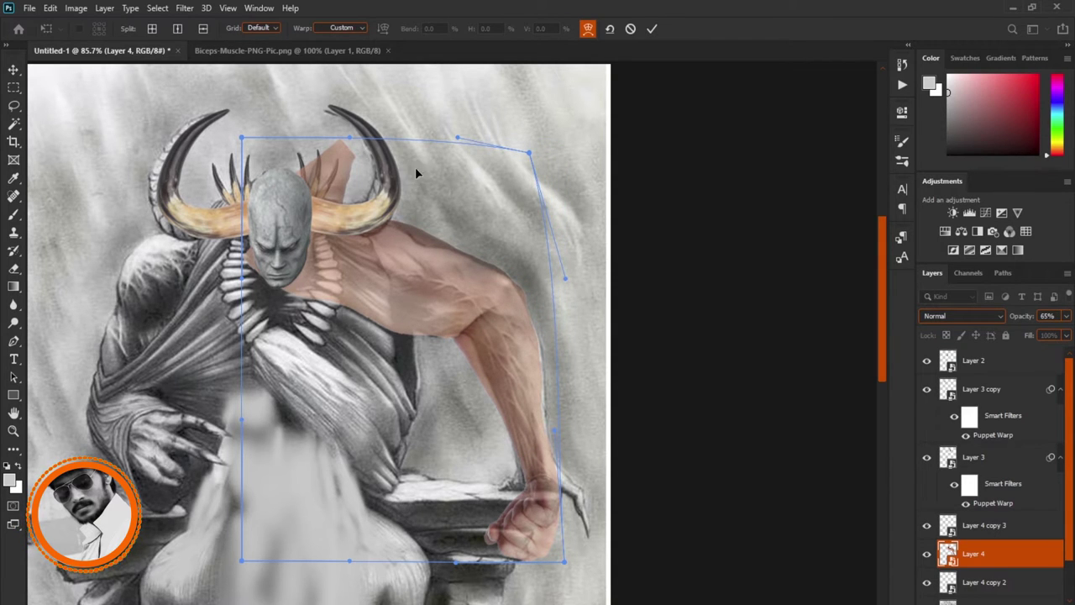
key("alt")
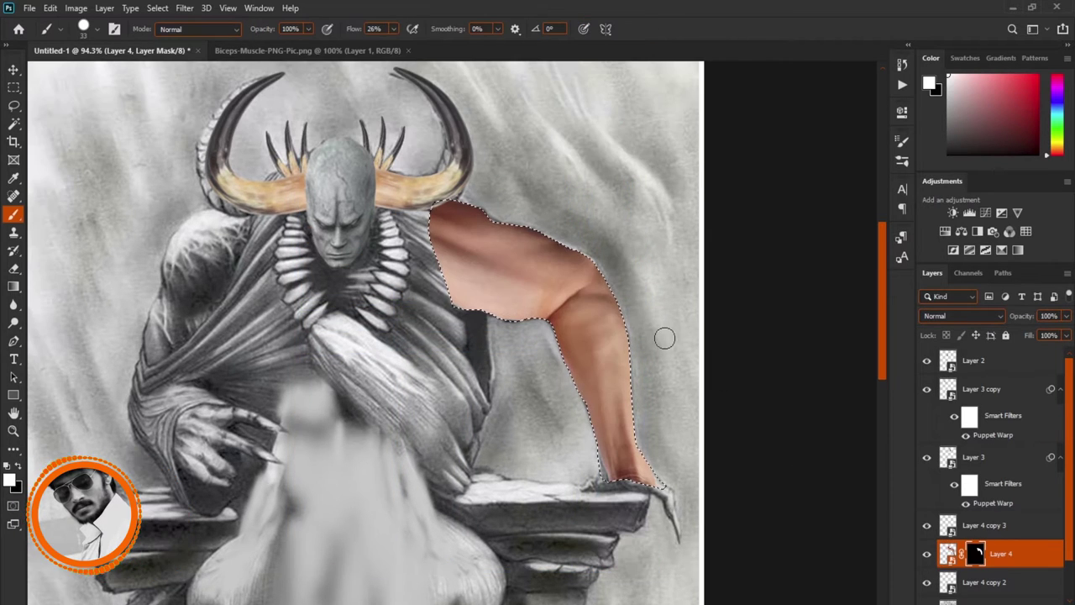
Step: Mask the arm's left shoulder edge in black, restore its top-left with white, and deselect
scroll(475, 240, "up", 3)
scroll(476, 240, "up", 1)
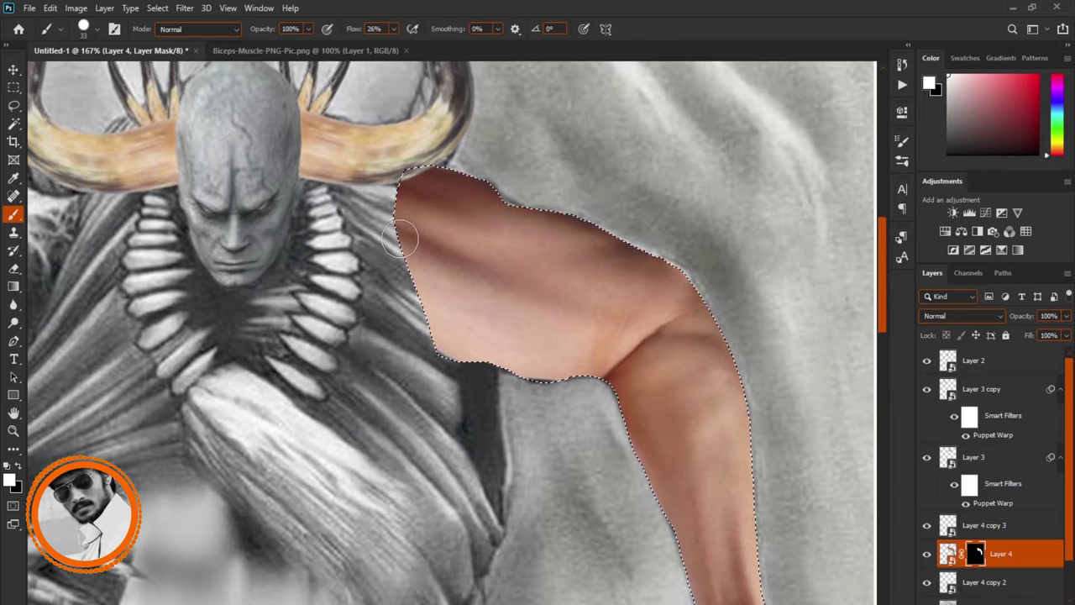
mouse_move(402, 210)
left_mouse_down()
mouse_move(432, 336)
mouse_move(395, 195)
mouse_move(412, 178)
mouse_move(478, 305)
mouse_move(433, 184)
mouse_move(451, 223)
mouse_move(437, 311)
mouse_move(436, 210)
mouse_move(487, 336)
mouse_move(443, 231)
left_mouse_up()
scroll(443, 231, "up", 2)
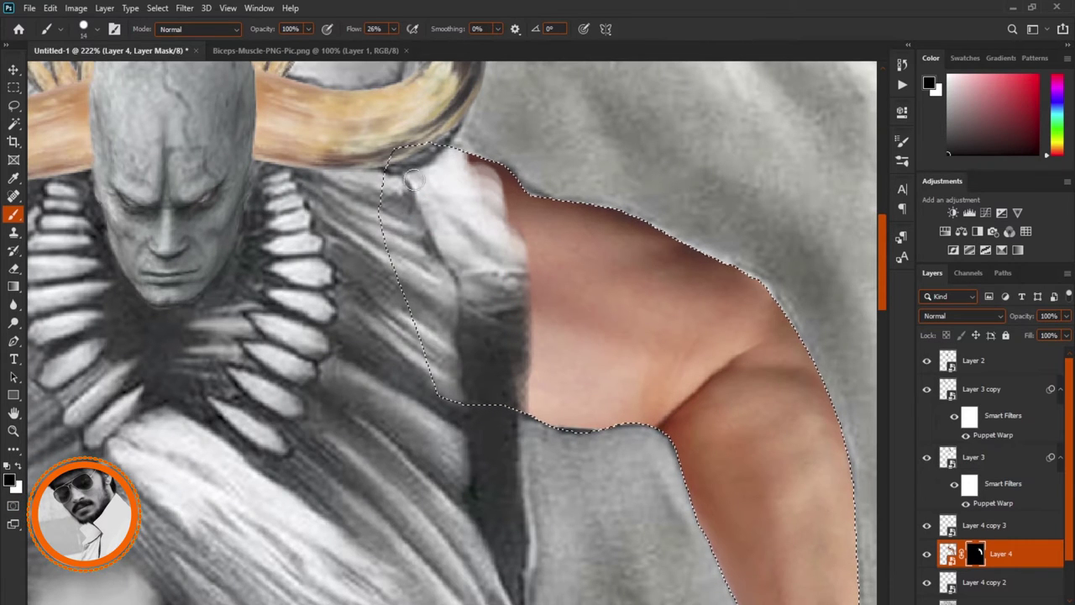
key("x")
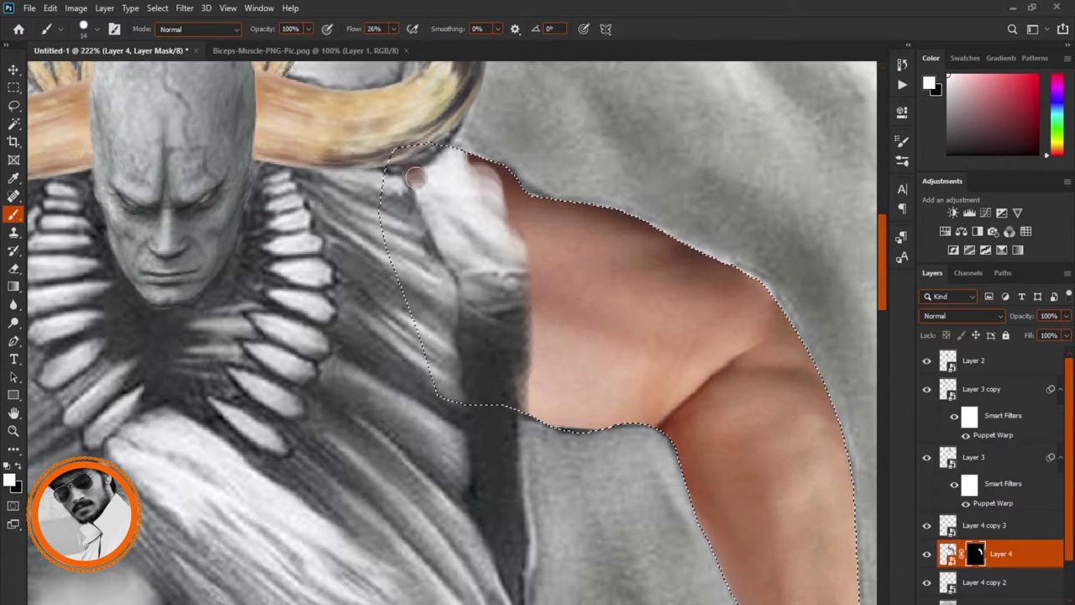
mouse_move(413, 174)
left_mouse_down()
mouse_move(433, 150)
mouse_move(393, 161)
mouse_move(454, 259)
mouse_move(465, 332)
left_mouse_up()
key("ctrl+d")
key("m")
key("ctrl+0")
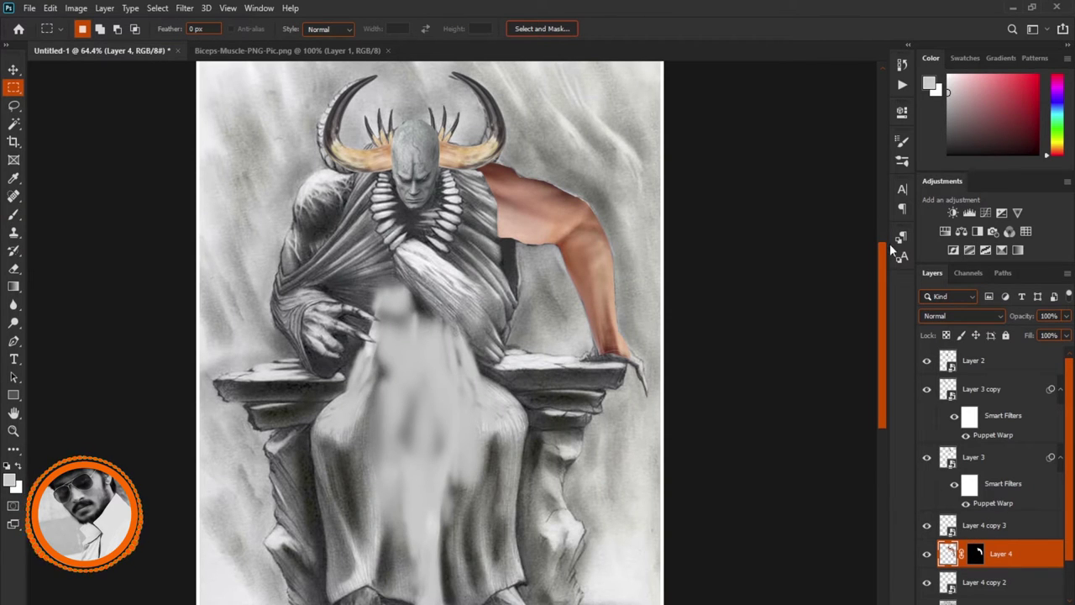
Step: Add a Hue/Saturation adjustment clipped to the arm, colorized to a saturated cyan
left_click(946, 233)
left_click(787, 307)
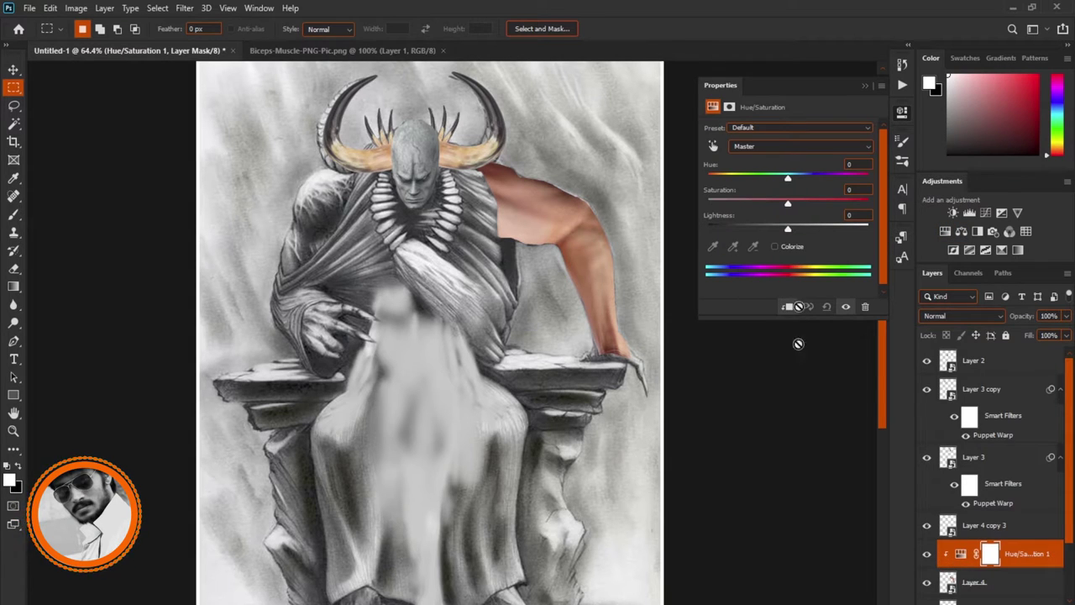
mouse_move(788, 178)
left_mouse_down()
mouse_move(805, 178)
mouse_move(791, 177)
mouse_move(767, 234)
left_mouse_up()
left_click(775, 247)
left_click_drag(795, 181, 791, 183)
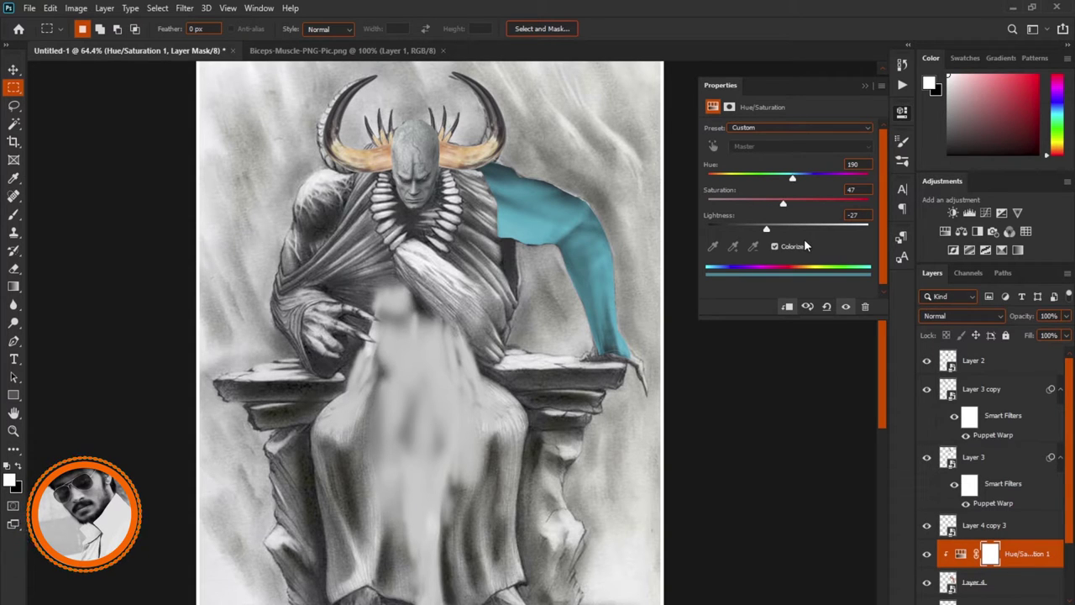
mouse_move(783, 204)
left_mouse_down()
mouse_move(718, 208)
mouse_move(871, 210)
mouse_move(745, 232)
left_mouse_up()
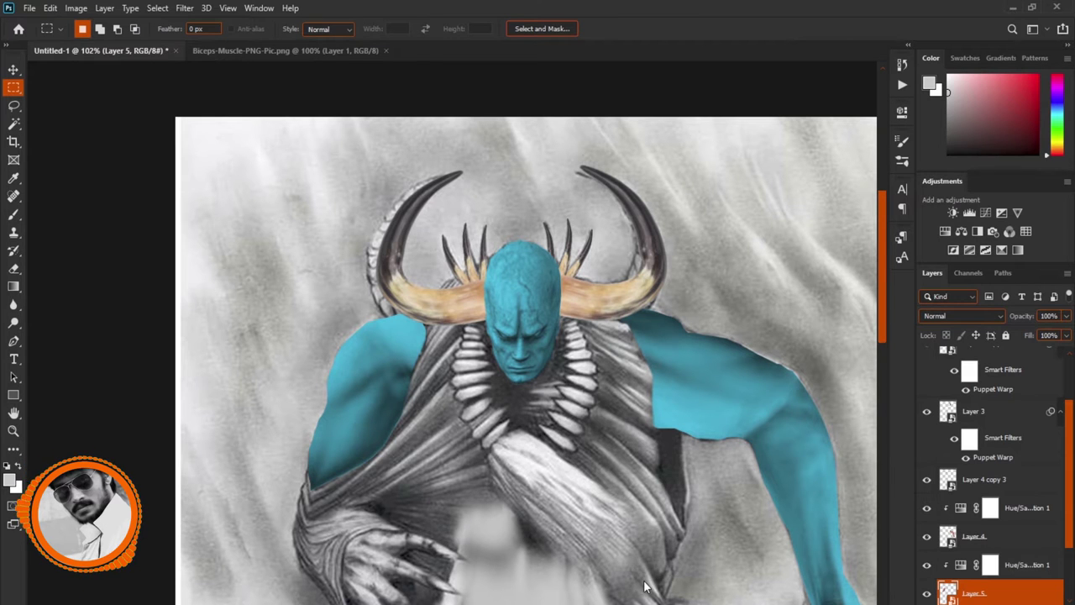
Step: Frame the face and shoulders in view, then drag the reaching hands toward the main document
scroll(535, 349, "up", 3)
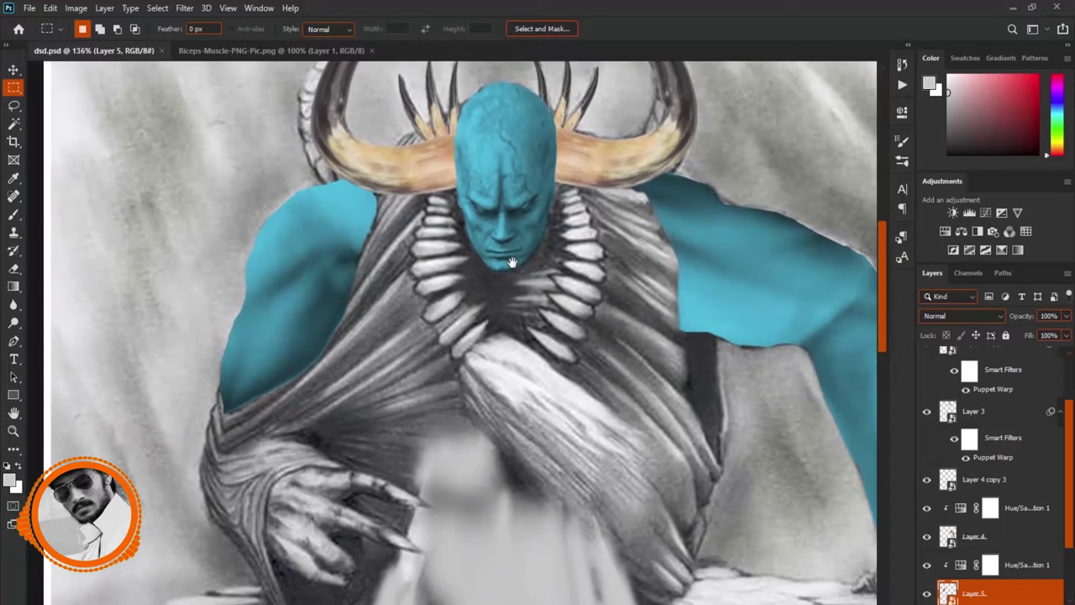
left_click_drag(534, 349, 484, 189)
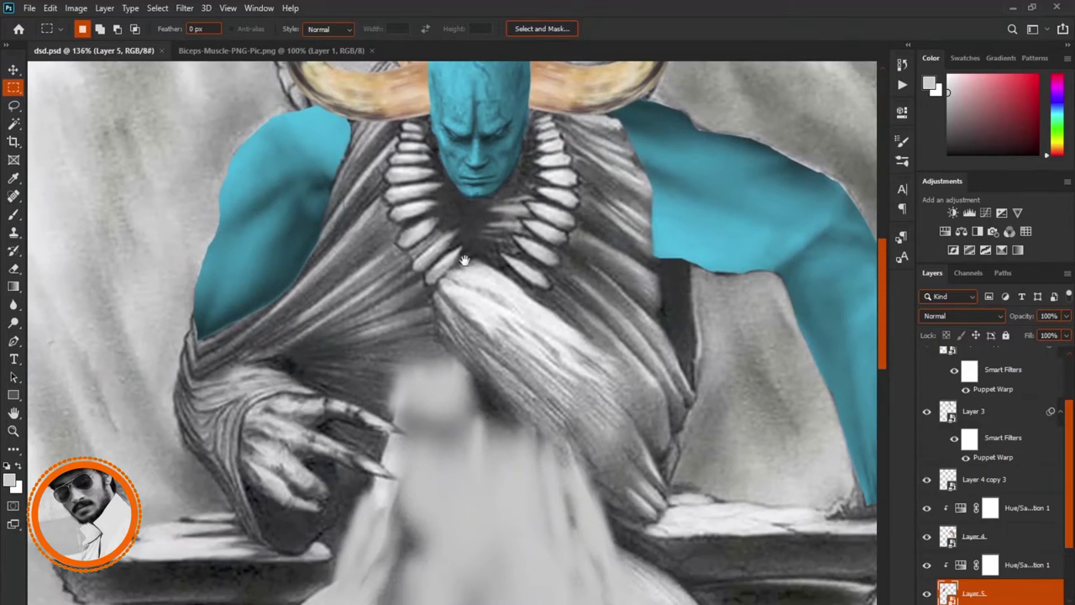
scroll(485, 189, "down", 2)
left_click_drag(480, 307, 382, 425)
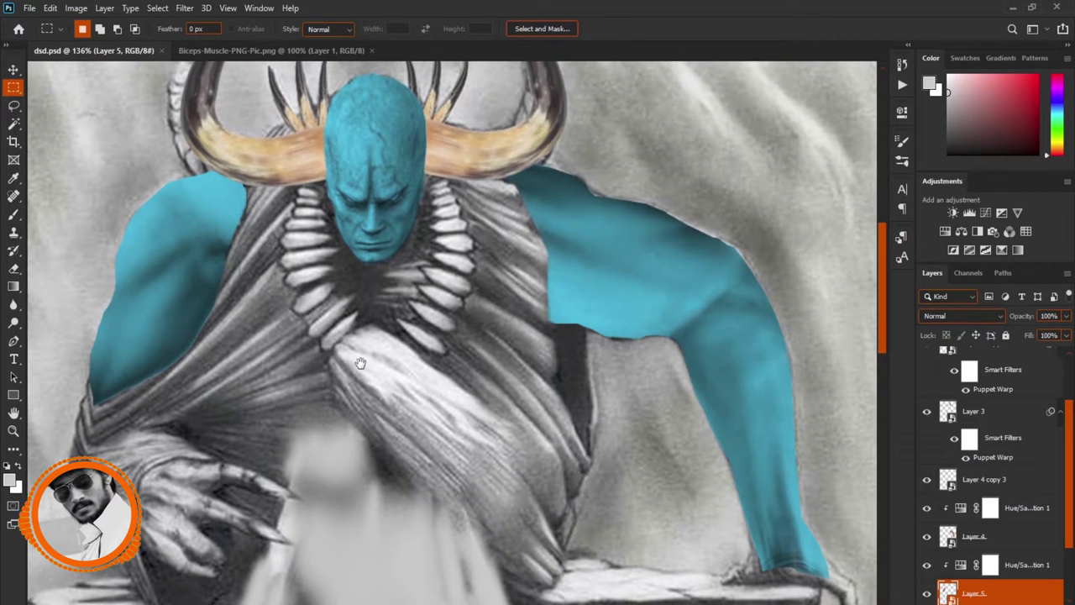
left_click_drag(363, 370, 382, 356)
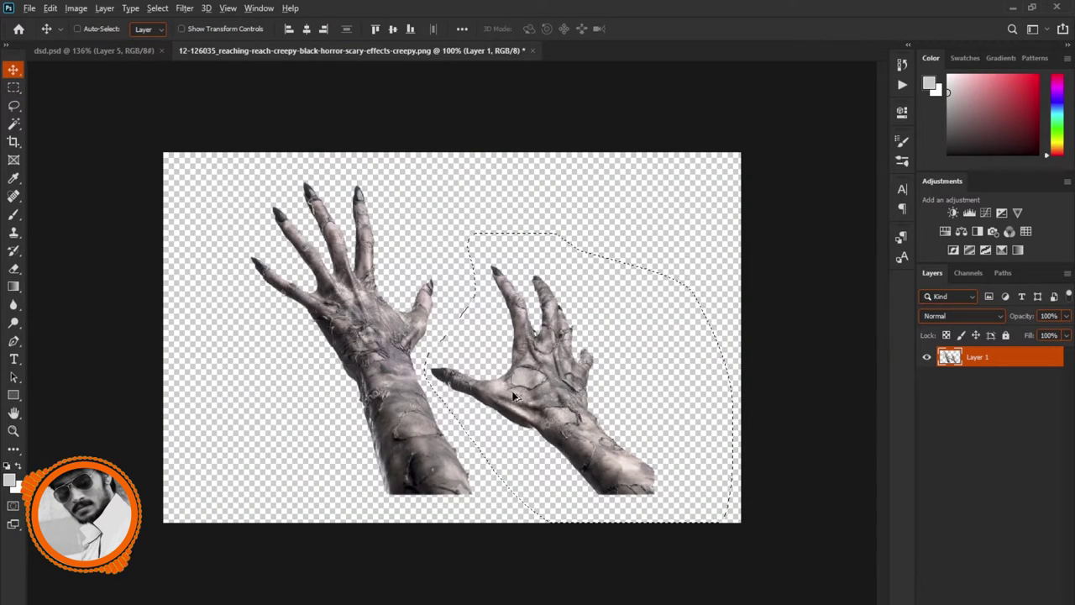
left_click_drag(537, 361, 126, 68)
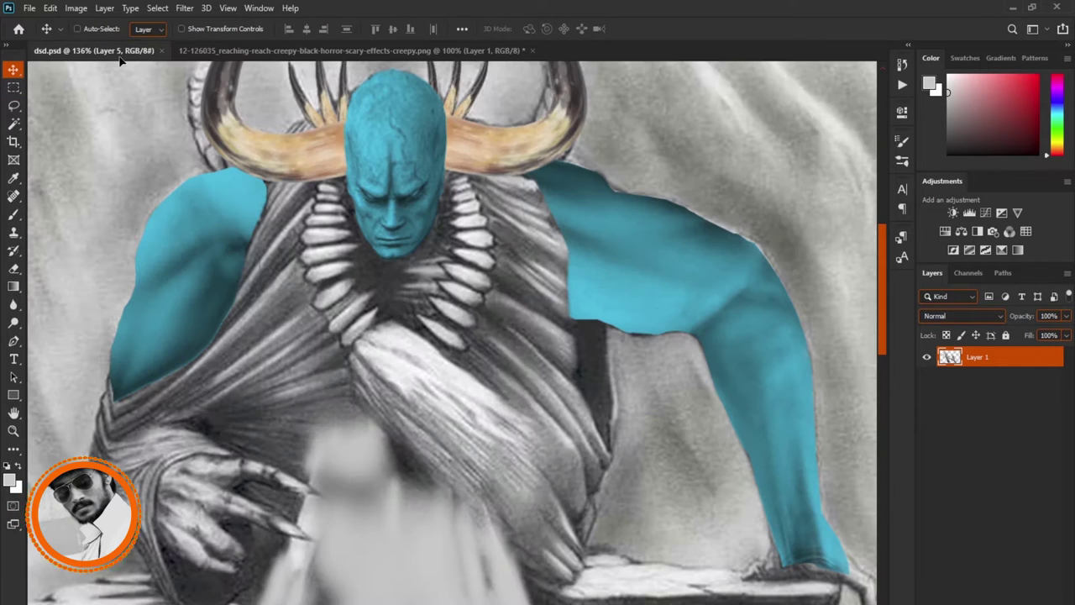
Step: Bring the lasso-selected hand into dsd.psd, rotate it about 164° and shrink it to about 63% over the robe
left_click_drag(126, 67, 441, 401)
scroll(440, 401, "down", 2)
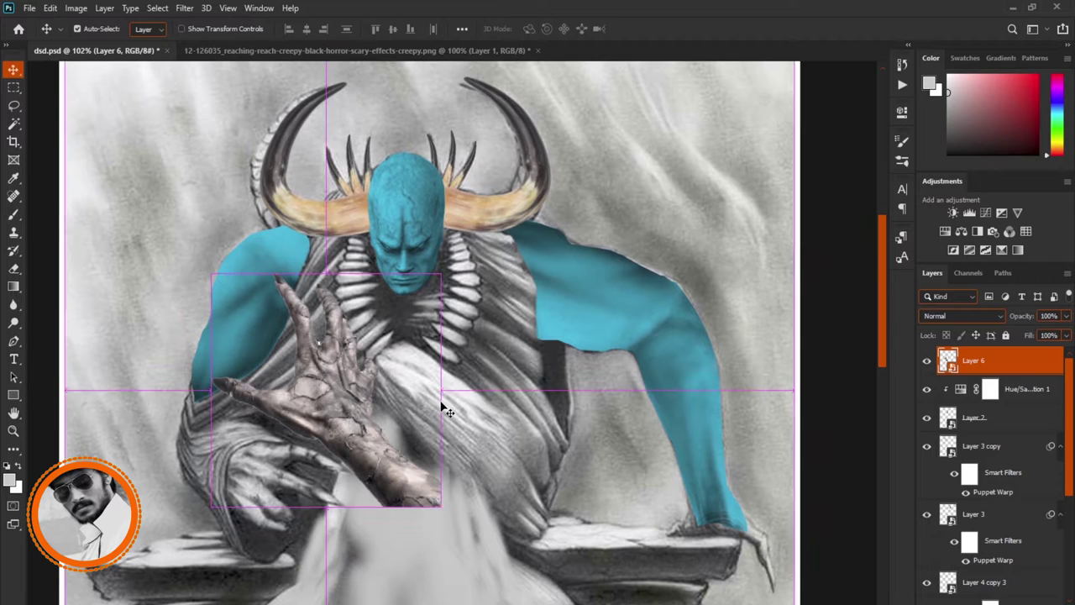
key("ctrl+t")
left_click_drag(520, 362, 254, 501)
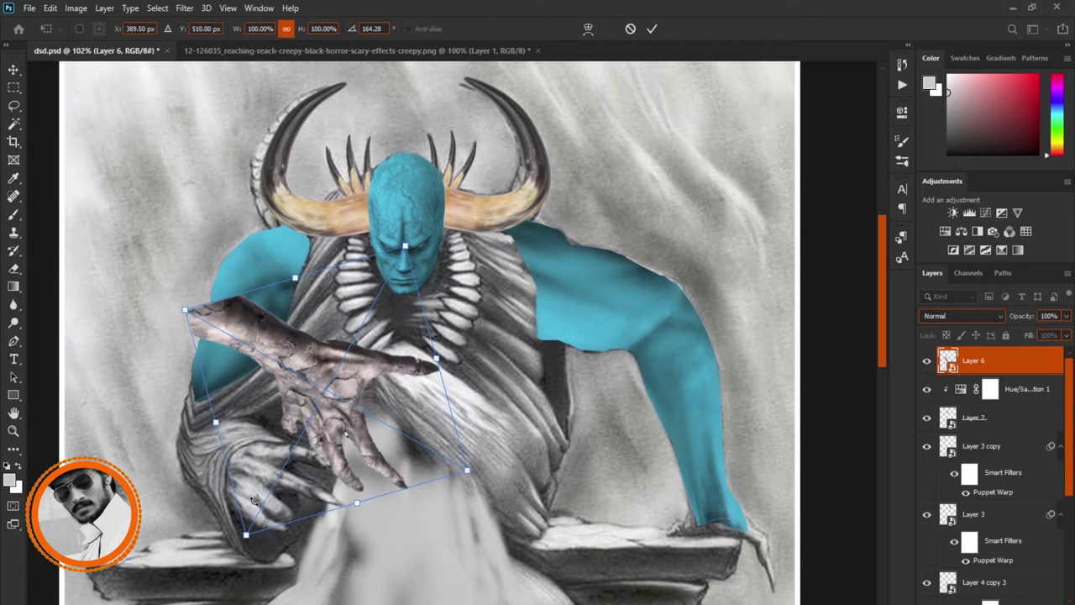
left_click_drag(305, 420, 411, 485)
left_click_drag(469, 532, 367, 473)
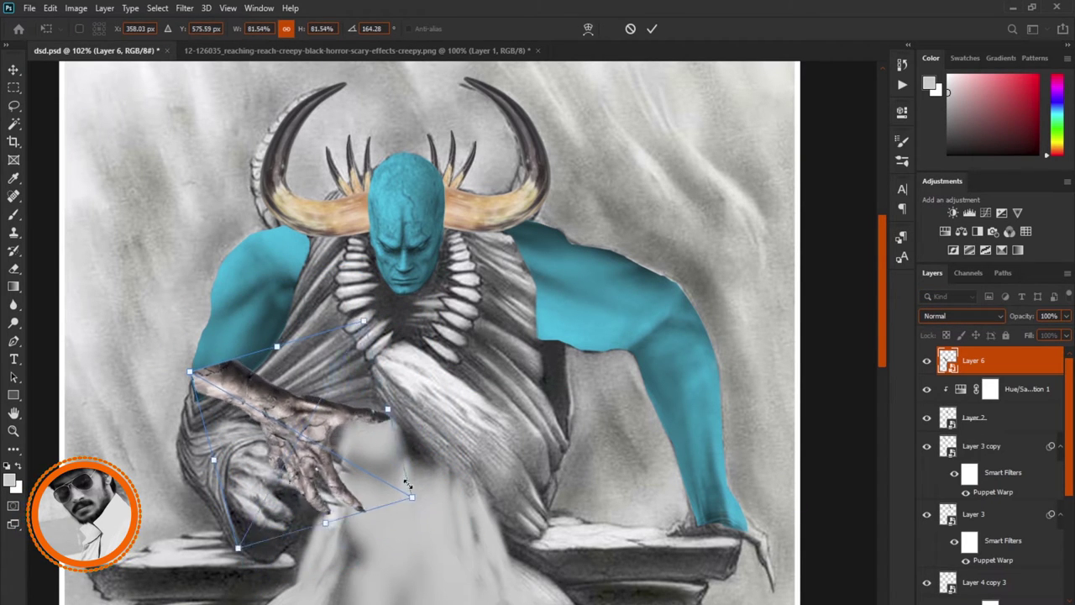
mouse_move(328, 418)
left_mouse_down()
mouse_move(360, 530)
mouse_move(298, 463)
left_mouse_up()
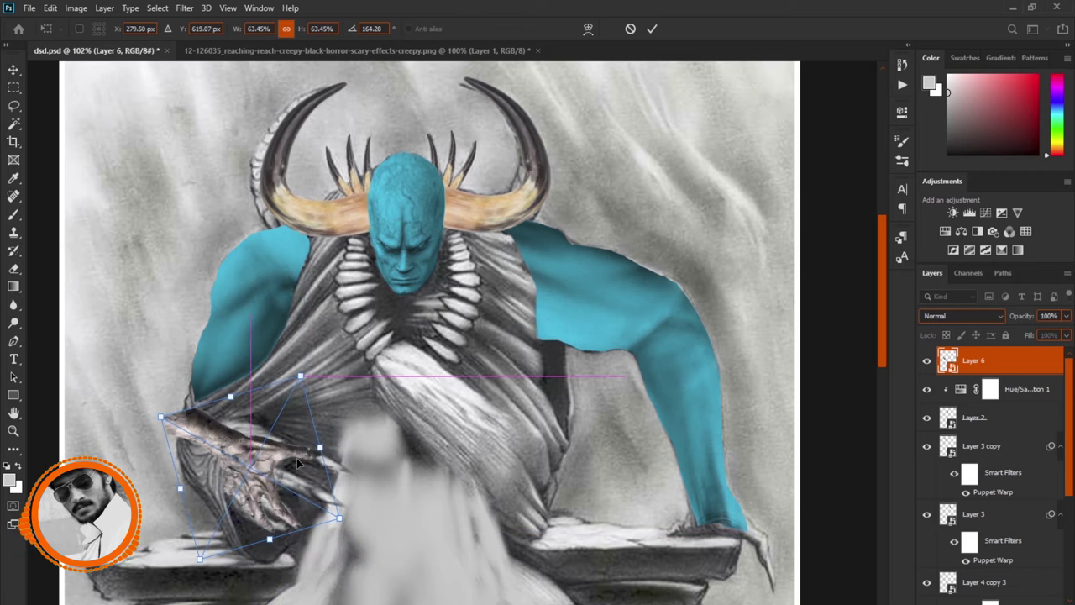
key("Return")
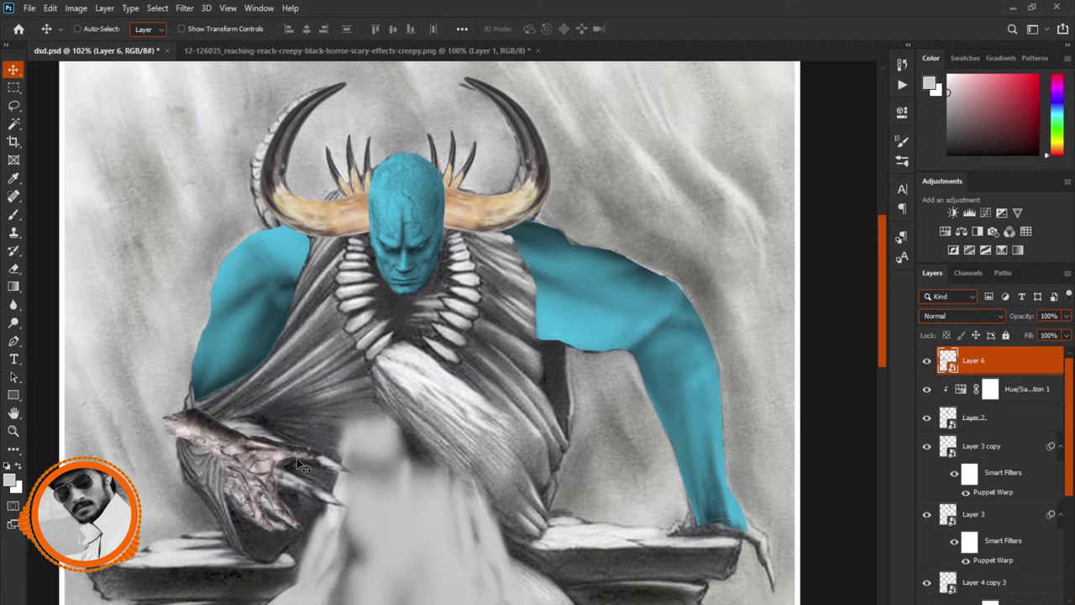
Step: Enlarge the hand to 75.30%, turn it slightly counterclockwise, and mask its wrist into the robe
scroll(296, 458, "up", 3)
scroll(302, 464, "up", 2)
key("ctrl+t")
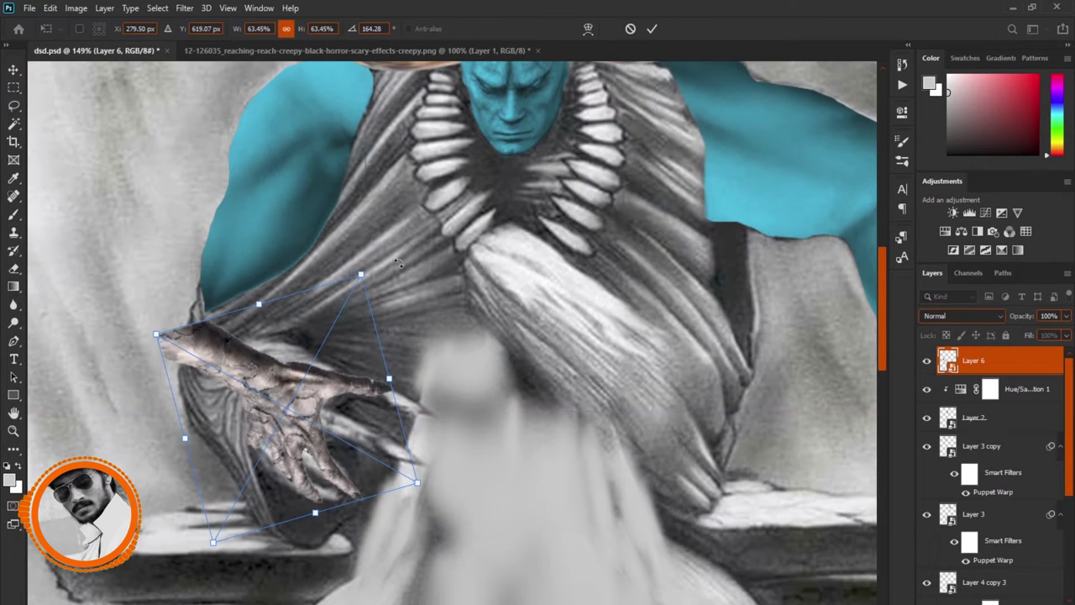
left_click_drag(363, 273, 403, 233)
mouse_move(441, 491)
left_mouse_down()
mouse_move(469, 479)
mouse_move(517, 369)
left_mouse_up()
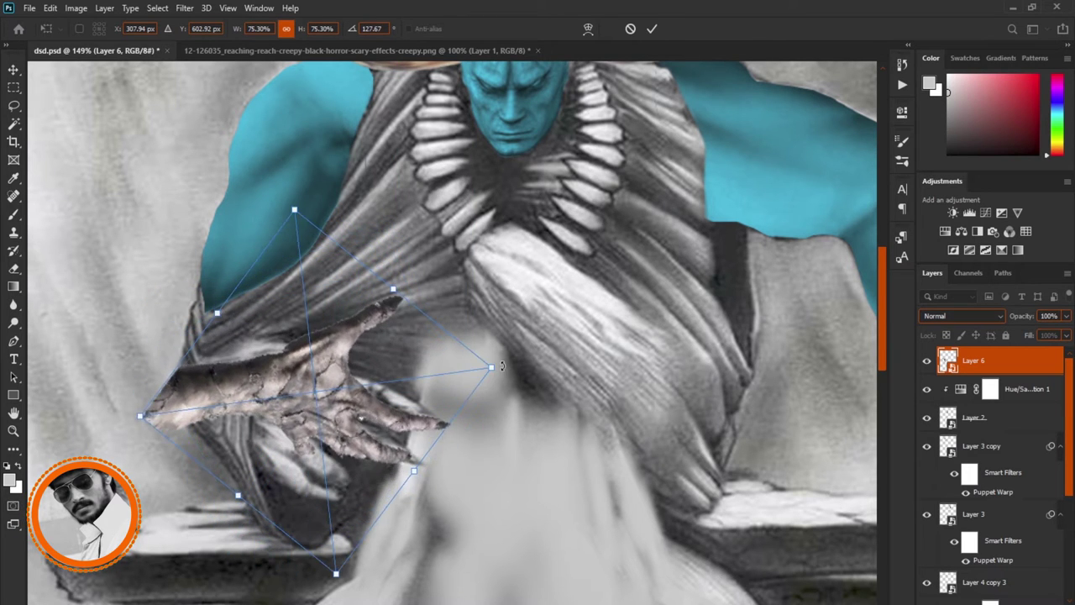
mouse_move(366, 408)
left_mouse_down()
mouse_move(345, 447)
mouse_move(343, 438)
left_mouse_up()
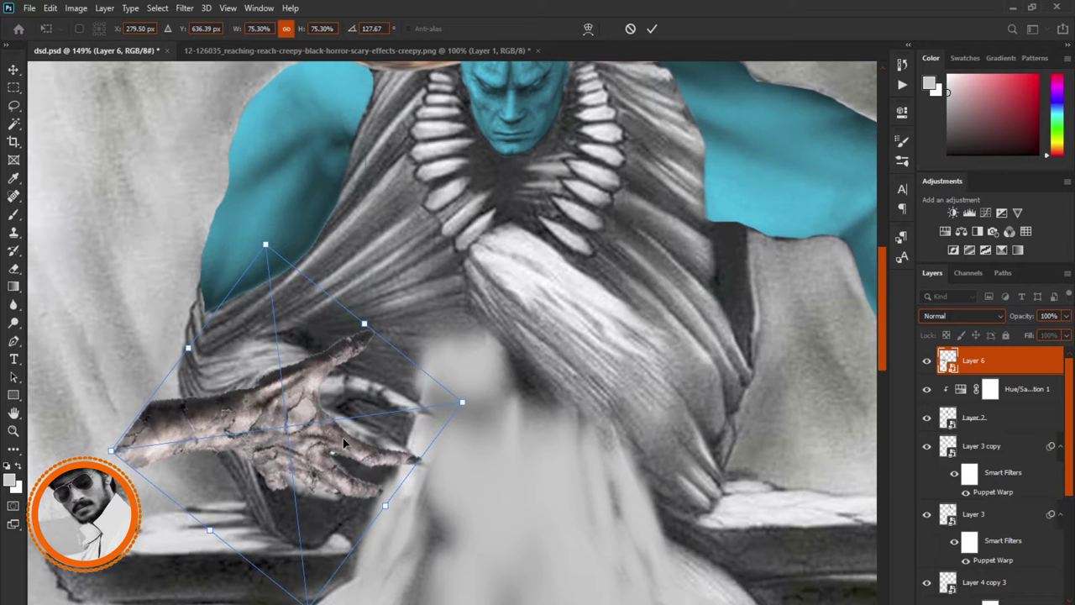
key("Return")
mouse_move(180, 384)
left_mouse_down()
mouse_move(164, 382)
mouse_move(144, 408)
mouse_move(159, 403)
mouse_move(187, 507)
mouse_move(244, 378)
mouse_move(253, 383)
mouse_move(252, 441)
mouse_move(292, 354)
left_mouse_up()
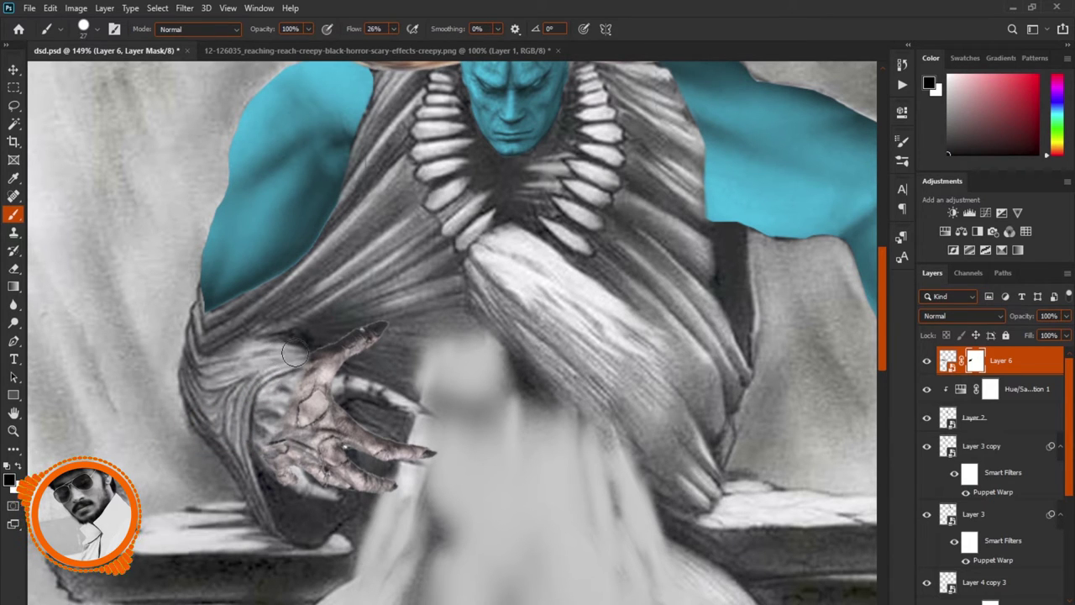
Step: Paint the hand's mask in white with a size-9 brush to blend its left edge into the robe
scroll(294, 353, "up", 3)
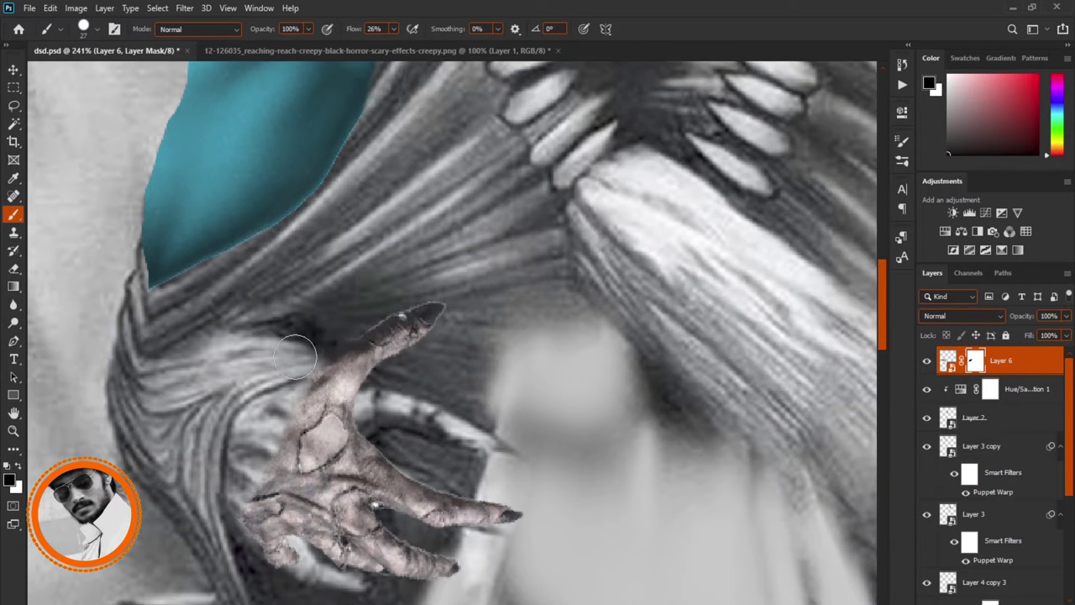
left_click(291, 348)
key("bracketleft")
key("bracketleft")
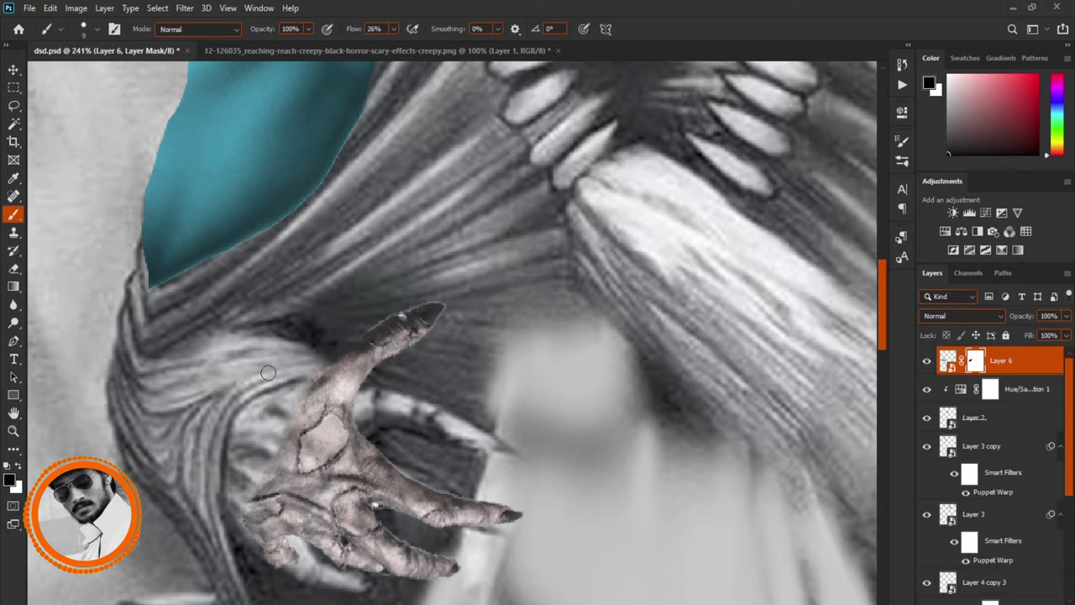
key("x")
left_click_drag(233, 464, 246, 545)
mouse_move(242, 480)
left_mouse_down()
mouse_move(252, 413)
mouse_move(296, 390)
mouse_move(247, 447)
mouse_move(254, 424)
mouse_move(245, 463)
mouse_move(296, 434)
left_mouse_up()
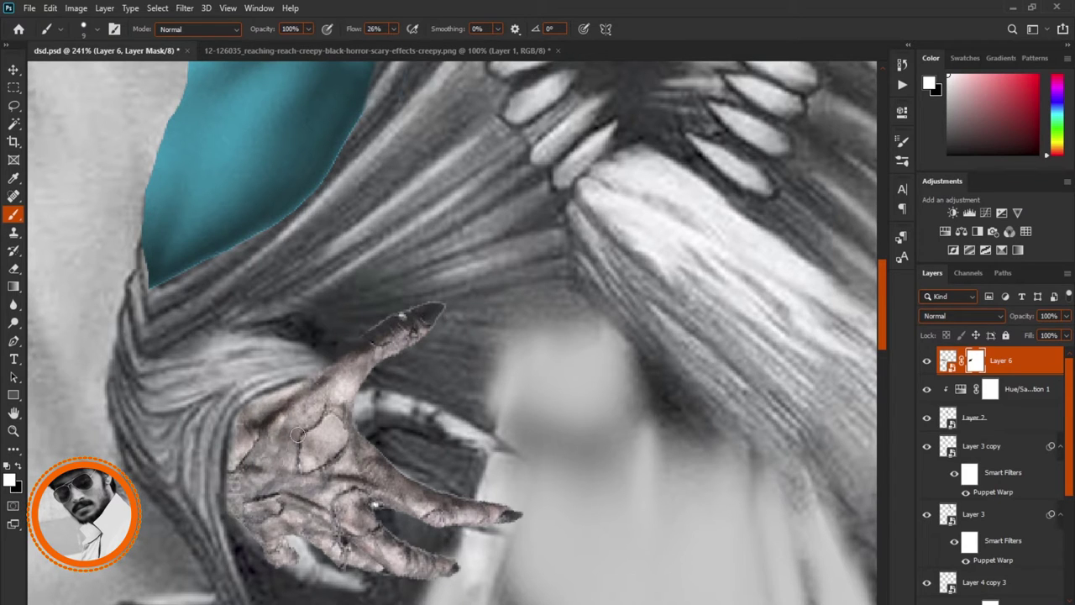
left_click_drag(264, 467, 249, 507)
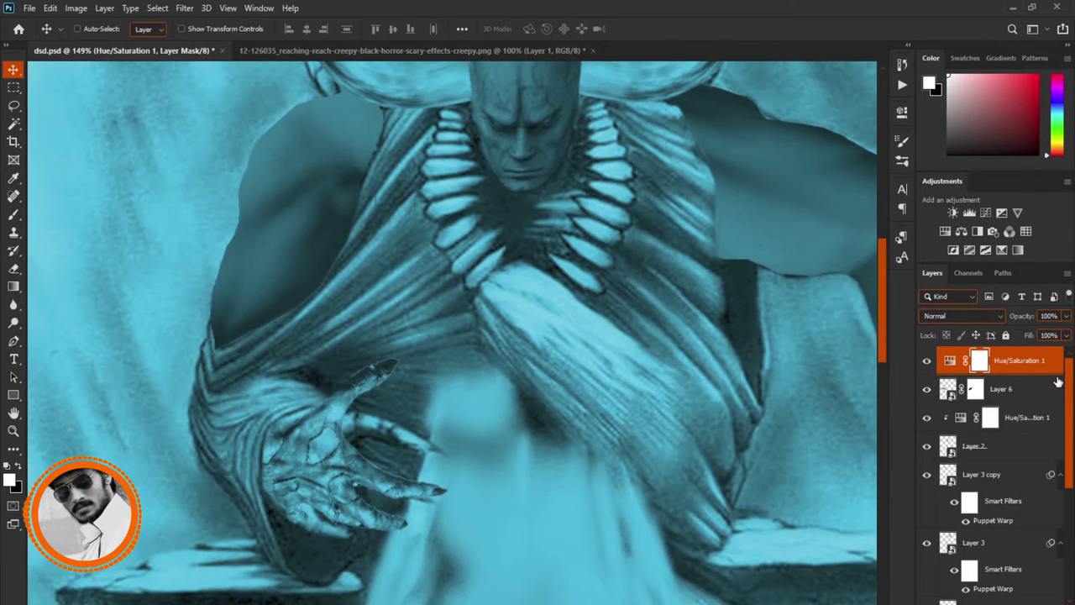
Step: Clip the cyan Hue/Saturation layer to Layer 6, then Puppet Warp the hand and pin its upper finger
left_click(1057, 383, "alt")
scroll(441, 479, "up", 4)
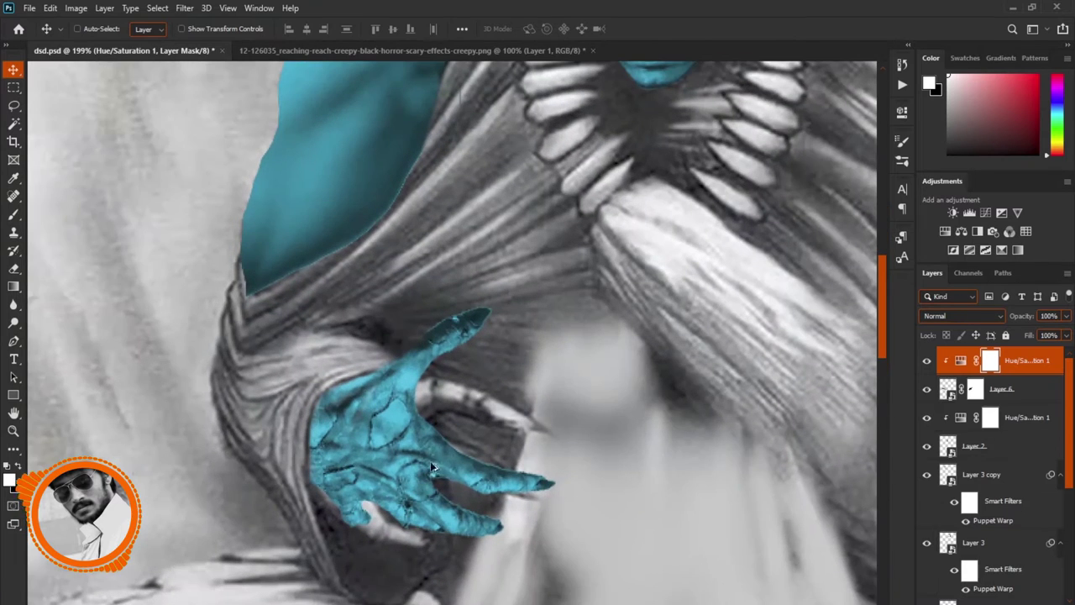
left_click(391, 428, "ctrl")
left_click(50, 7)
left_click(84, 395)
left_click(404, 380)
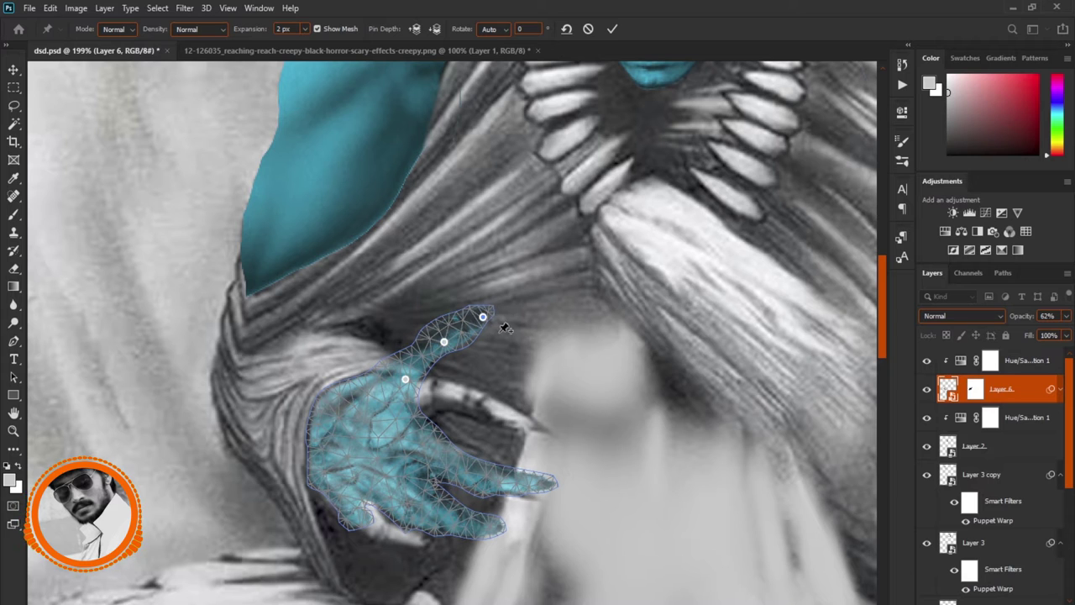
Step: Add Puppet Warp pins on the hand's fingers, undoing the trial finger bends
left_click_drag(444, 341, 458, 357)
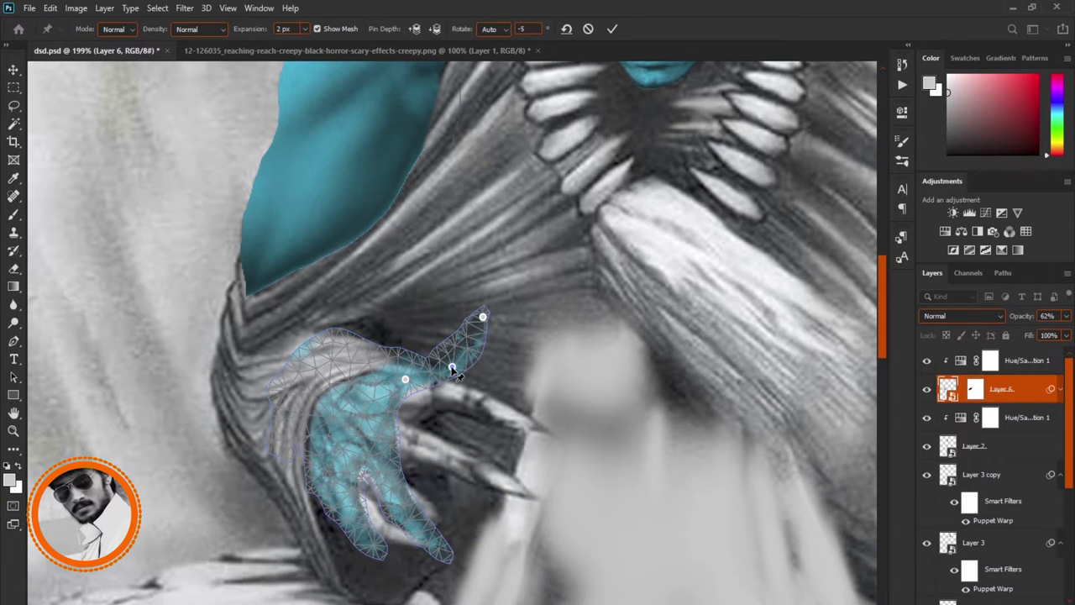
key("ctrl+z")
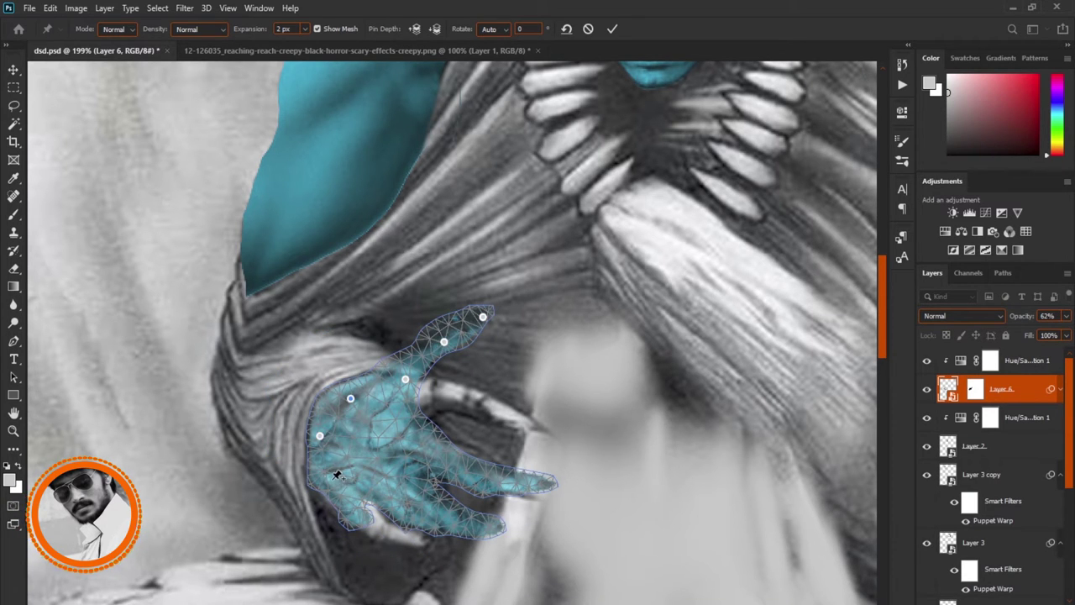
left_click_drag(446, 449, 442, 458)
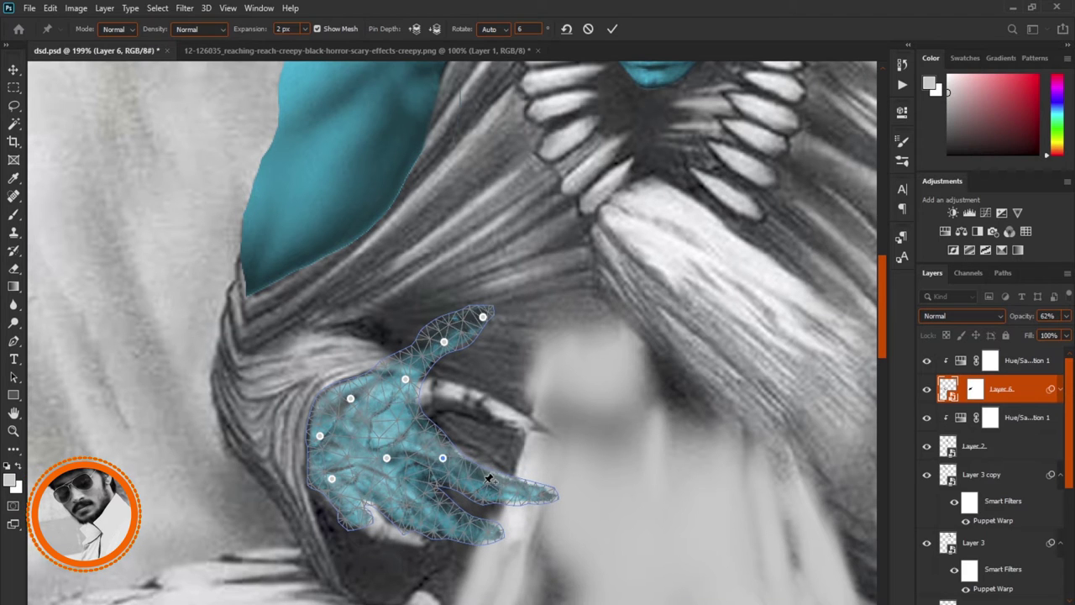
key("ctrl+z")
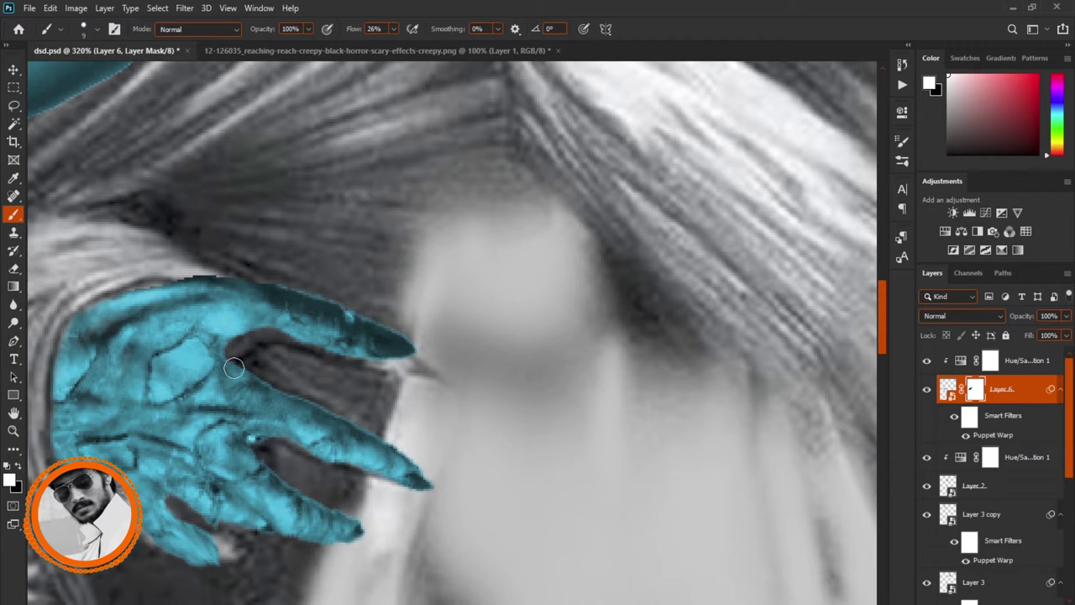
Step: Trace a pen path along the robe edge from the left shoulder down the arm toward the hand
scroll(222, 395, "down", 3)
scroll(210, 427, "down", 2)
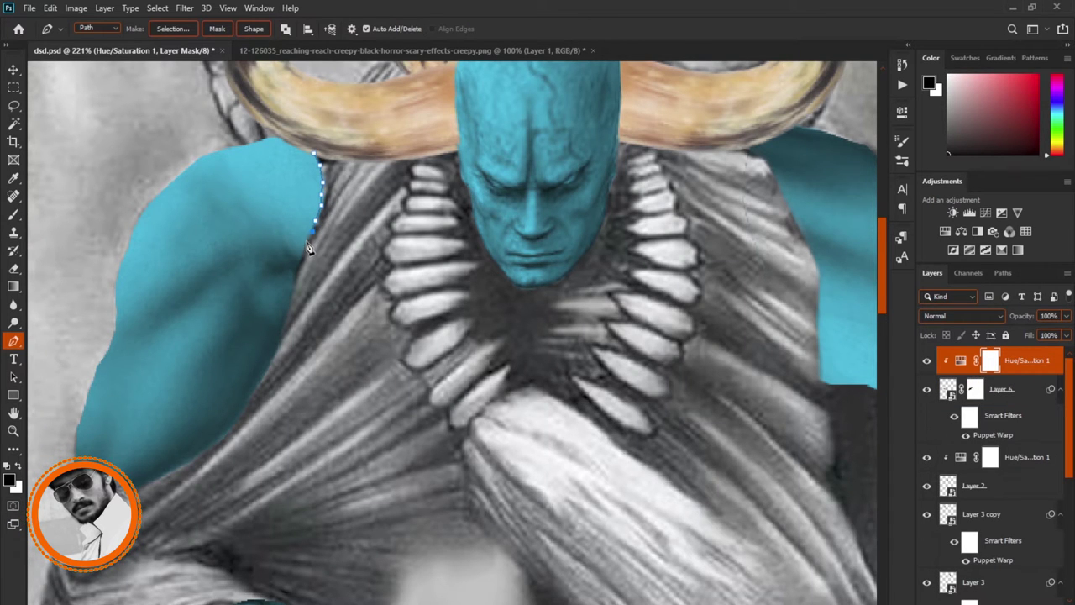
scroll(307, 256, "down", 2)
scroll(327, 241, "up", 1)
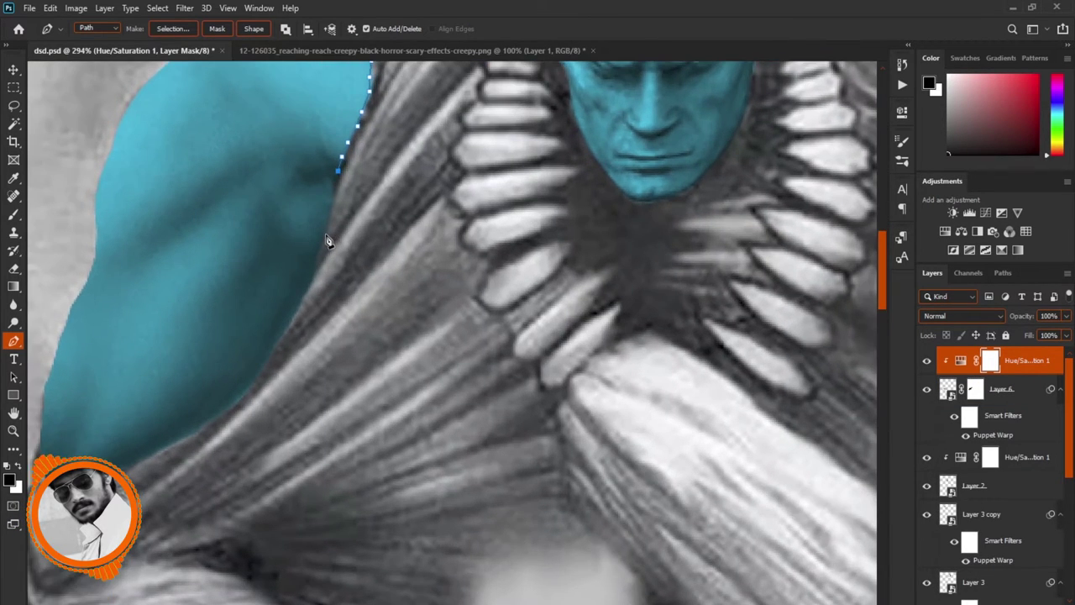
left_click(327, 221)
left_click(323, 234)
scroll(319, 266, "down", 3)
left_click(325, 260)
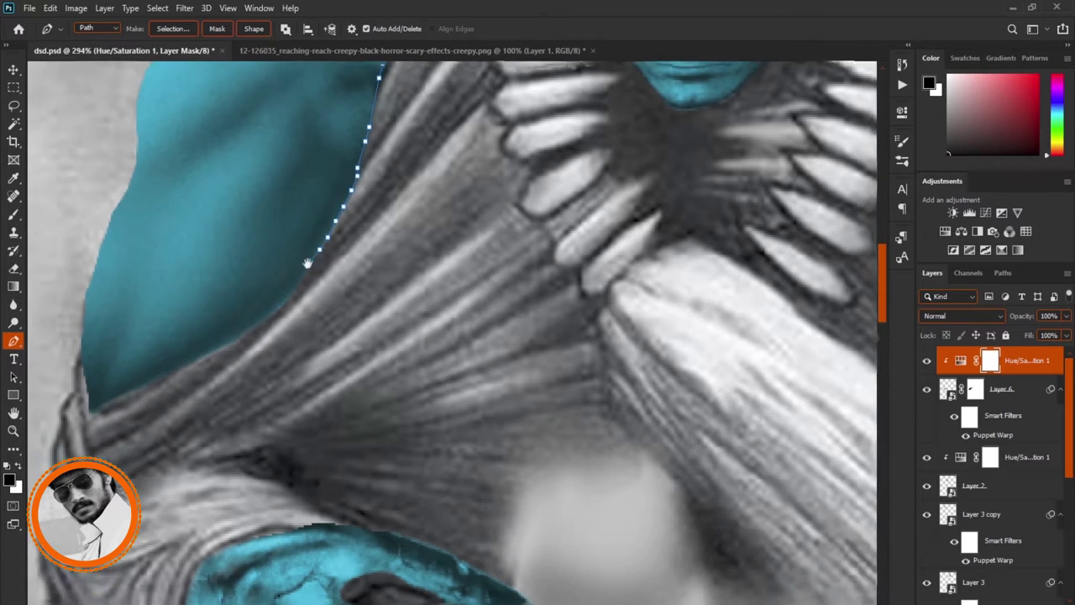
scroll(252, 294, "down", 3)
left_click(143, 372)
scroll(210, 319, "down", 4)
left_click(206, 314)
Step: Continue the pen path around the hand's underside and along the robe and seat edge
scroll(210, 319, "down", 3)
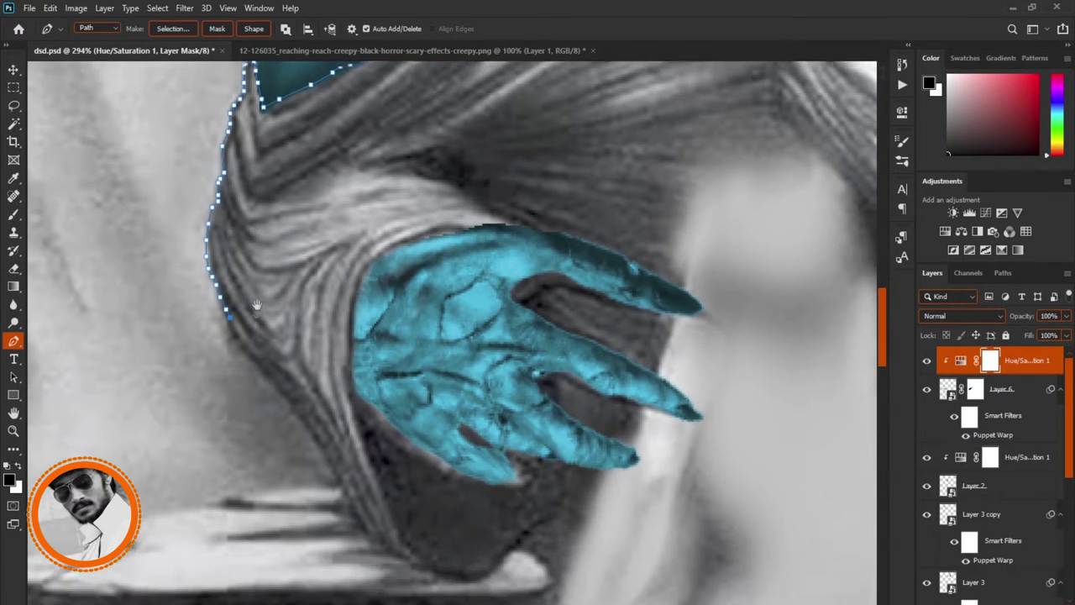
scroll(347, 504, "down", 3)
left_click(392, 420)
left_click(443, 432)
left_click(510, 384)
left_click(547, 336)
scroll(552, 324, "down", 3)
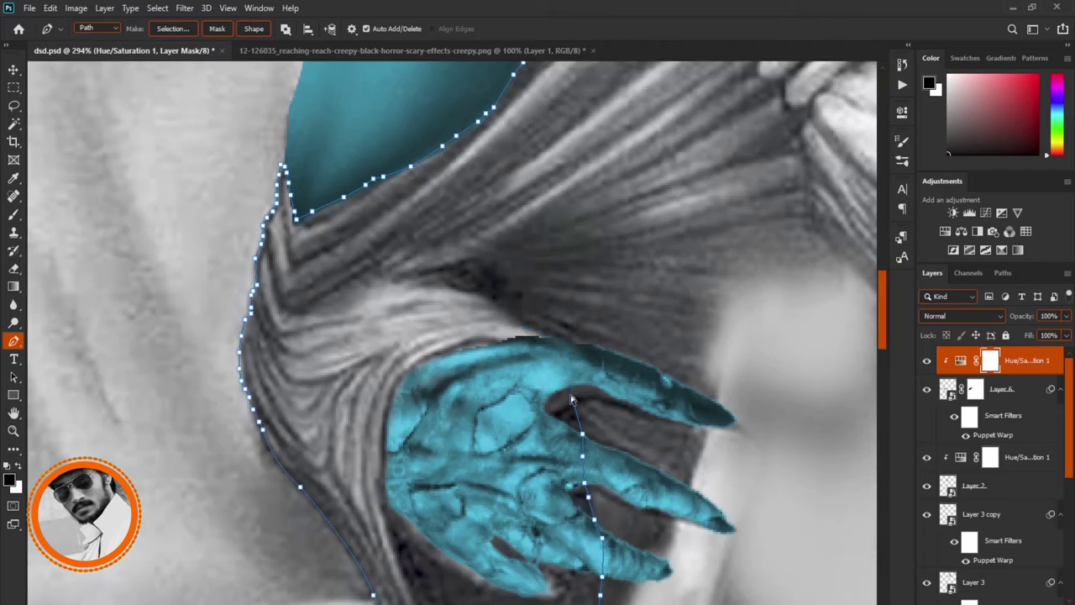
scroll(478, 395, "down", 2)
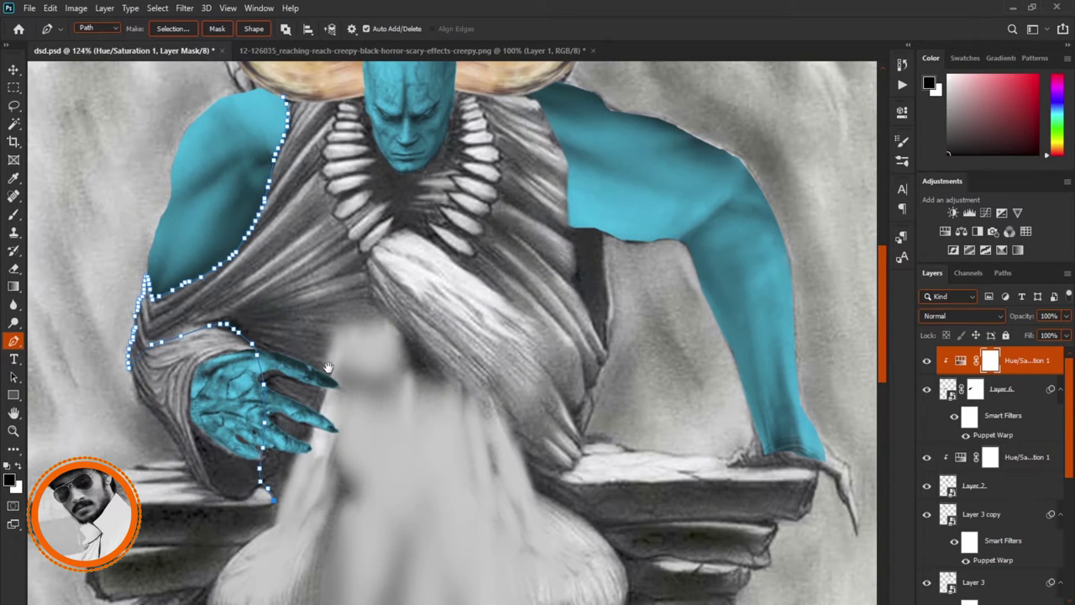
scroll(336, 403, "down", 2)
left_click(463, 510)
scroll(538, 471, "up", 1)
left_click(561, 435)
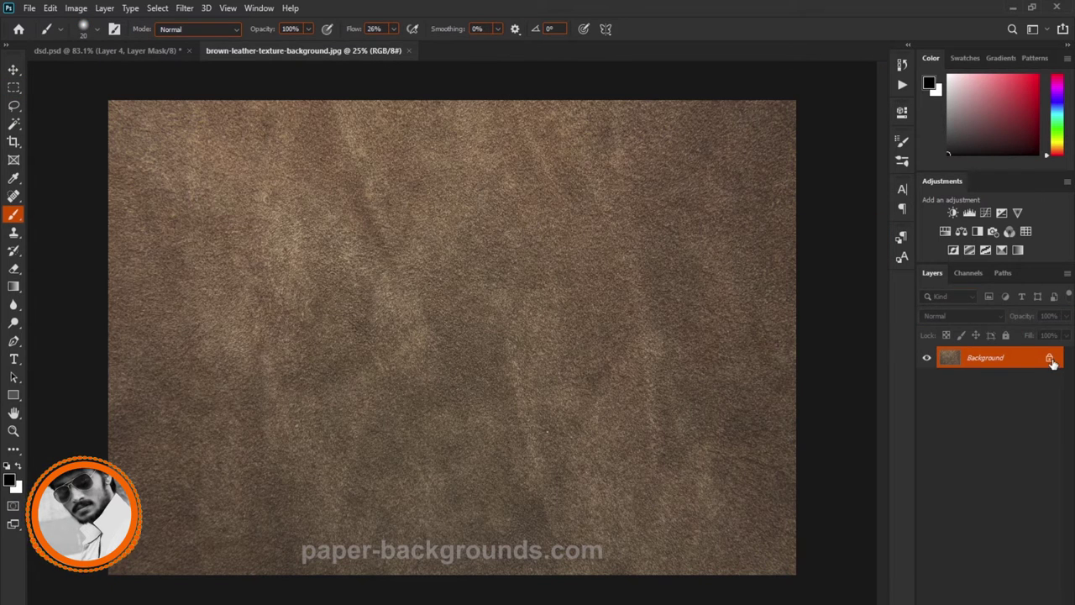
Step: Unlock the leather texture as Layer 0, heal away its bottom watermark, and drag it into dsd.psd
left_click(1050, 359)
left_click(13, 196)
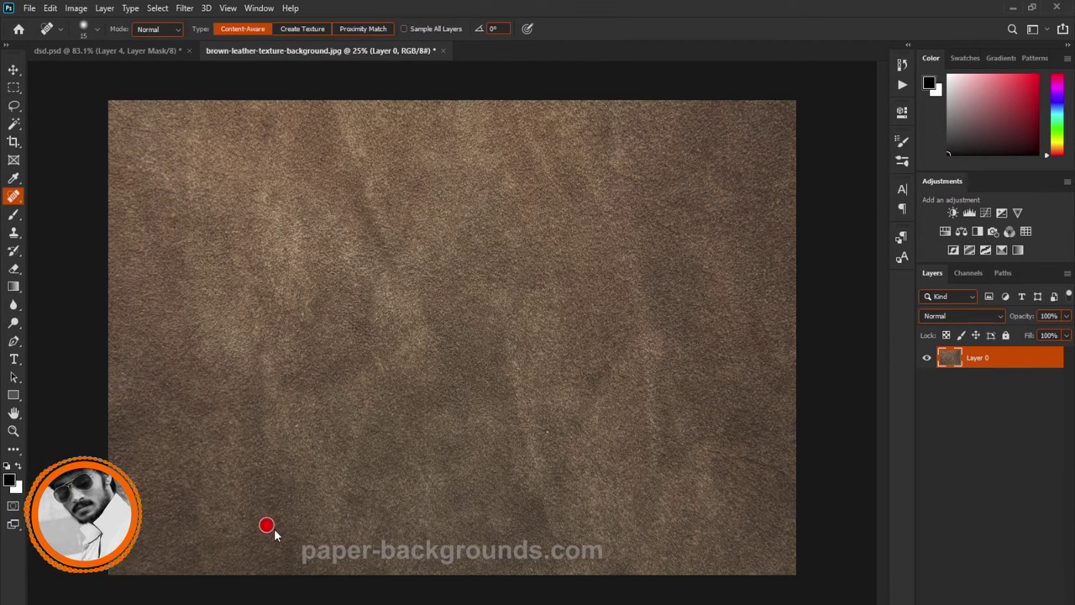
left_click_drag(304, 550, 645, 559)
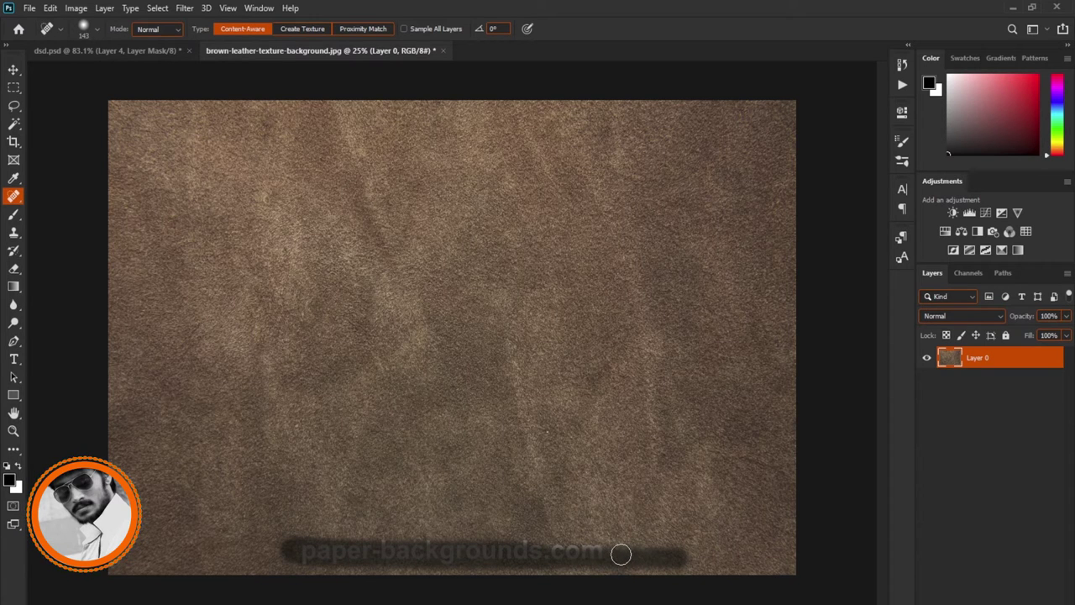
mouse_move(441, 553)
left_mouse_down()
mouse_move(620, 554)
mouse_move(353, 541)
left_mouse_up()
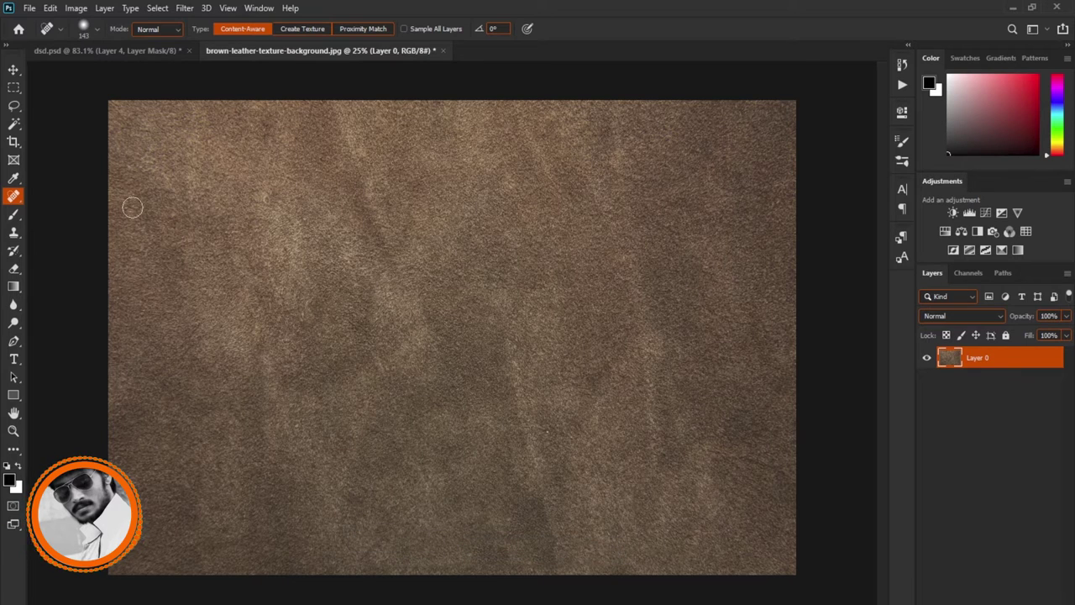
left_click(13, 69)
mouse_move(282, 239)
left_mouse_down()
mouse_move(127, 60)
mouse_move(391, 224)
left_mouse_up()
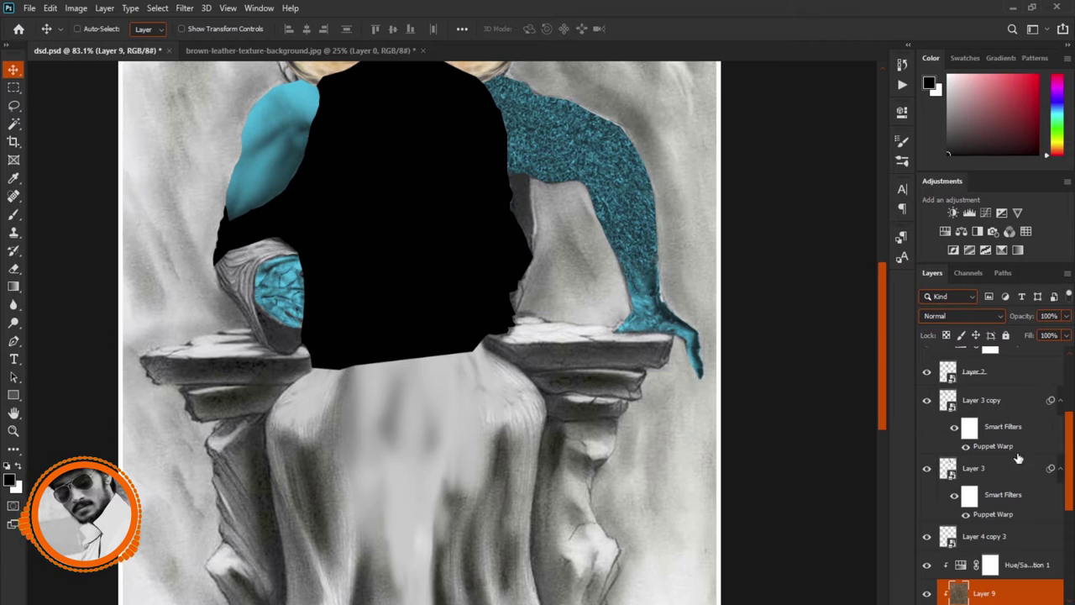
Step: Move Layer 9 above the Layer 7 torso shape and clip the leather texture to it
mouse_move(1019, 593)
left_mouse_down()
mouse_move(1017, 315)
mouse_move(1026, 372)
left_mouse_up()
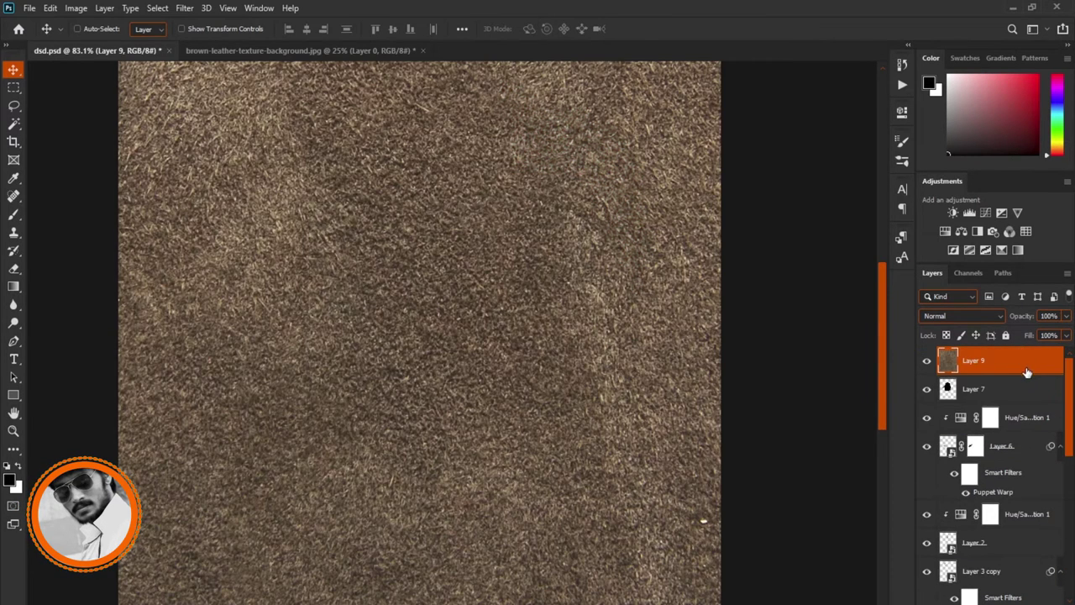
left_click(1027, 372, "alt")
scroll(1002, 515, "down", 1)
scroll(1001, 514, "down", 2)
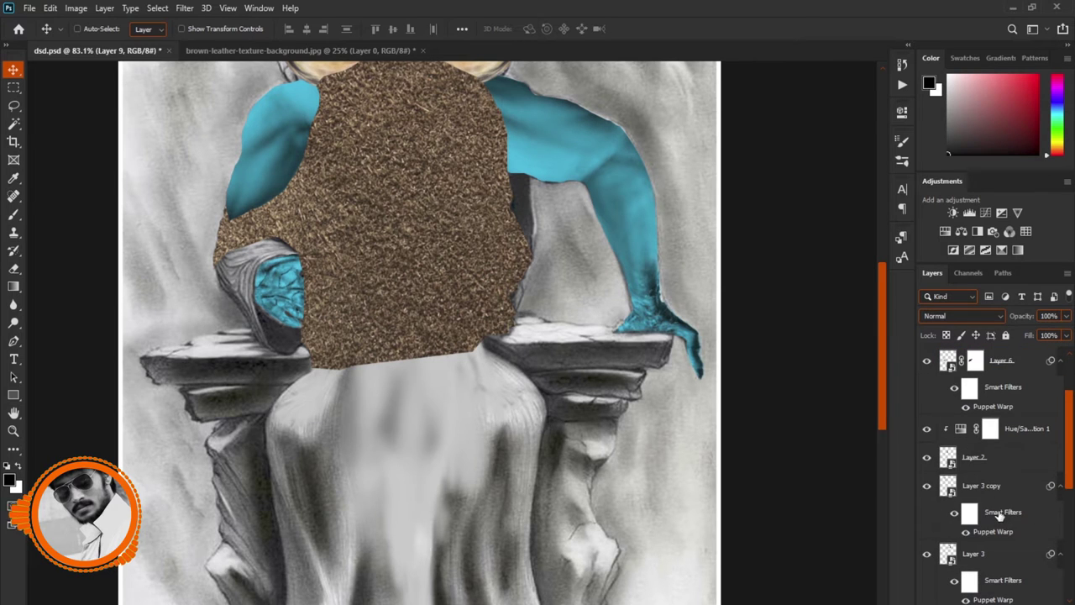
scroll(1000, 395, "up", 2)
scroll(994, 375, "up", 1)
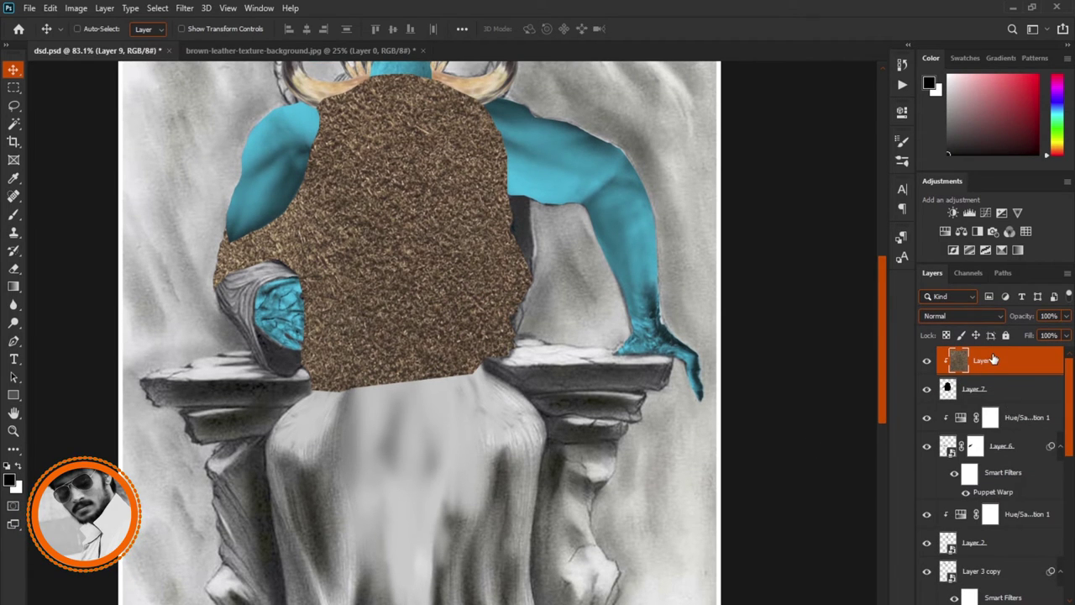
Step: Scale the leather texture down to about 19% and place it on the torso
key("ctrl")
key("ctrl+t")
scroll(653, 311, "down", 2)
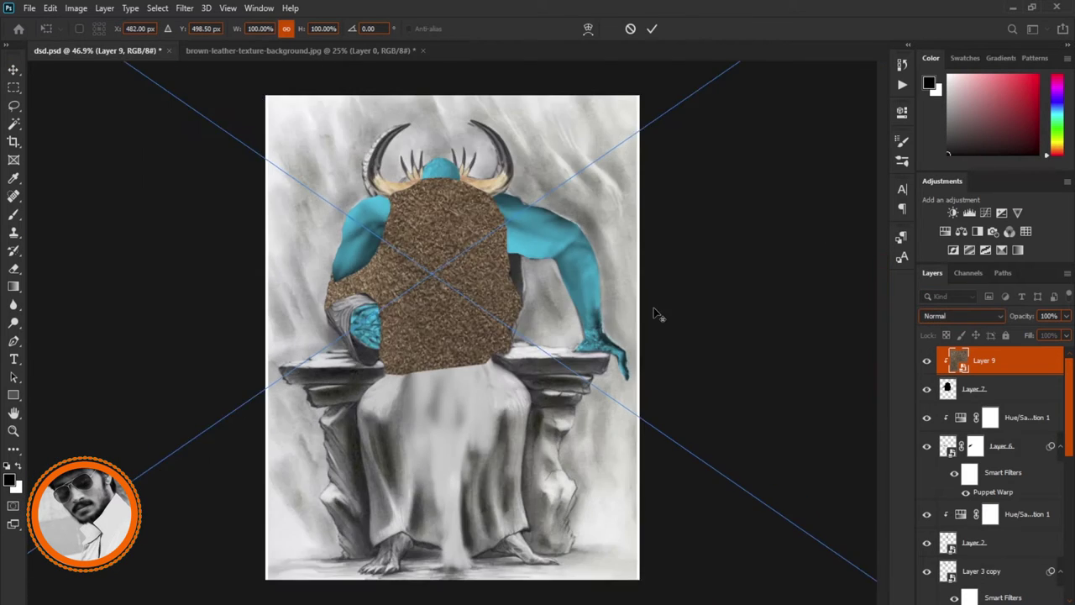
scroll(651, 307, "down", 2)
scroll(647, 302, "down", 2)
mouse_move(718, 124)
left_mouse_down()
mouse_move(386, 353)
mouse_move(504, 275)
mouse_move(439, 297)
left_mouse_up()
left_click_drag(400, 342, 461, 307)
left_click_drag(502, 269, 480, 282)
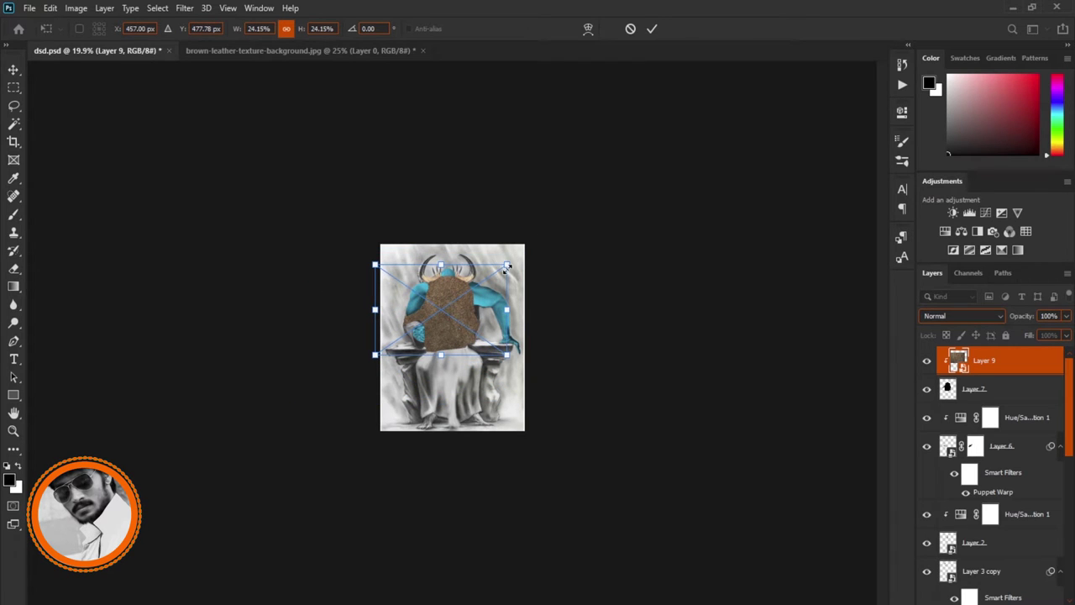
Step: Rotate the leather texture about 91° over the garment and apply the transform
scroll(490, 308, "up", 3)
scroll(489, 308, "up", 2)
mouse_move(550, 214)
left_mouse_down()
mouse_move(555, 531)
mouse_move(544, 534)
left_mouse_up()
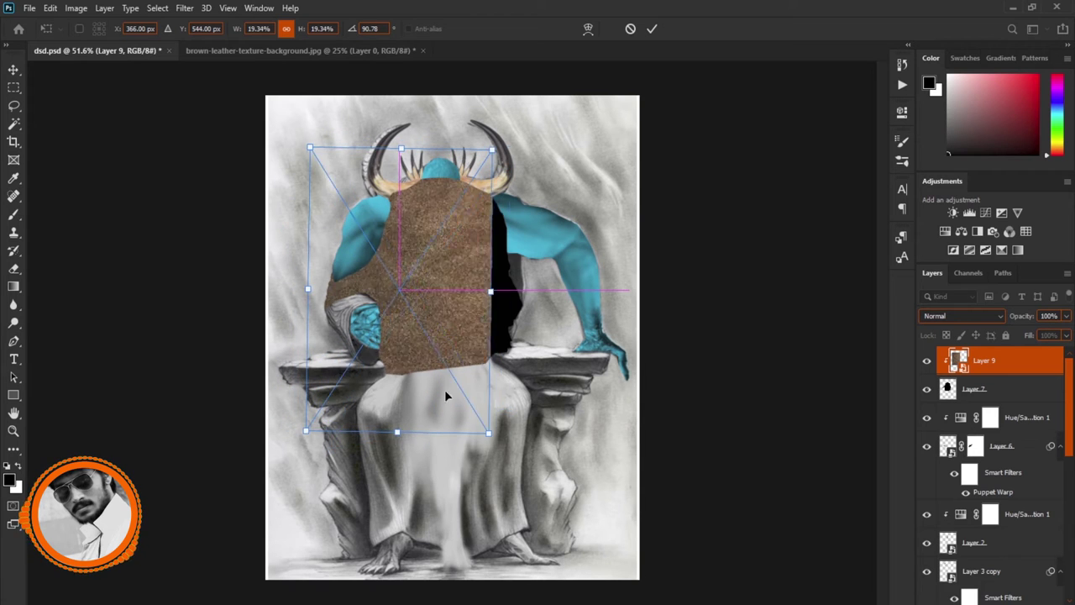
left_click_drag(422, 389, 458, 389)
mouse_move(531, 148)
left_mouse_down()
mouse_move(450, 342)
mouse_move(363, 118)
mouse_move(309, 141)
mouse_move(342, 142)
left_mouse_up()
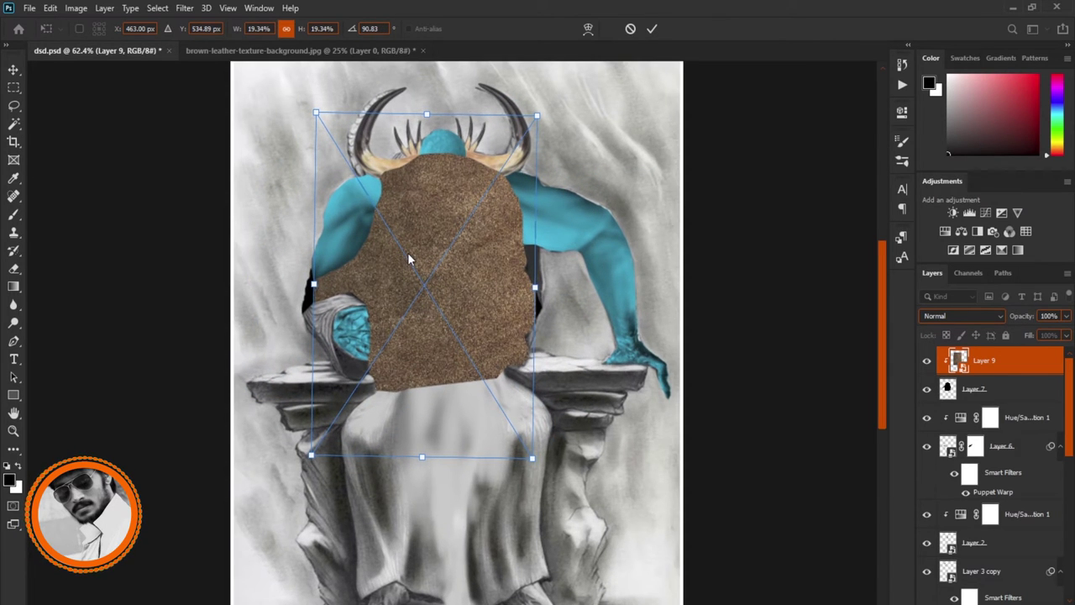
key("Return")
scroll(424, 286, "down", 1)
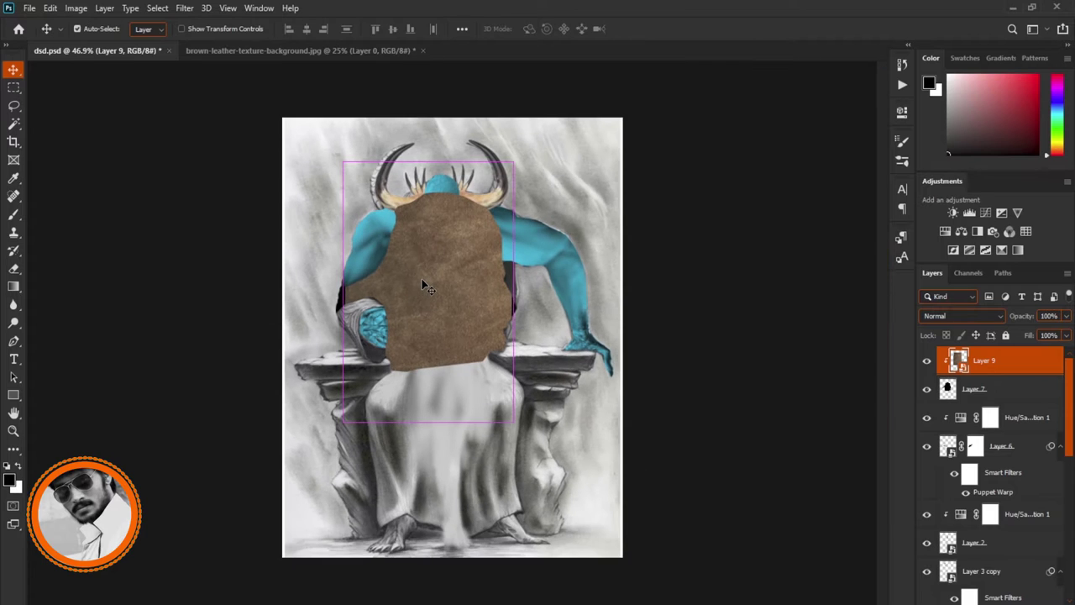
Step: Warp the leather so its left and right edges bulge out and its left corners fit the torso
key("ctrl+t")
right_click(496, 302)
left_click(497, 410)
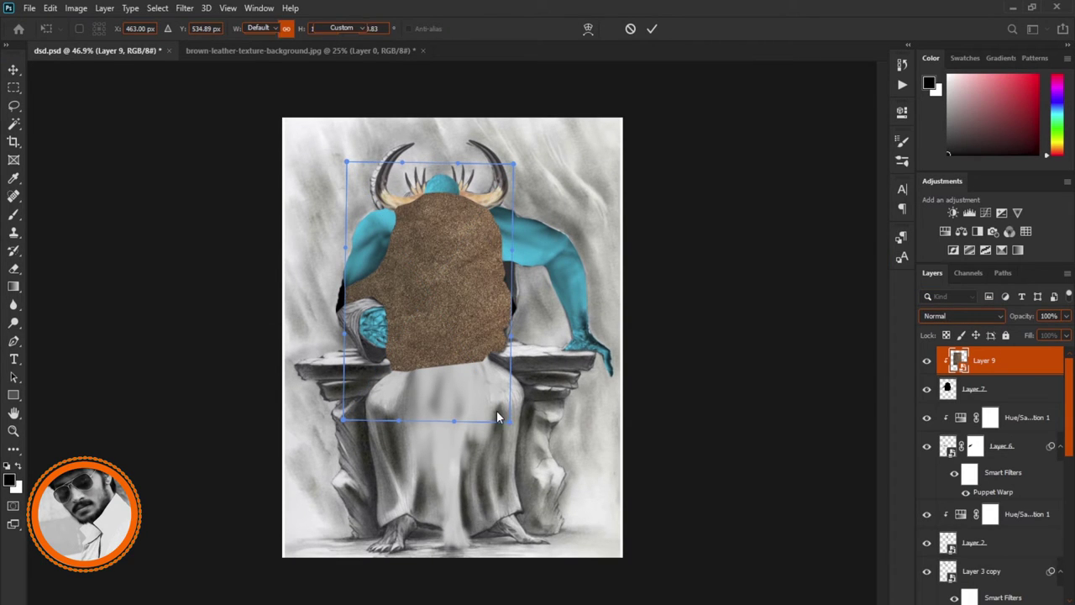
mouse_move(496, 410)
left_mouse_down()
mouse_move(507, 413)
mouse_move(495, 387)
left_mouse_up()
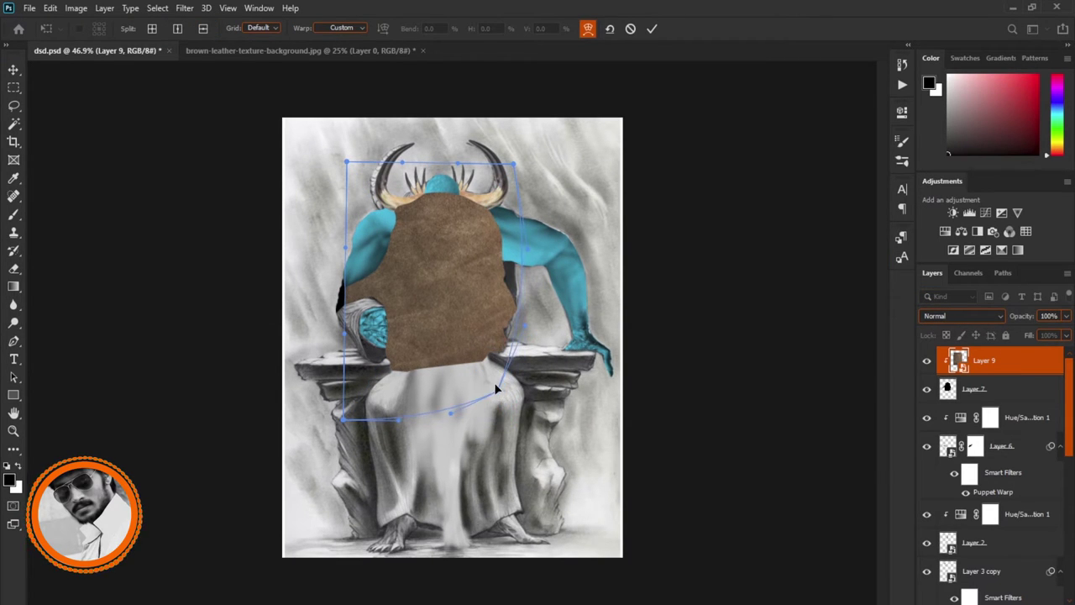
left_click_drag(363, 408, 368, 382)
left_click_drag(351, 295, 339, 295)
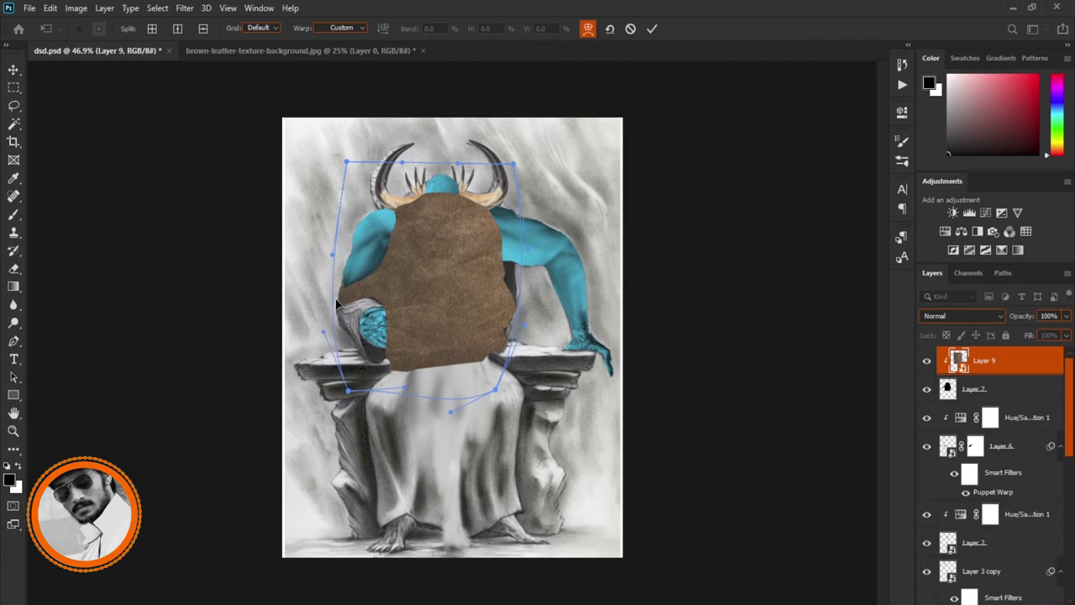
left_click_drag(346, 161, 358, 190)
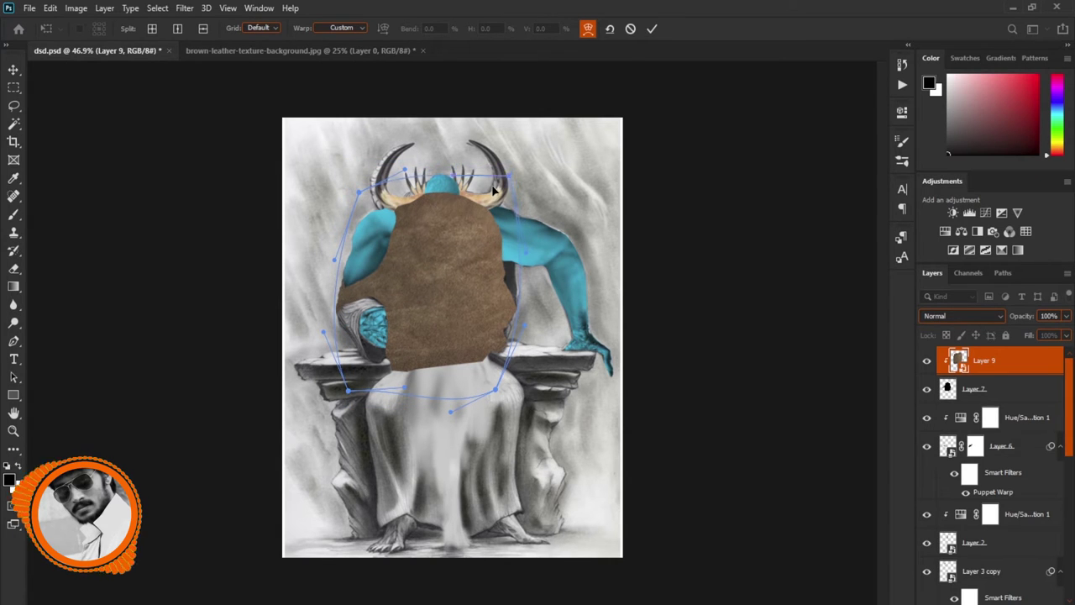
key("Return")
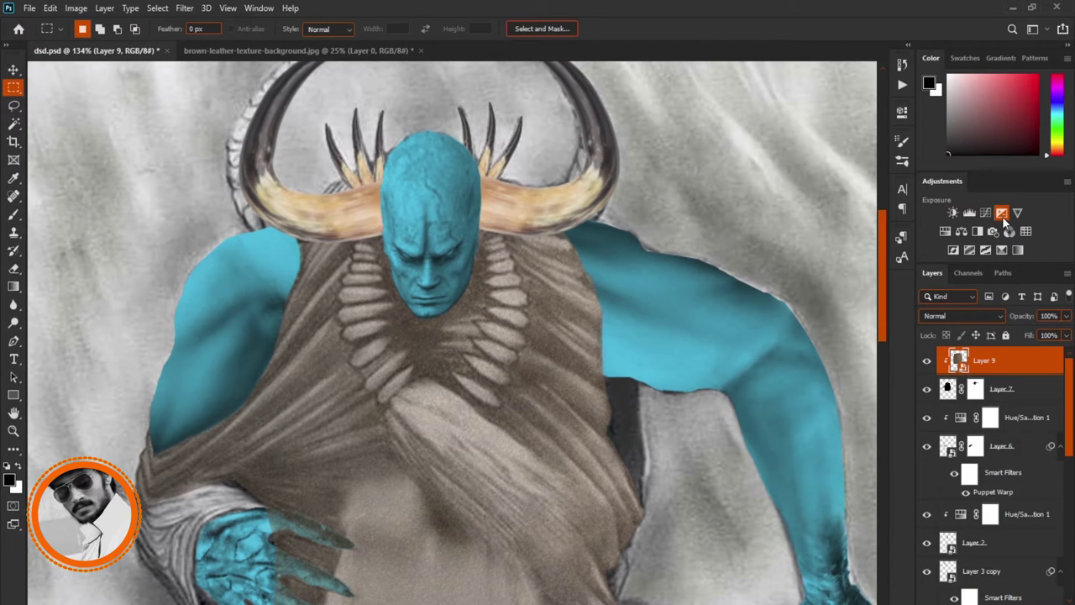
Step: Add a clipped Exposure adjustment at -20, invert its mask, and paint shadow onto the garment below the chin
left_click(788, 308)
left_click_drag(790, 158, 683, 196)
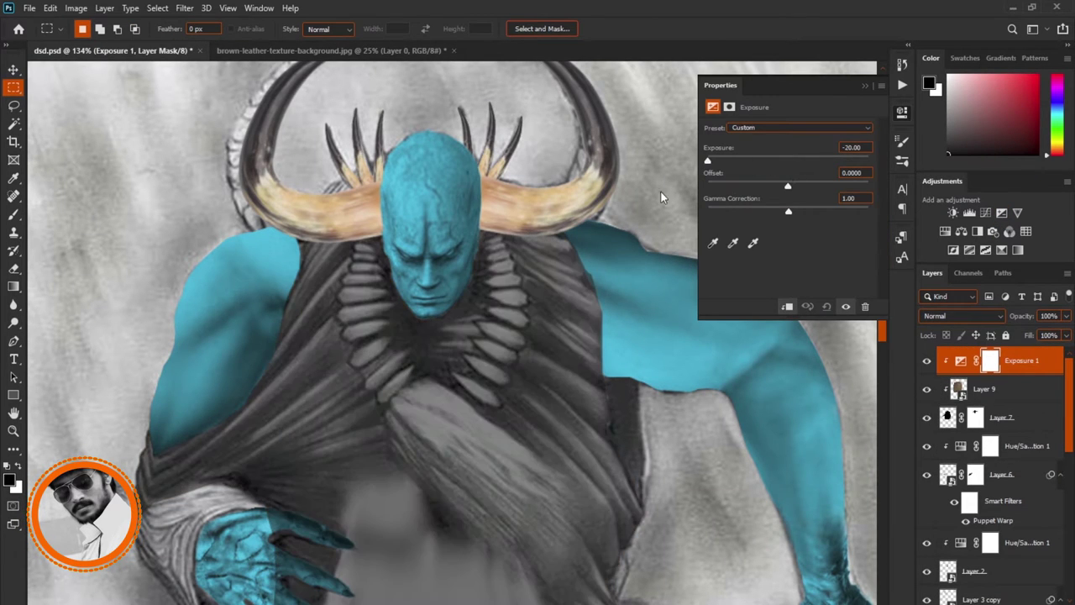
left_click(864, 87)
key("ctrl+i")
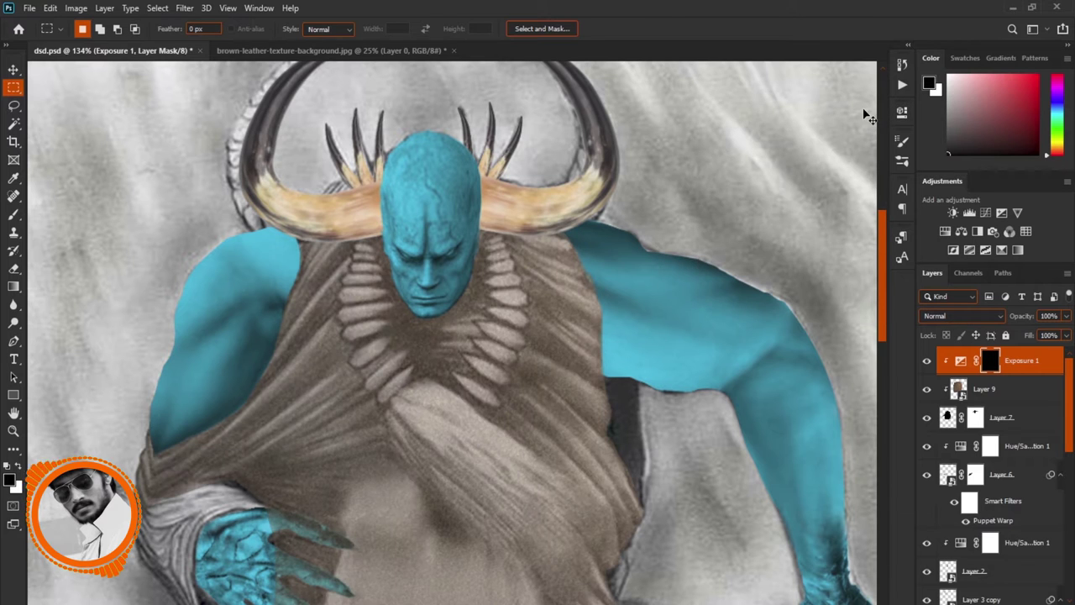
key("b")
scroll(336, 268, "up", 1)
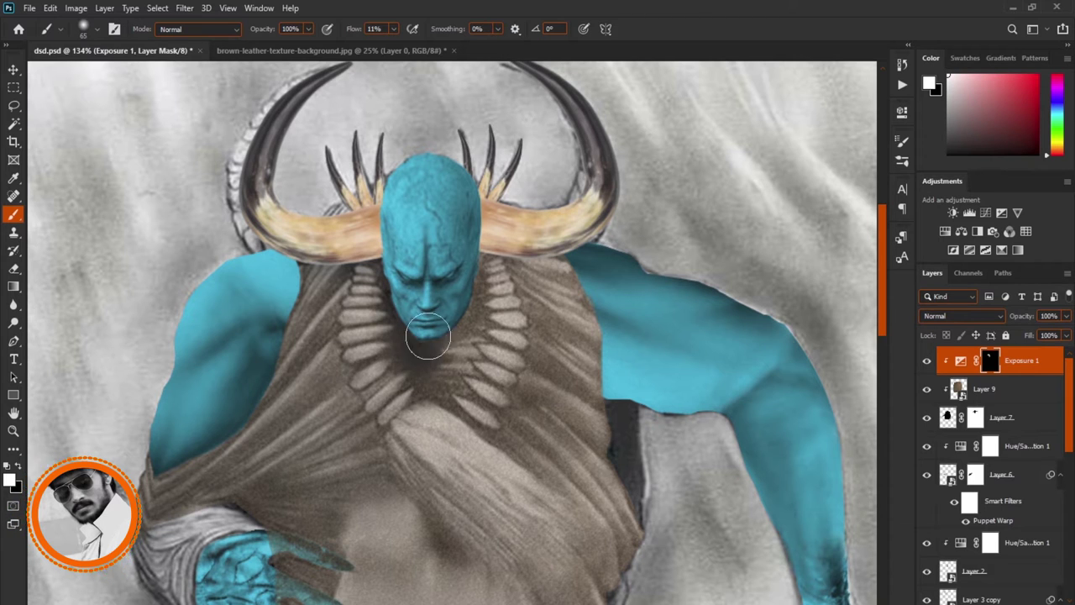
left_click_drag(456, 294, 445, 340)
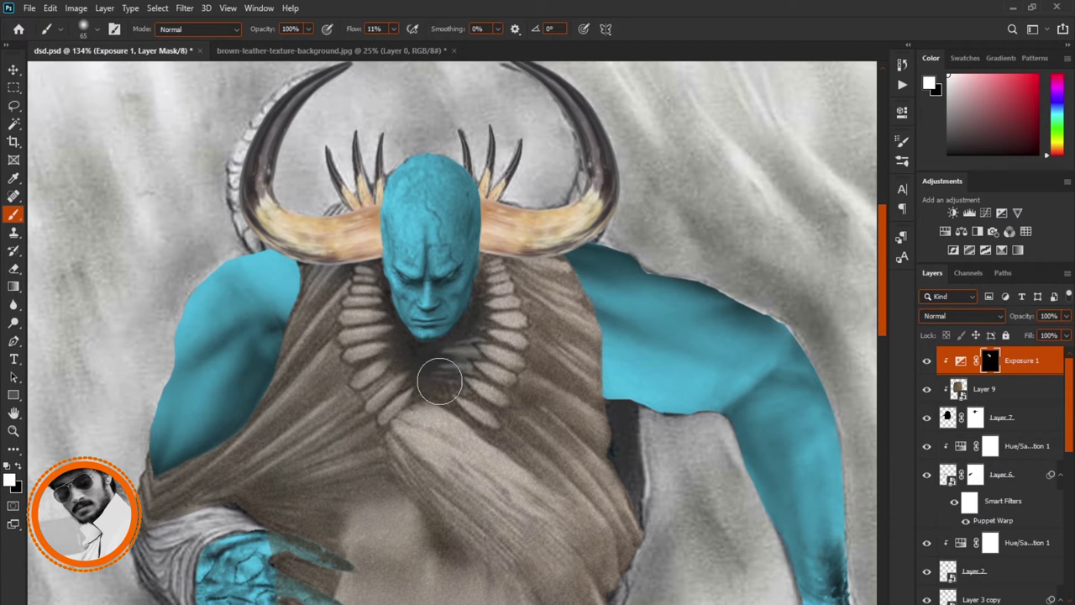
mouse_move(432, 227)
left_mouse_down()
mouse_move(563, 227)
mouse_move(539, 237)
mouse_move(542, 225)
mouse_move(490, 206)
mouse_move(470, 229)
mouse_move(576, 233)
mouse_move(437, 220)
mouse_move(353, 239)
mouse_move(305, 233)
mouse_move(288, 264)
mouse_move(418, 230)
mouse_move(447, 250)
mouse_move(575, 258)
mouse_move(501, 259)
mouse_move(621, 239)
mouse_move(398, 235)
left_mouse_up()
Step: Lower Layer 7 opacity to 52%, then target the Exposure 1 mask with white as foreground
left_click(1008, 418)
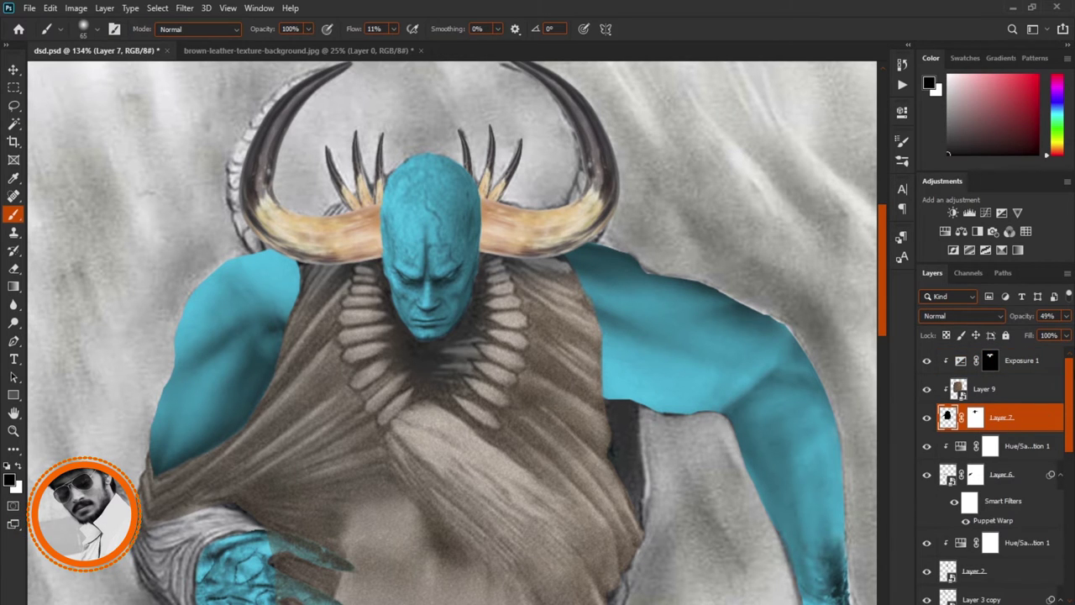
left_click_drag(1069, 320, 1022, 333)
left_click(977, 358)
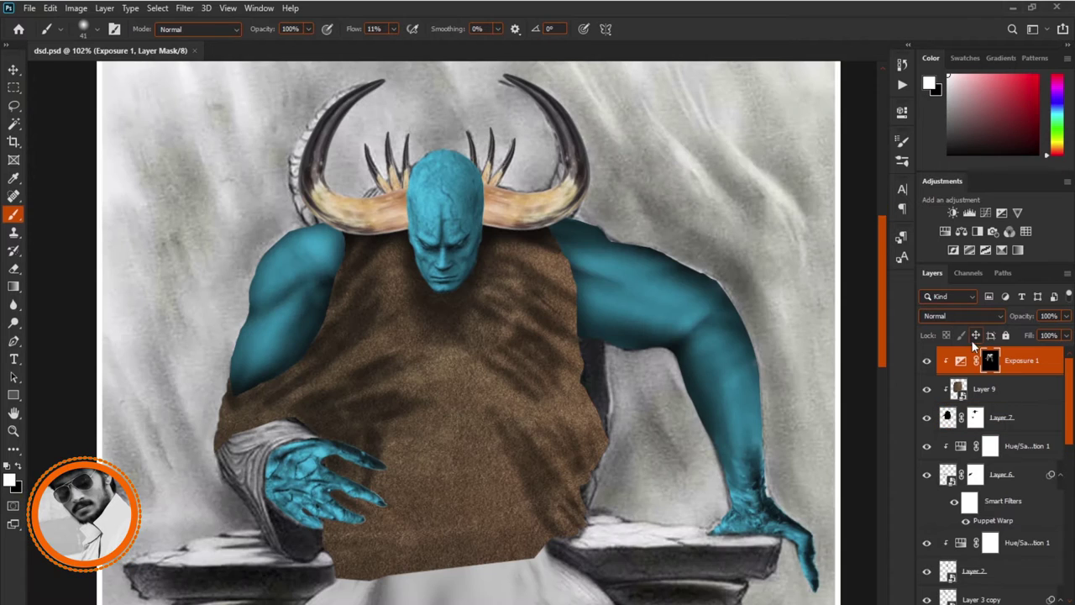
left_click(1001, 418)
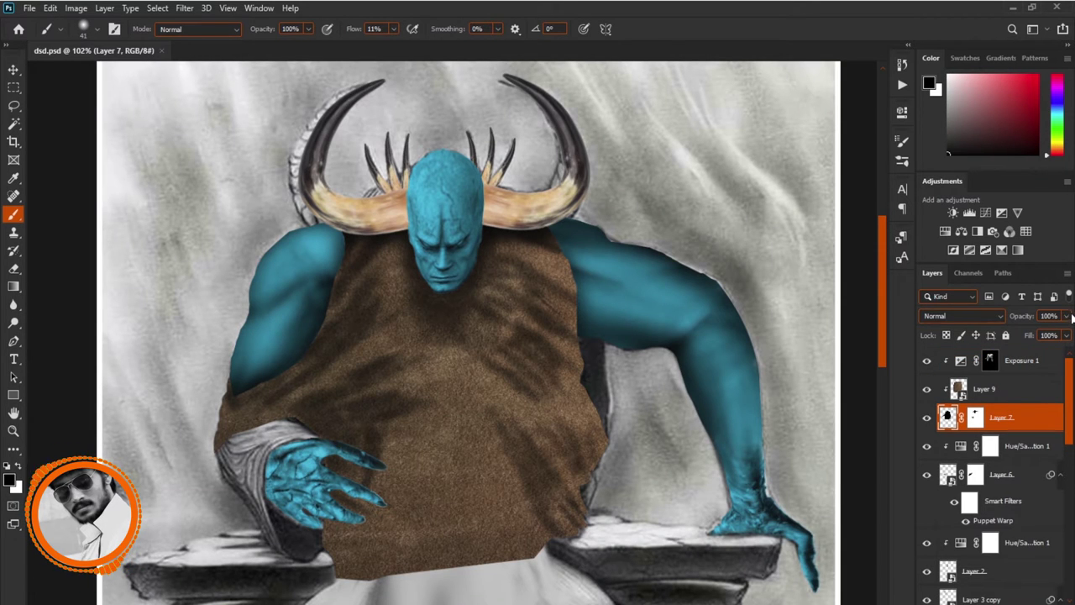
left_click_drag(1066, 316, 1038, 337)
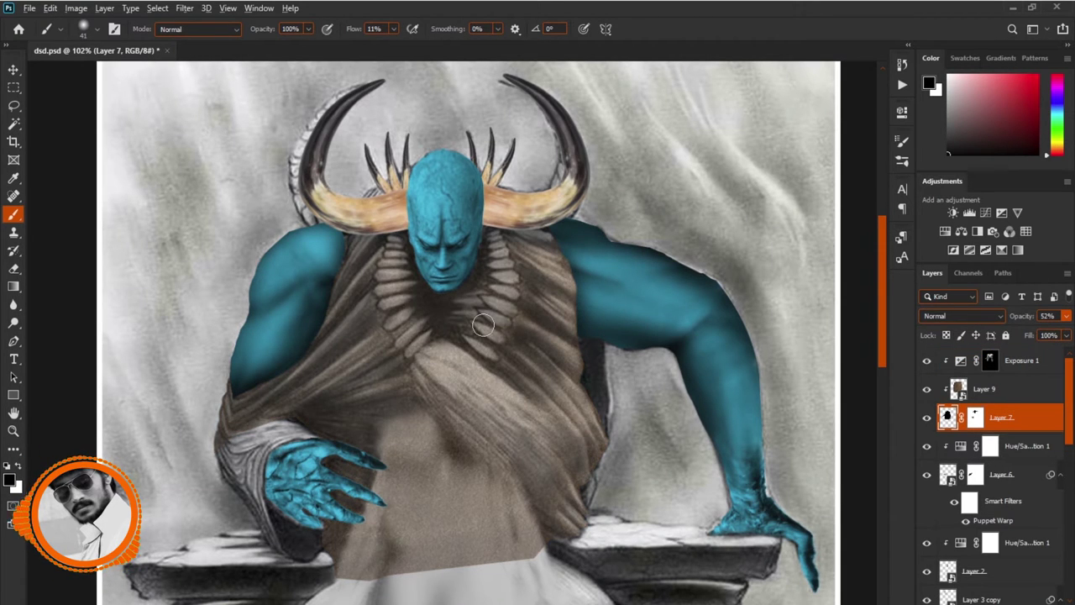
scroll(483, 325, "up", 5)
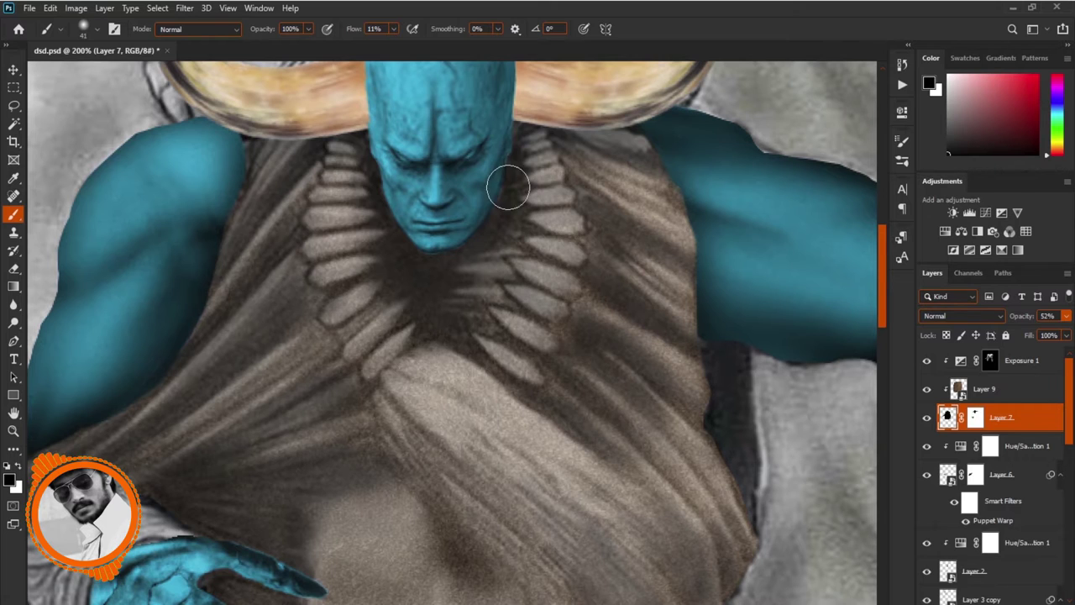
left_click(1025, 363)
key("x")
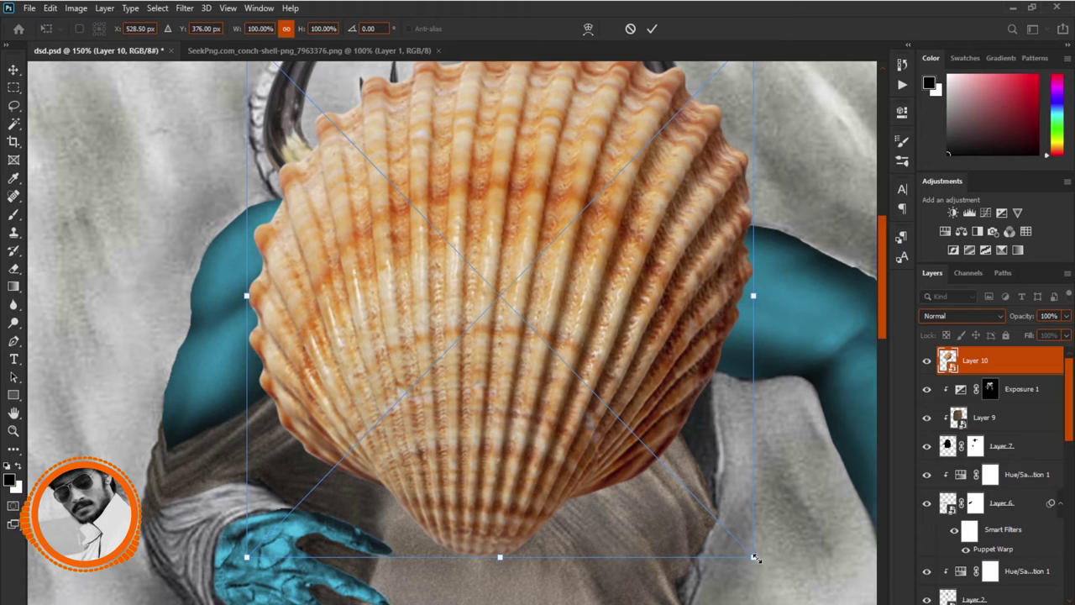
Step: Shrink the scallop shell to about 13%, rotate it about 117°, and place it on the chest
left_click_drag(753, 557, 406, 222)
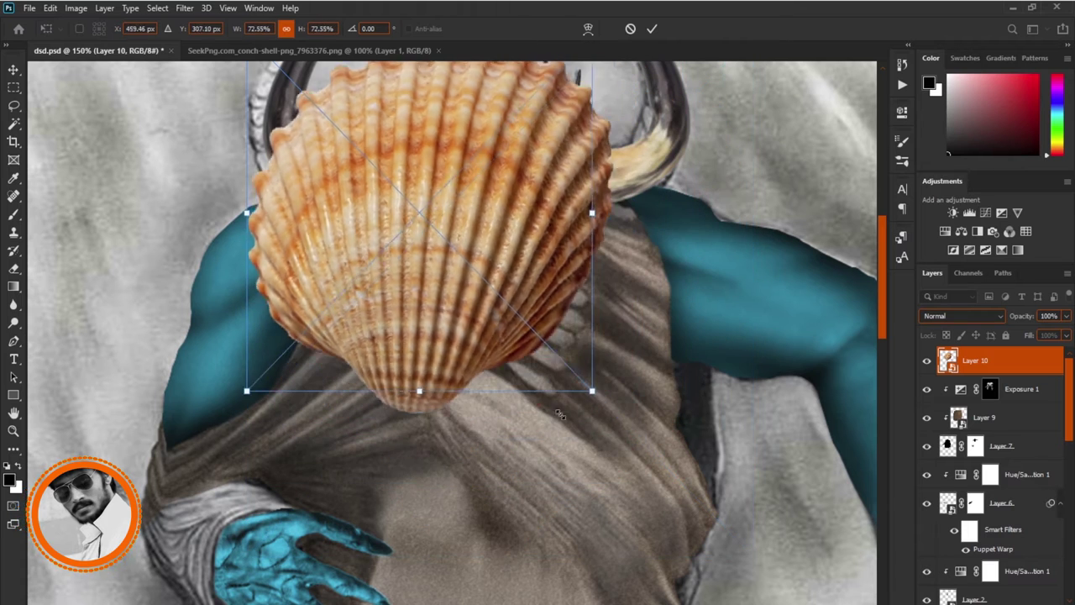
left_click_drag(350, 148, 584, 400)
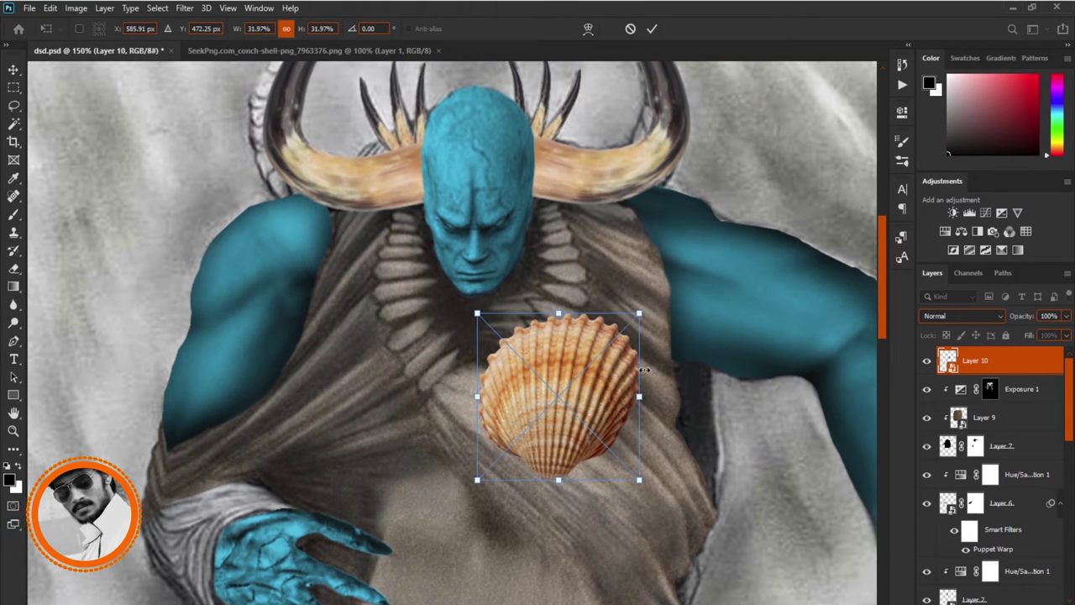
left_click_drag(640, 397, 543, 396)
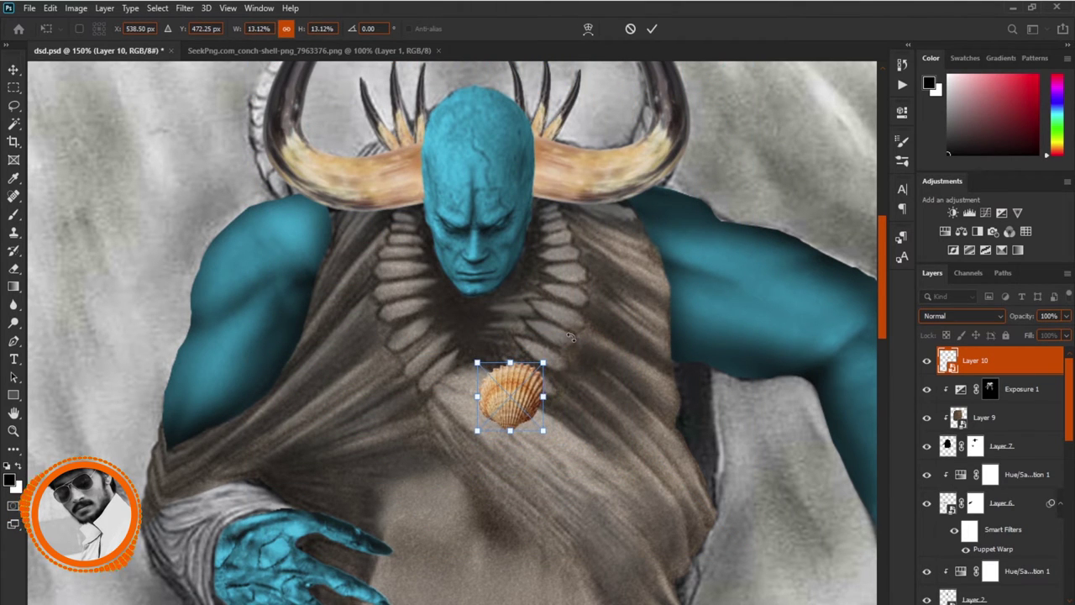
left_click_drag(555, 341, 542, 480)
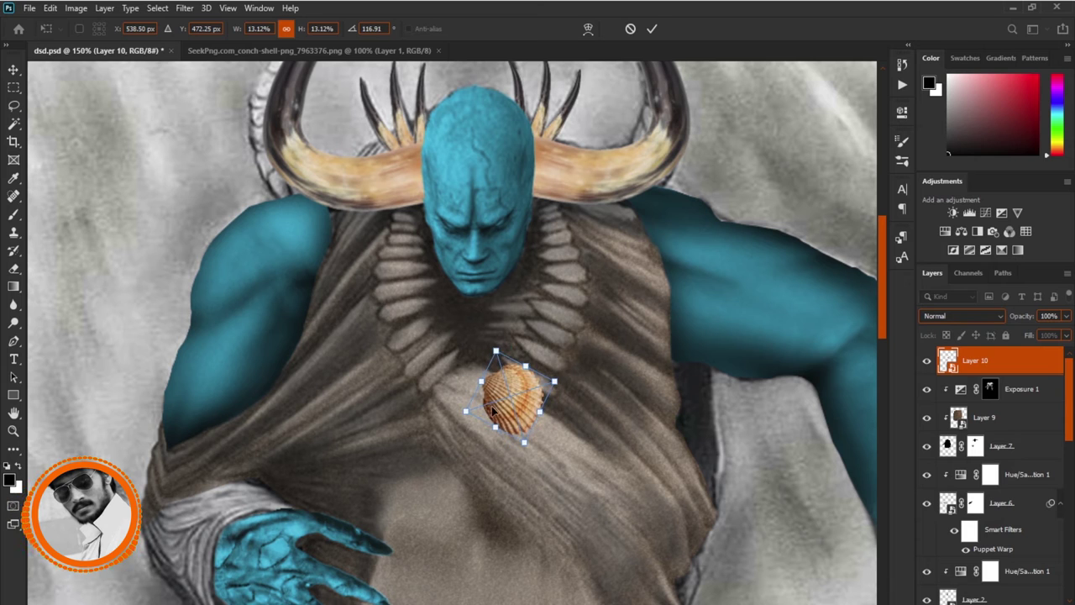
left_click_drag(494, 410, 508, 382)
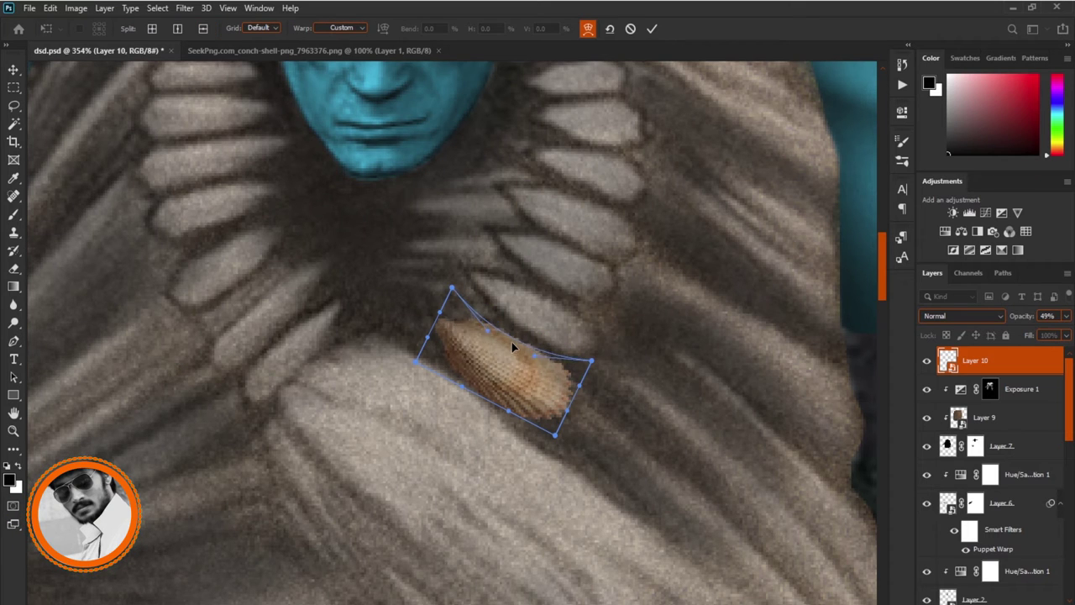
Step: Warp the shell's corners and edges so it bends along the necklace
mouse_move(512, 342)
left_mouse_down()
mouse_move(501, 358)
mouse_move(506, 350)
left_mouse_up()
left_click_drag(592, 364, 580, 379)
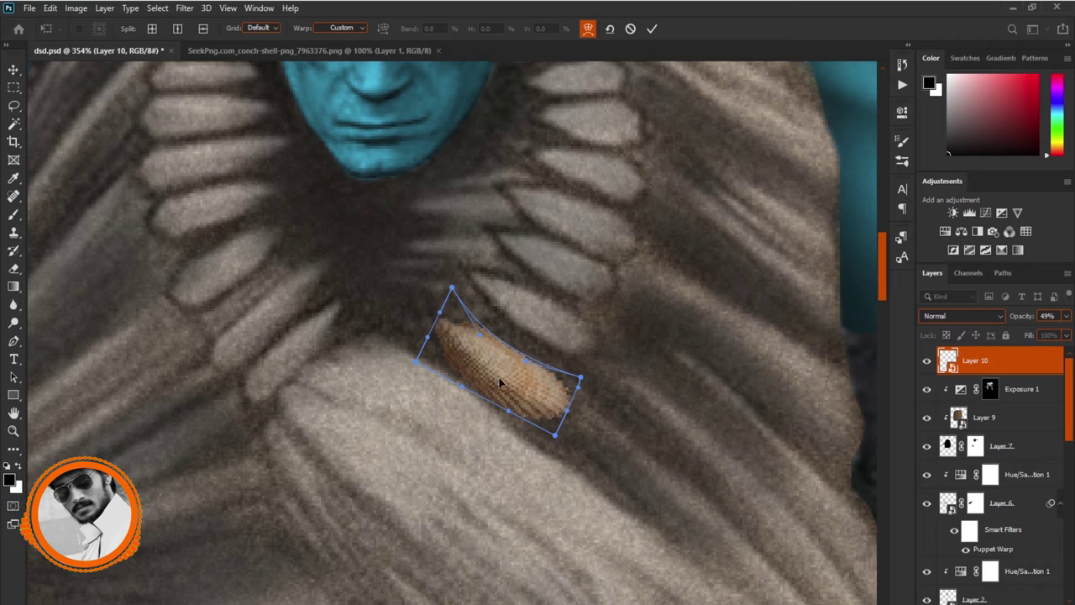
left_click_drag(436, 353, 450, 330)
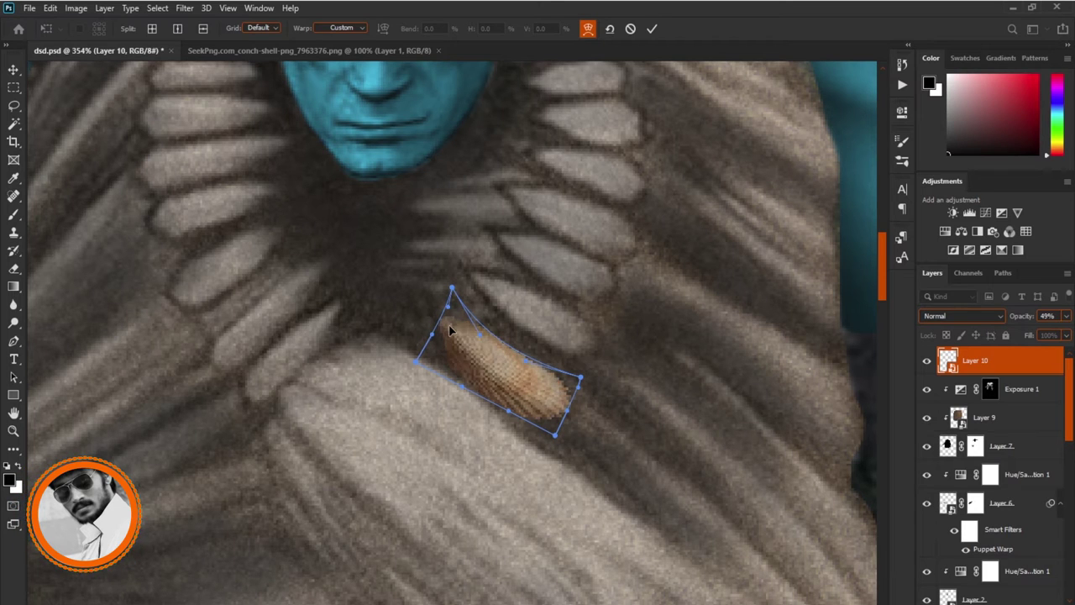
left_click_drag(471, 378, 485, 366)
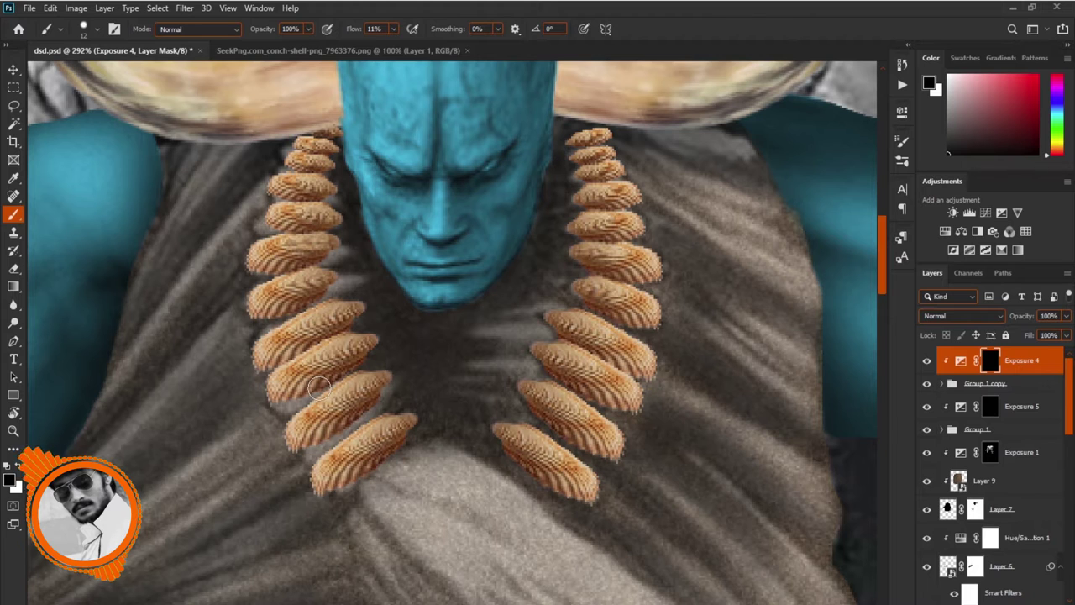
Step: Paint white on the Exposure 4 mask to brighten the lower-left shells
key("x")
left_click(329, 384)
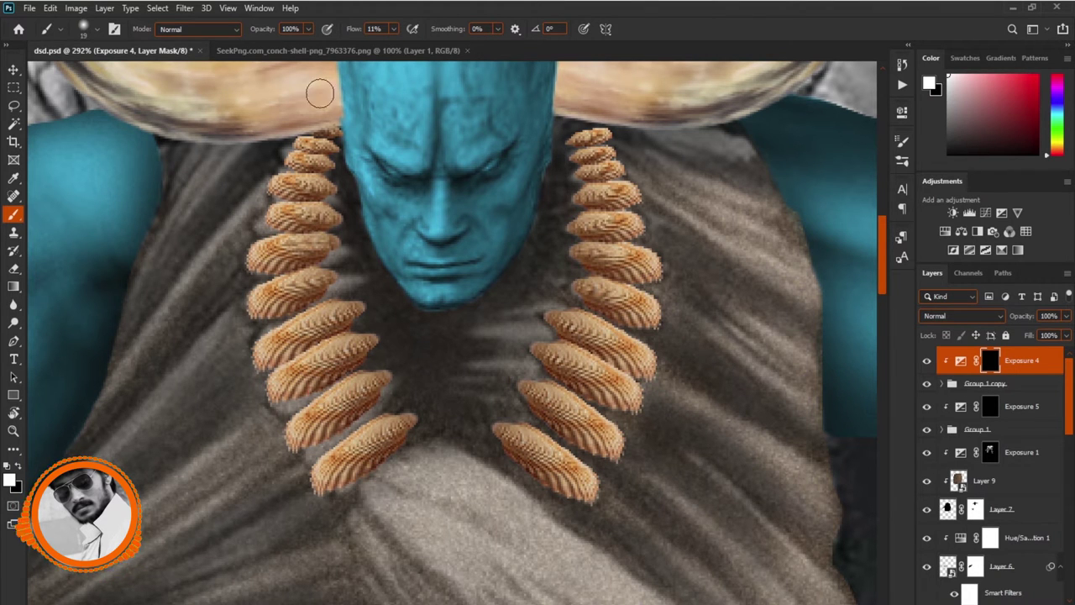
left_click_drag(295, 409, 368, 384)
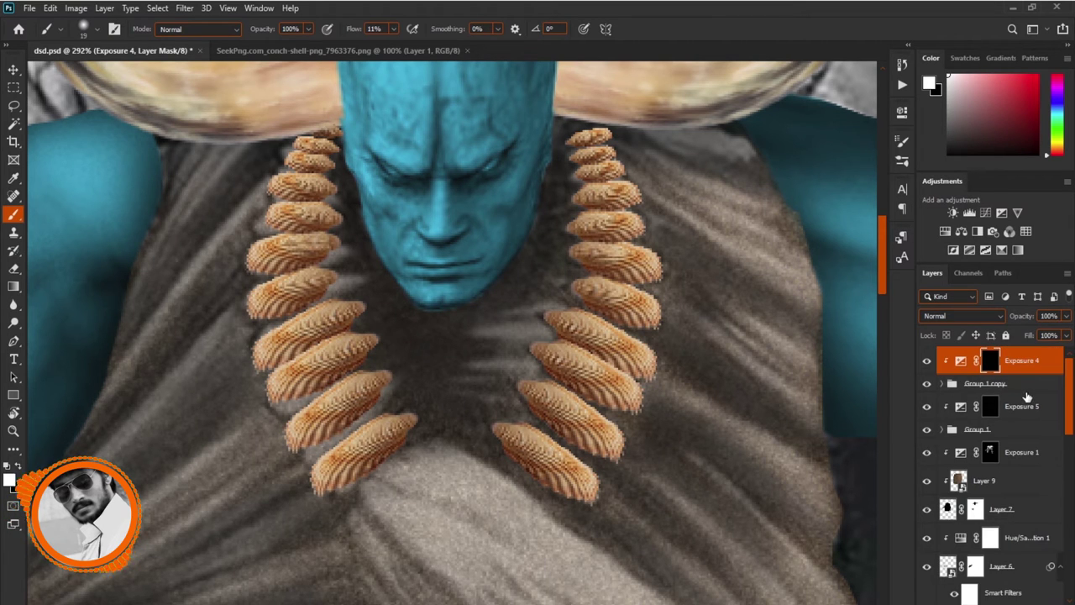
Step: Add a colorized Hue/Saturation layer at Hue 18, Saturation 62 to tint the shells orange-red
left_click(960, 231)
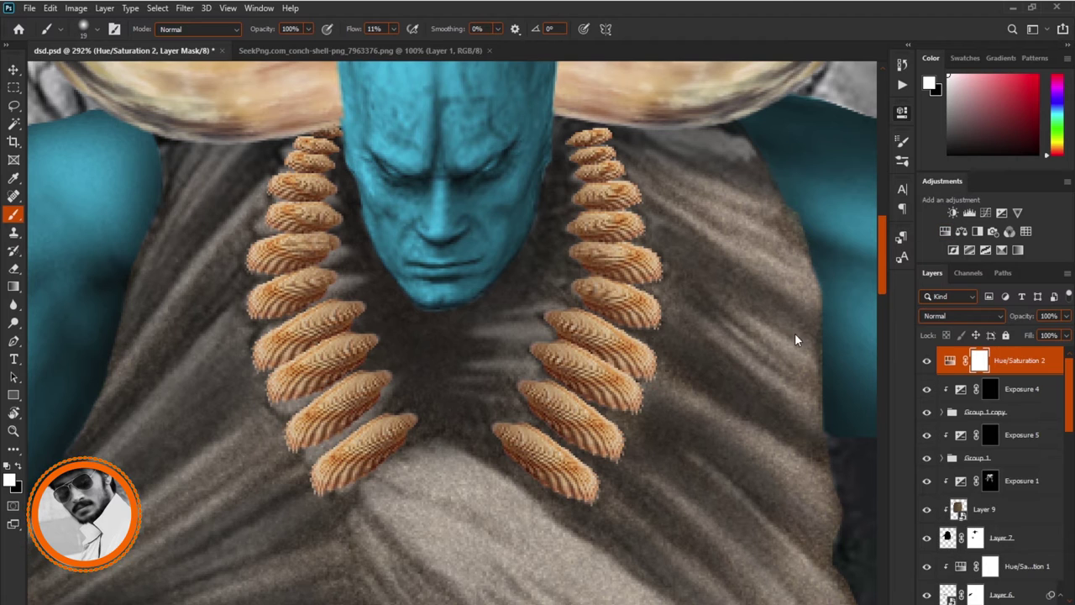
left_click(774, 246)
mouse_move(738, 174)
left_mouse_down()
mouse_move(859, 171)
mouse_move(715, 167)
left_mouse_up()
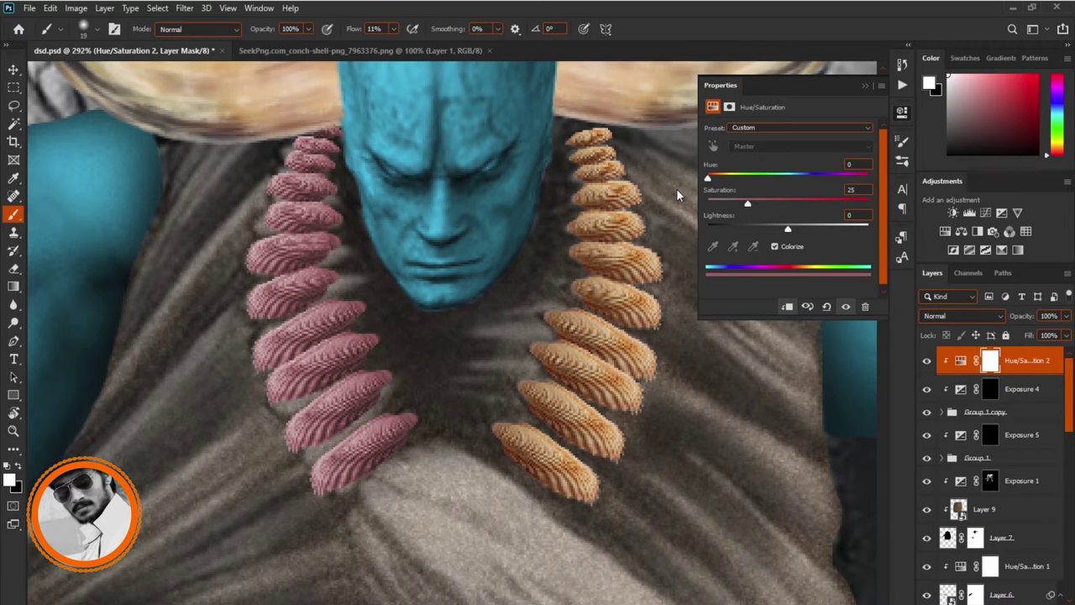
mouse_move(764, 205)
left_mouse_down()
mouse_move(850, 204)
mouse_move(806, 205)
left_mouse_up()
left_click(1007, 358)
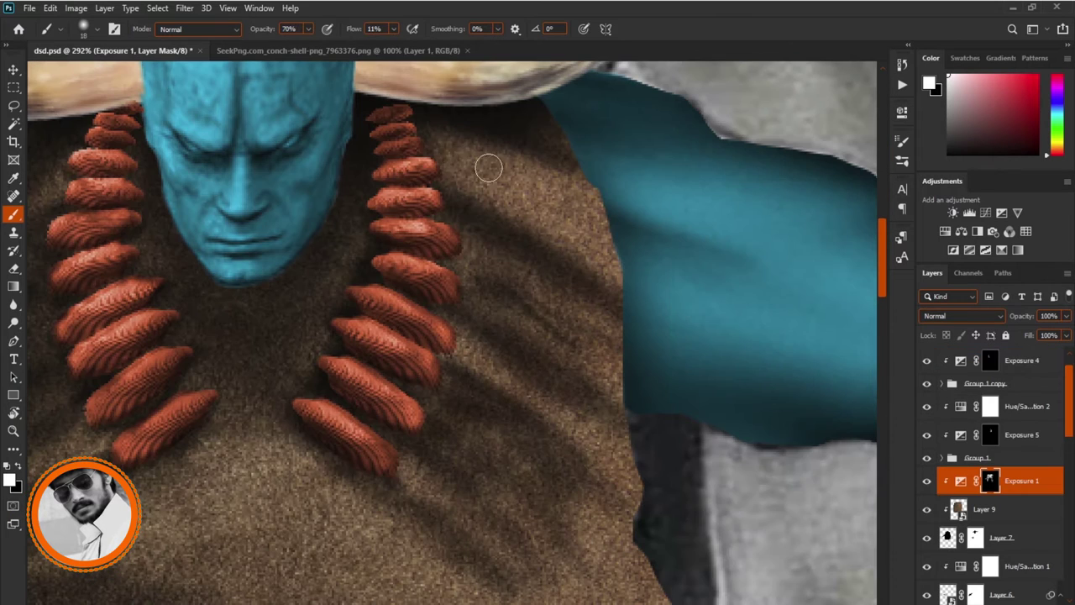
key("bracketleft")
key("bracketleft")
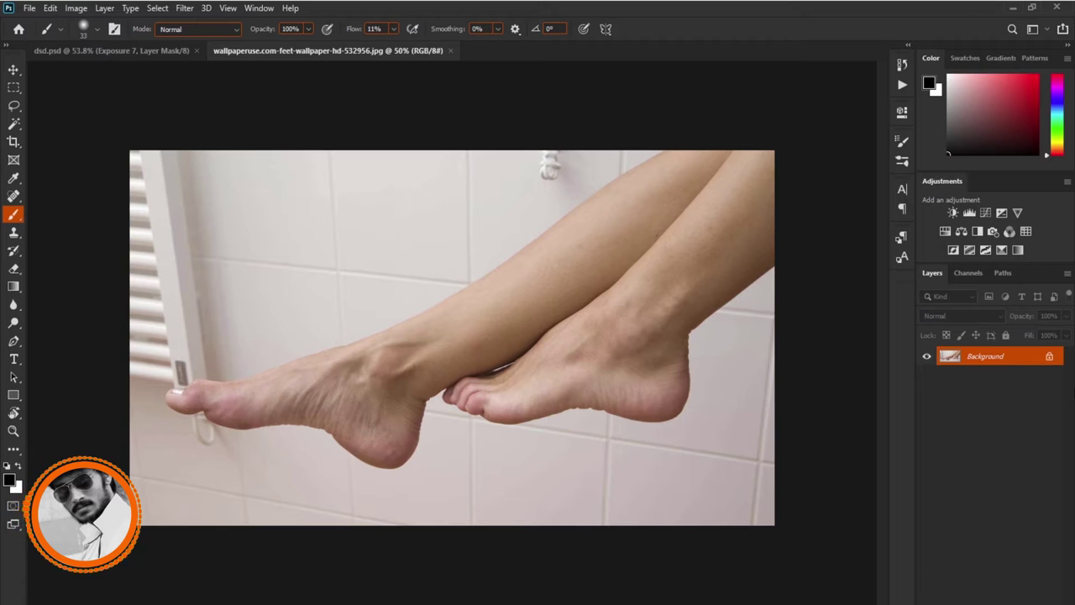
Step: Unlock the feet photo's Background and trace the left foot with the Pen into a selection
left_click(1053, 361)
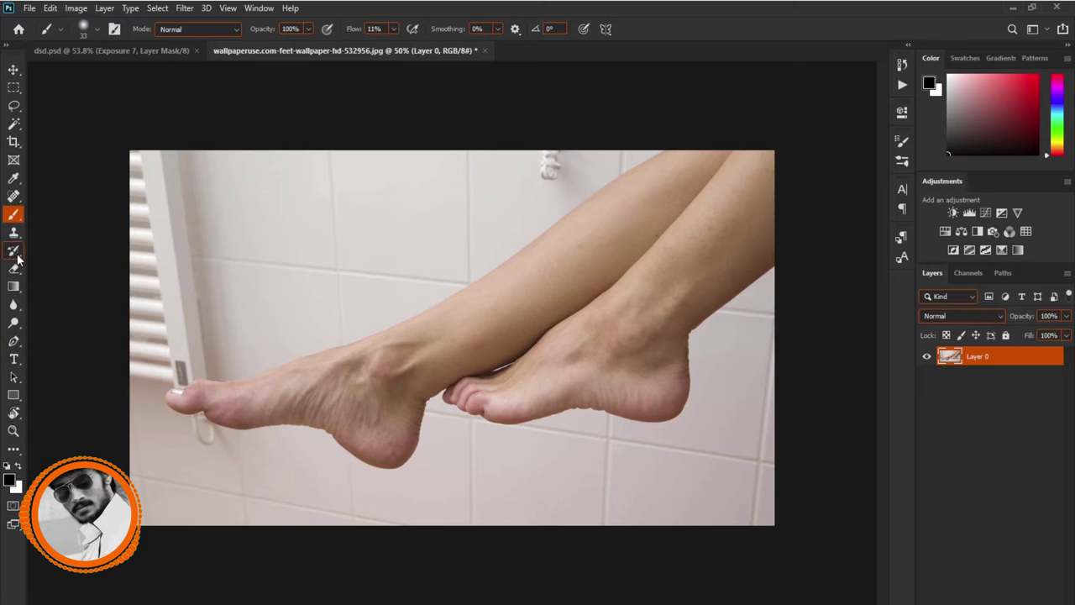
left_click(14, 341)
left_click_drag(88, 385, 169, 341)
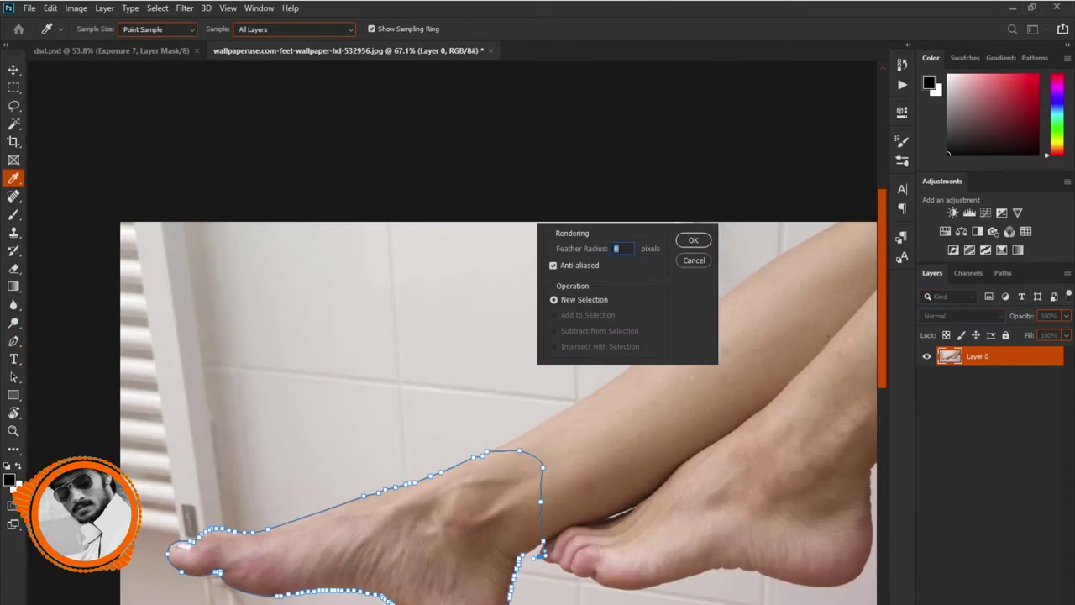
left_click(694, 242)
Step: Copy the cut-out foot and return to the dsd.psd painting
left_click(14, 69)
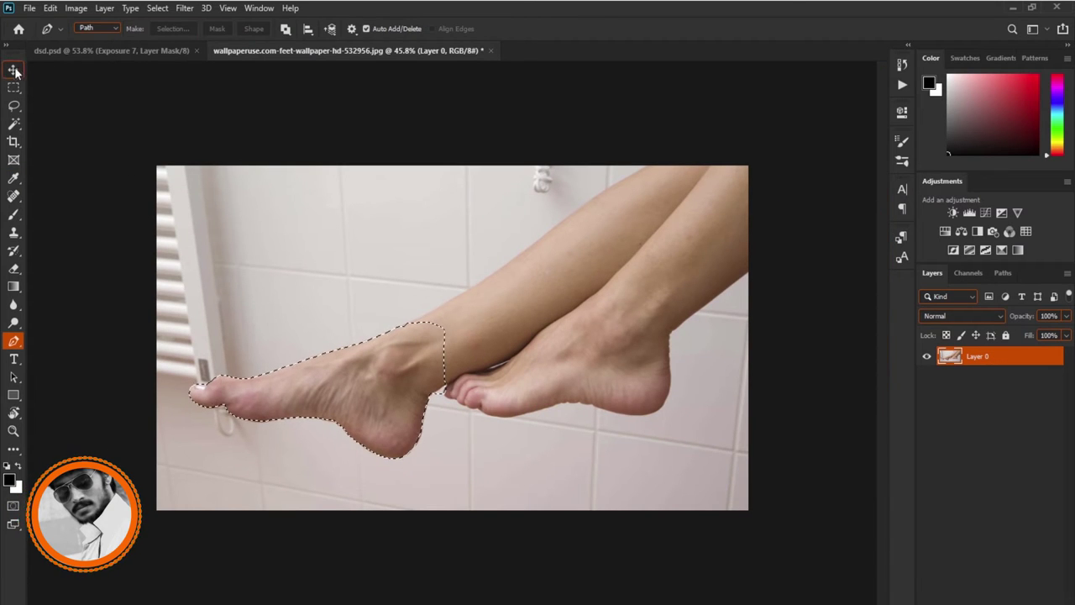
key("ctrl+d")
left_click(147, 47)
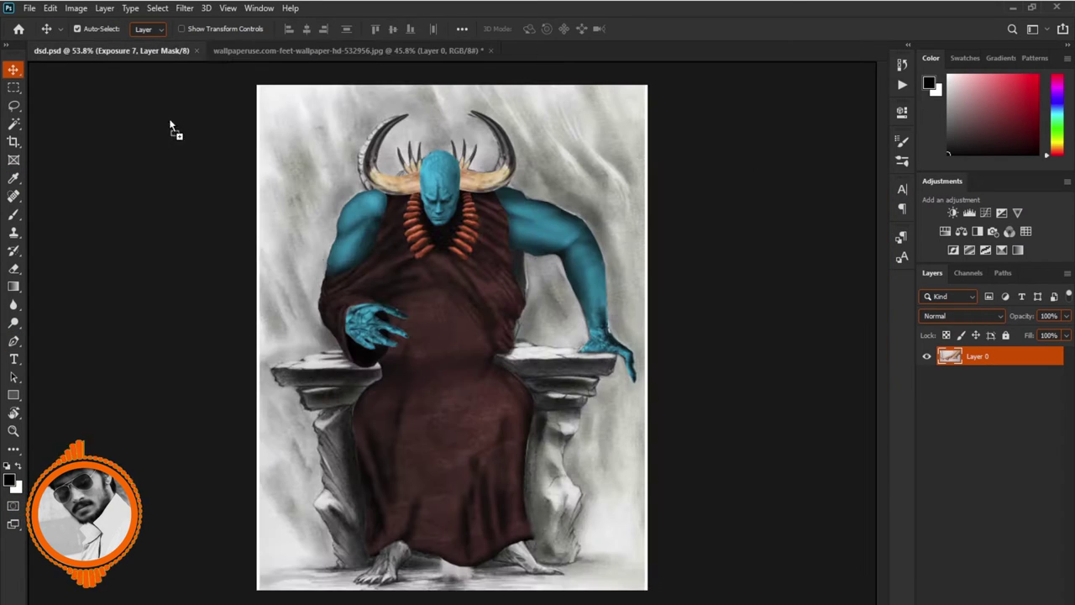
Step: Paste the foot as Layer 15 beneath the dress group, scaled and rotated under the hem
key("ctrl+v")
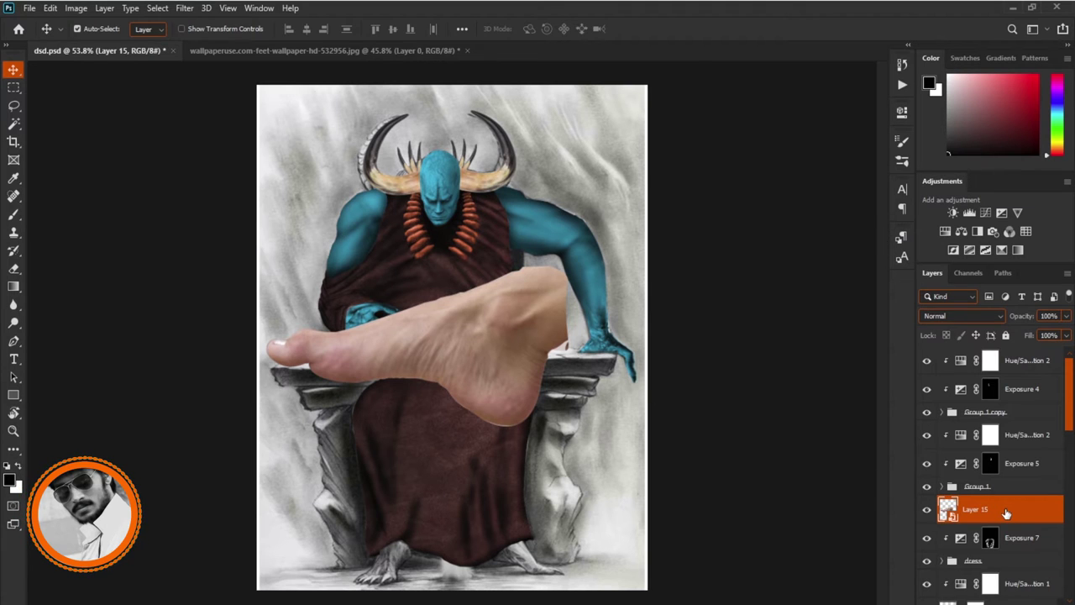
scroll(1006, 514, "down", 1)
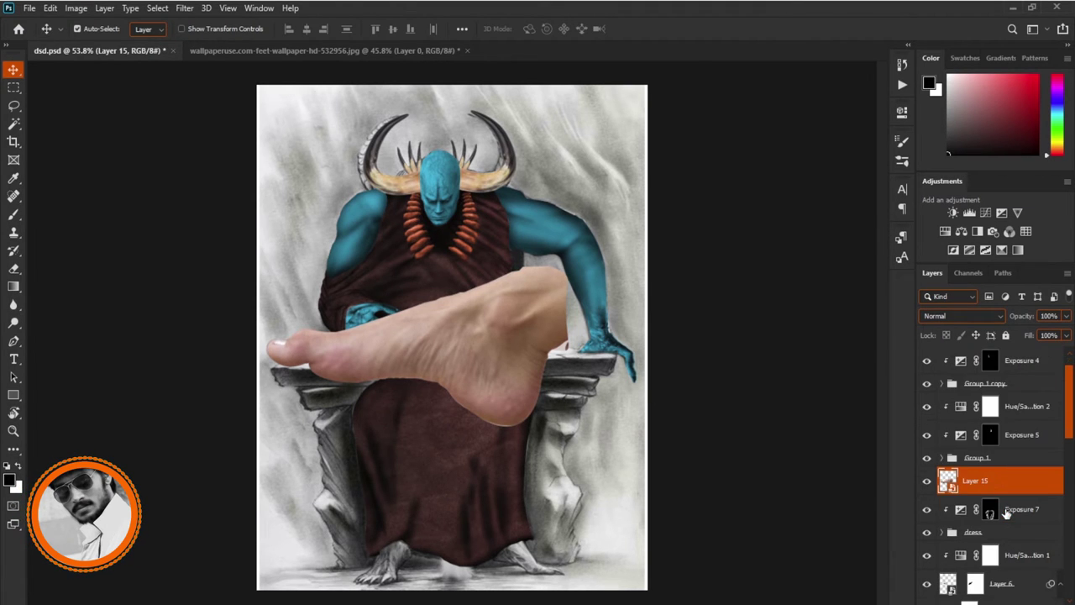
left_click_drag(525, 543, 556, 557)
key("Return")
scroll(561, 557, "up", 5)
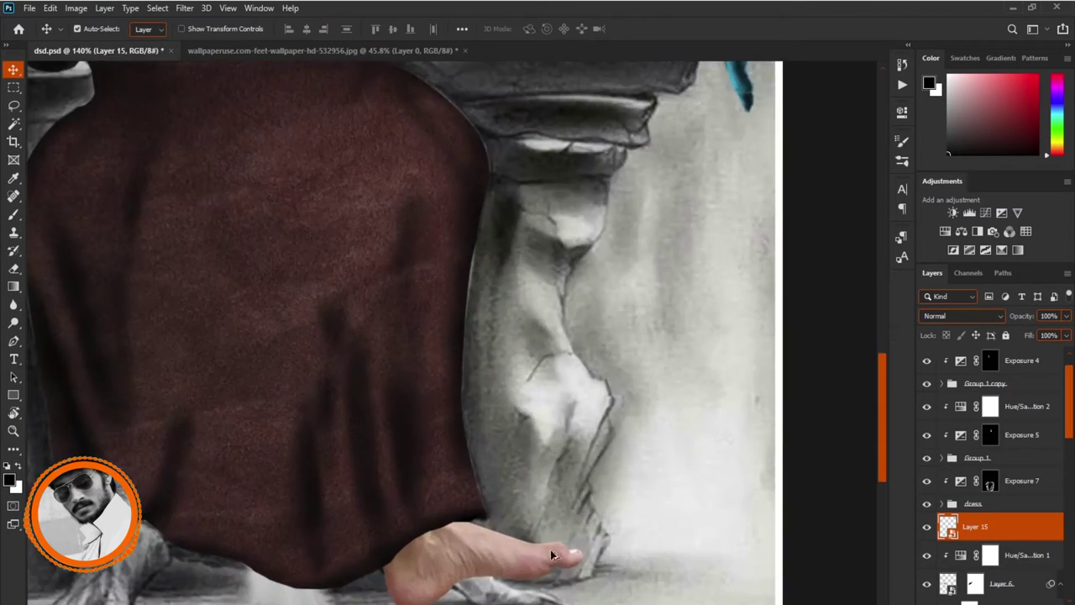
left_click_drag(438, 531, 436, 446)
Step: Warp the foot so its toes and instep follow the robe's hem
key("ctrl+t")
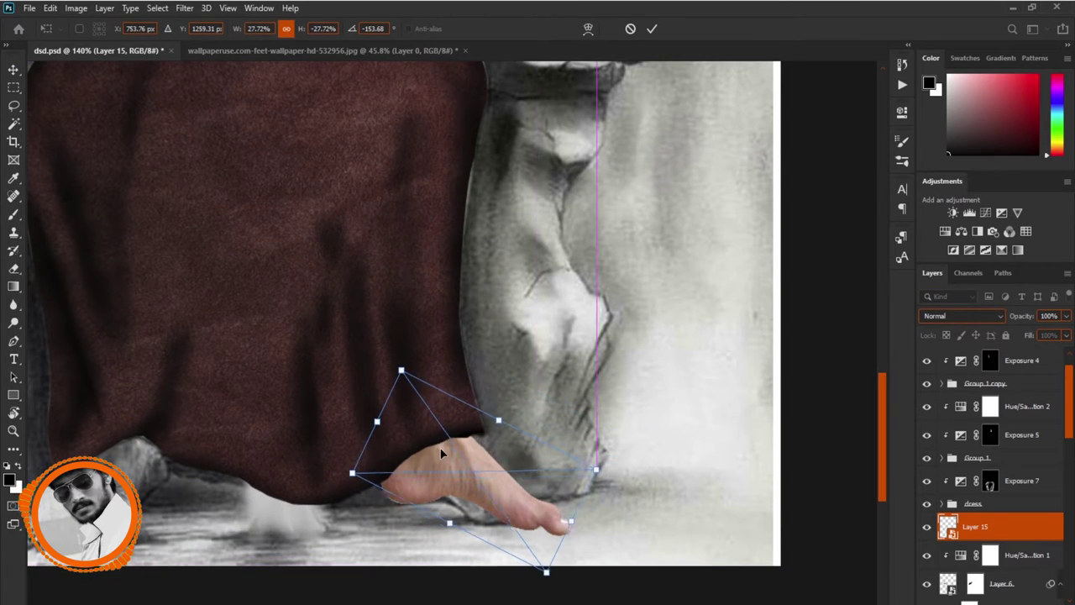
right_click(436, 447)
left_click(483, 474)
mouse_move(482, 474)
left_mouse_down()
mouse_move(437, 451)
mouse_move(399, 490)
left_mouse_up()
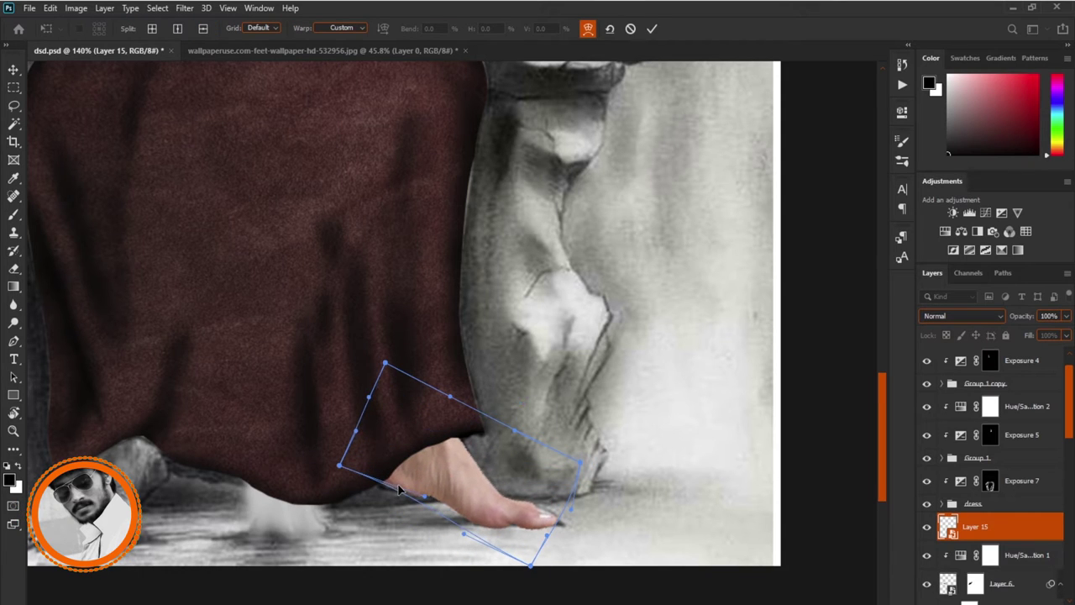
left_click_drag(438, 498, 451, 500)
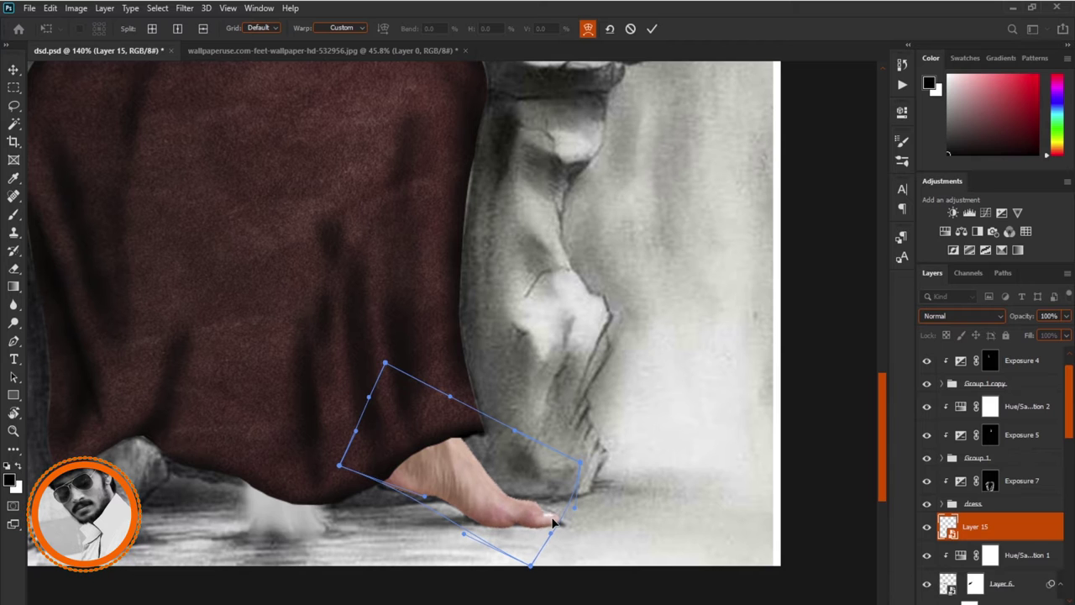
left_click_drag(552, 522, 550, 521)
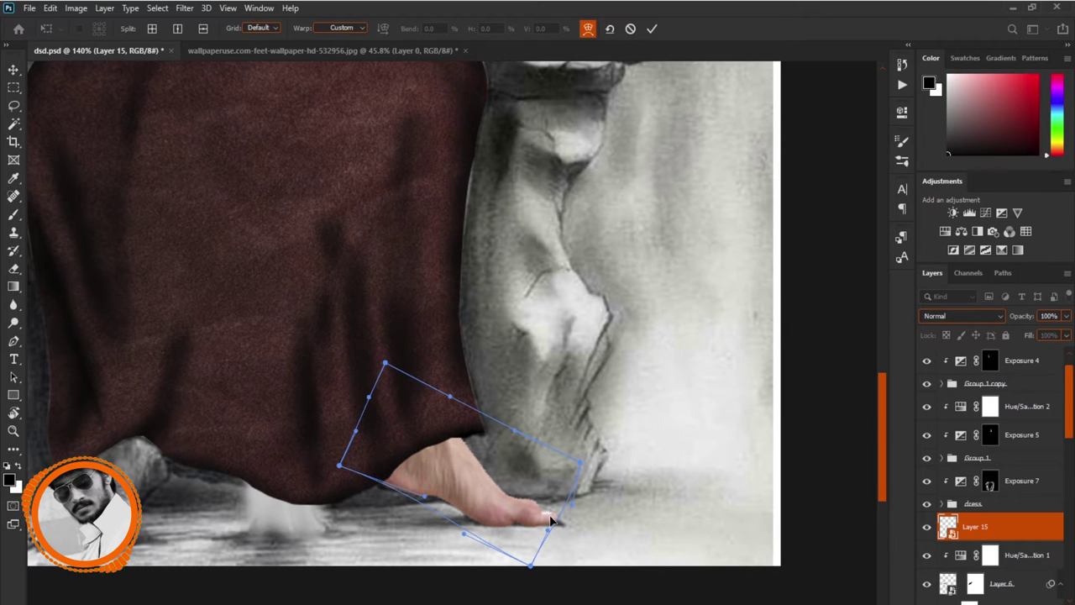
key("Return")
scroll(550, 515, "up", 2)
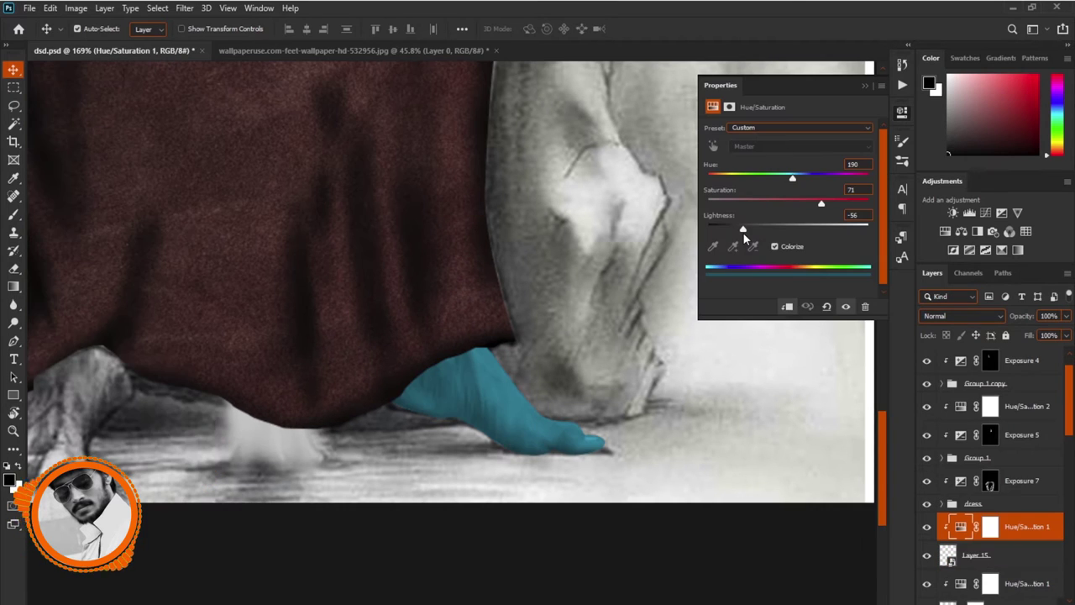
Step: Add a white layer mask to the foot layer, Layer 15
left_click(863, 83)
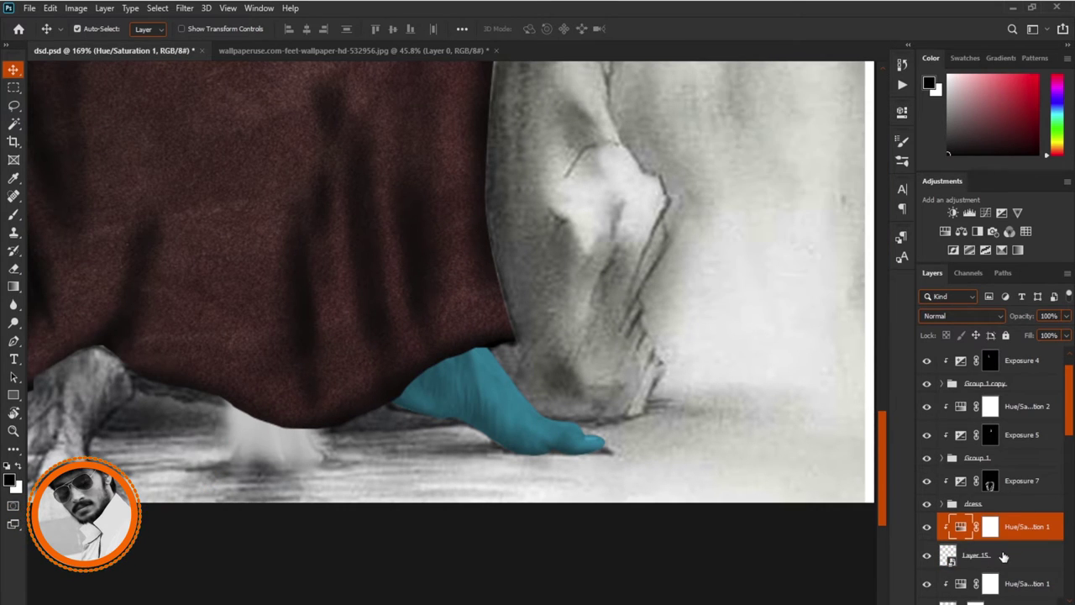
left_click(1005, 554)
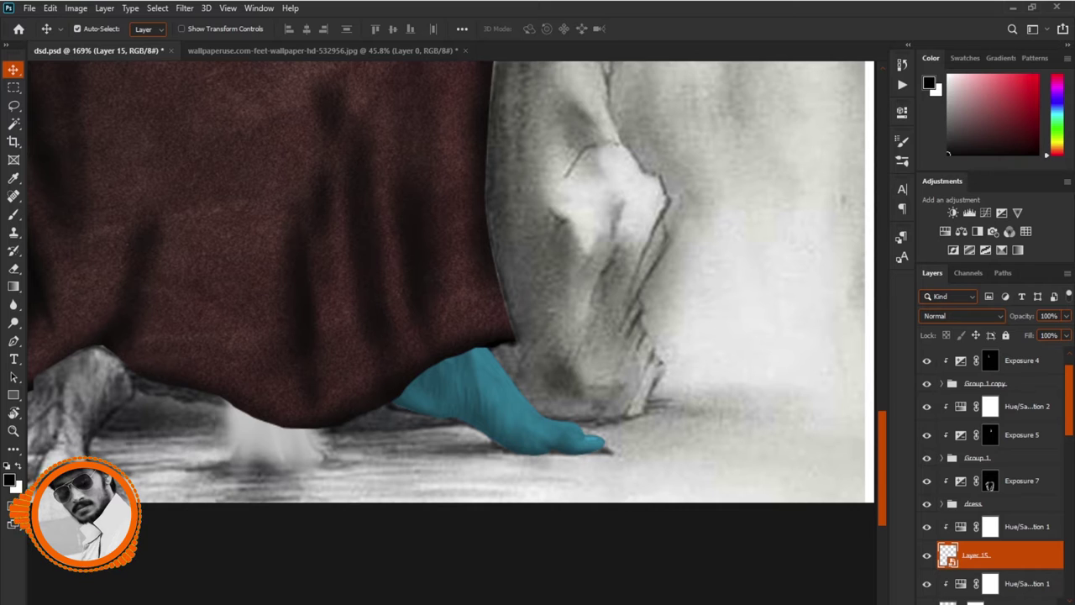
key("ctrl+shift+m")
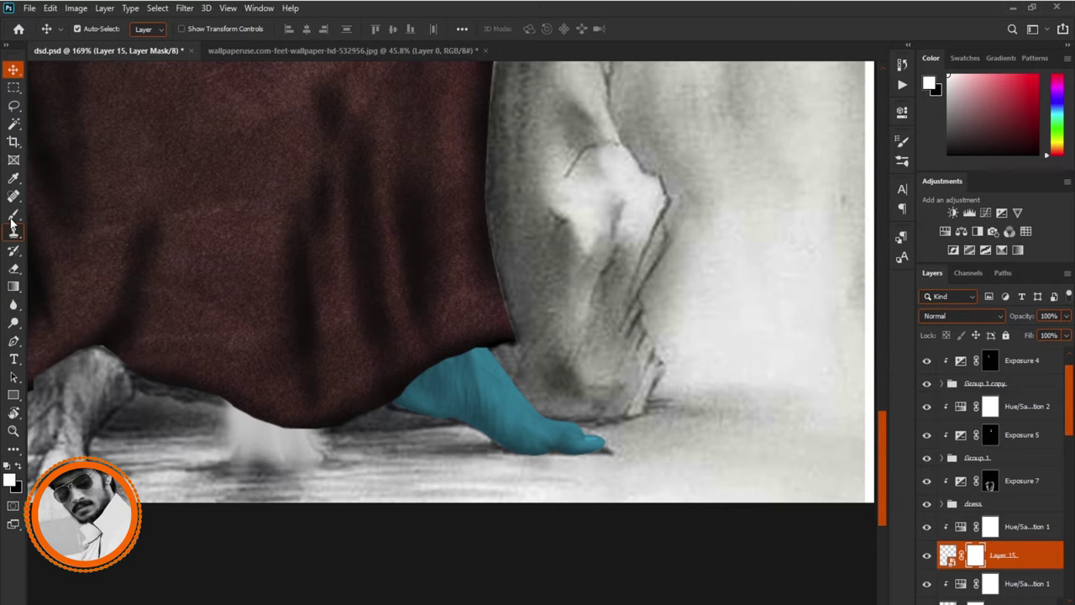
Step: Select the Brush tool and shrink it to size 10
left_click(13, 214)
scroll(508, 394, "up", 2)
left_click(602, 426)
left_click_drag(602, 426, 589, 423)
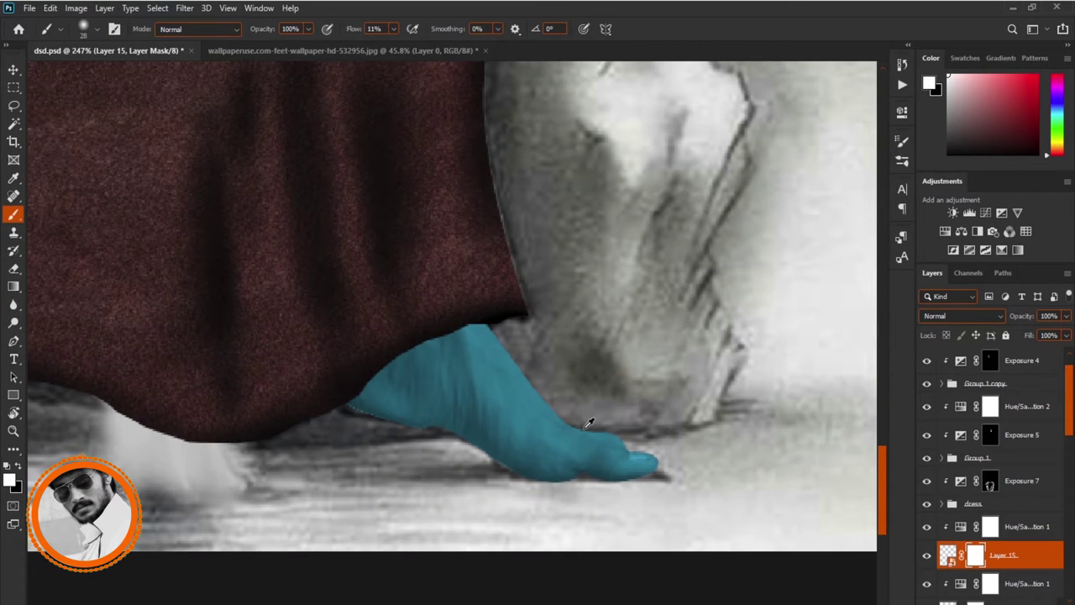
left_click_drag(641, 374, 628, 375)
scroll(625, 446, "up", 1)
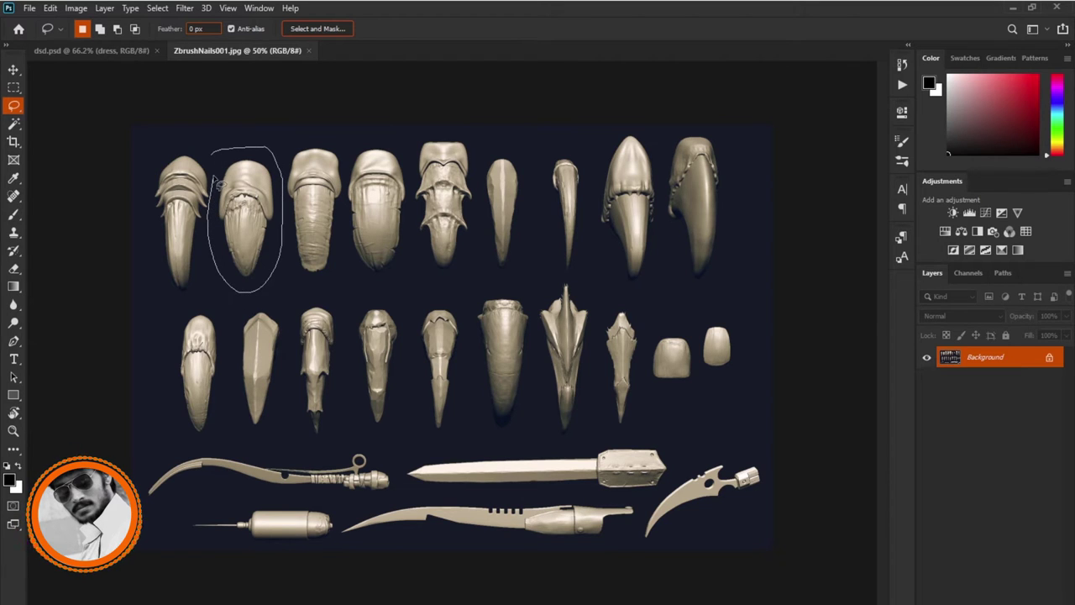
Step: Copy a nail from the reference sheet onto its own layer, darken a toenail tip, then select the Hue/Saturation 1 mask
left_click_drag(218, 166, 216, 161)
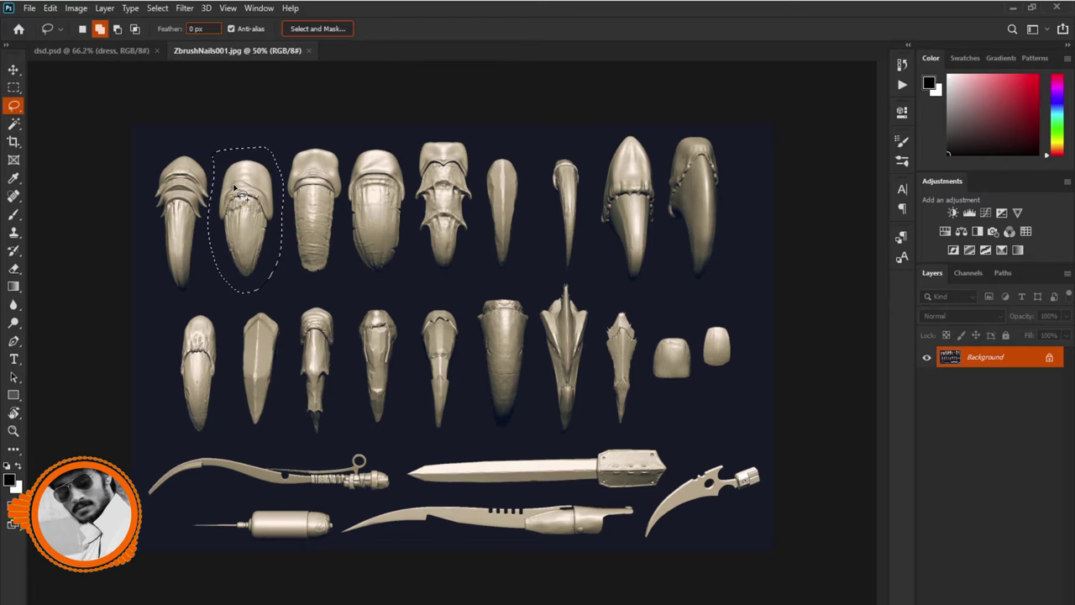
key("j")
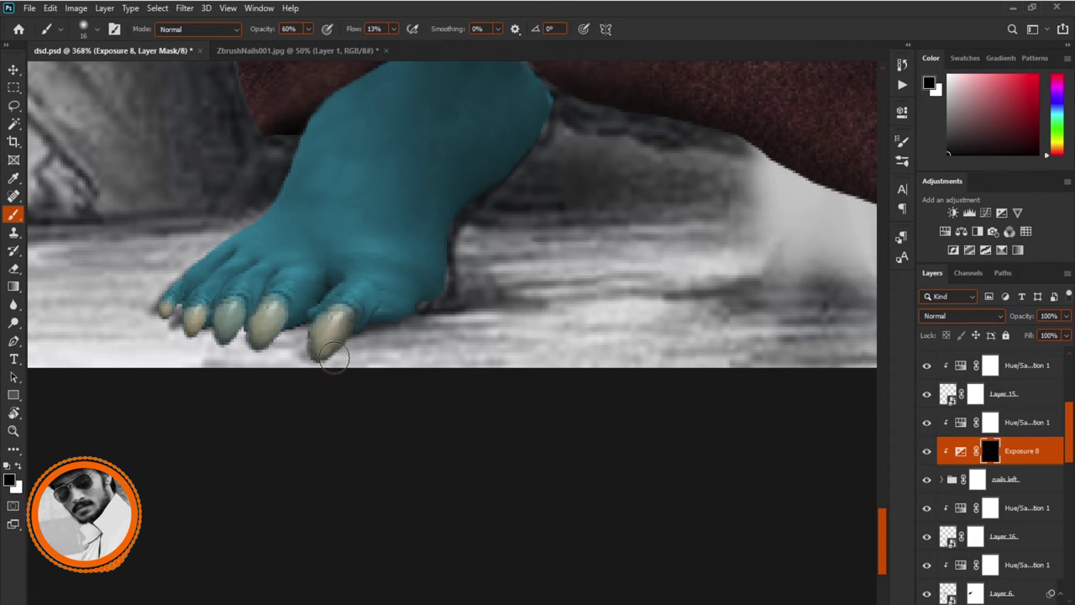
key("x")
mouse_move(343, 317)
left_mouse_down()
mouse_move(329, 339)
mouse_move(274, 350)
mouse_move(252, 337)
left_mouse_up()
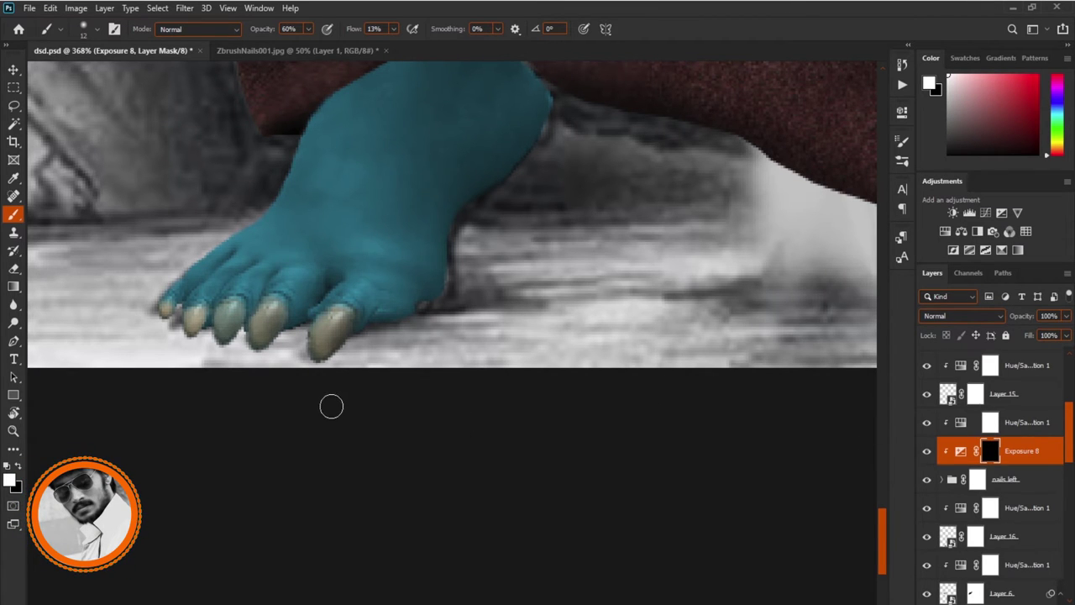
left_click(992, 424)
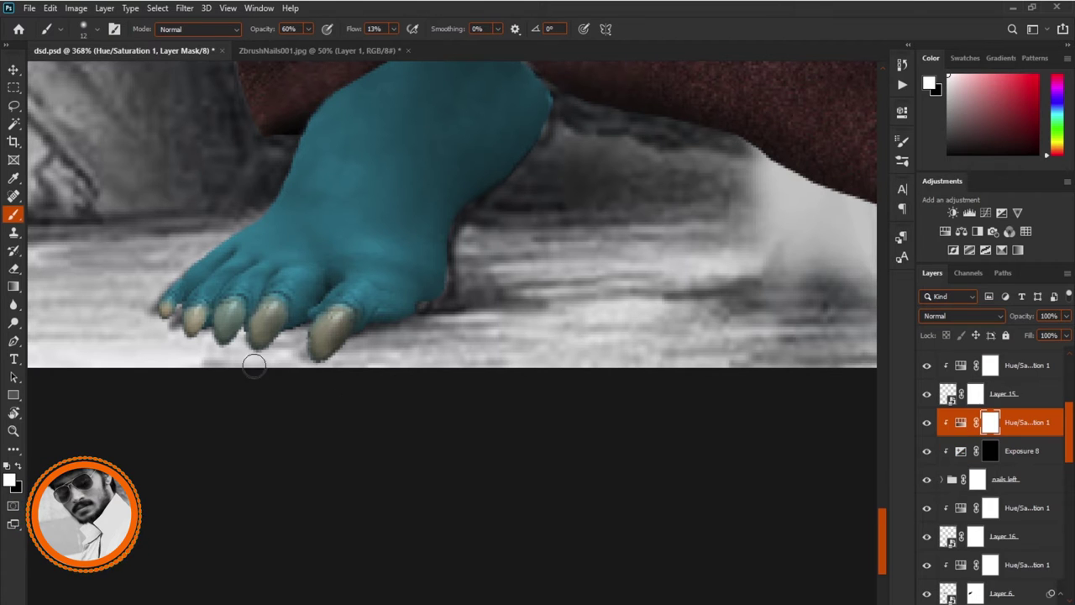
key("x")
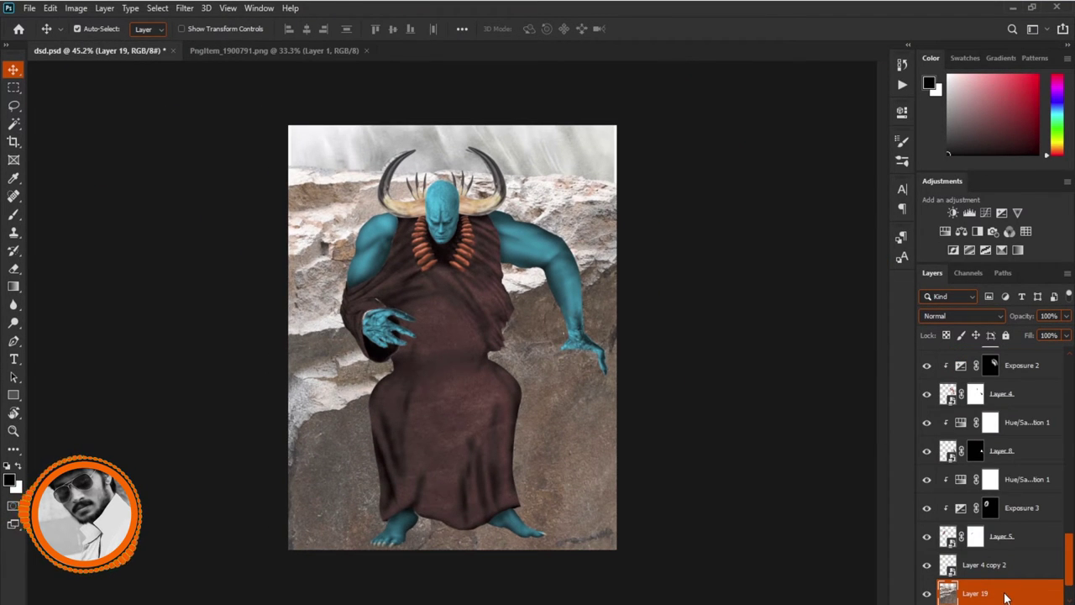
Step: Scale the rock on Layer 19 down to about 47% and place it under the figure's left side
key("ctrl+t")
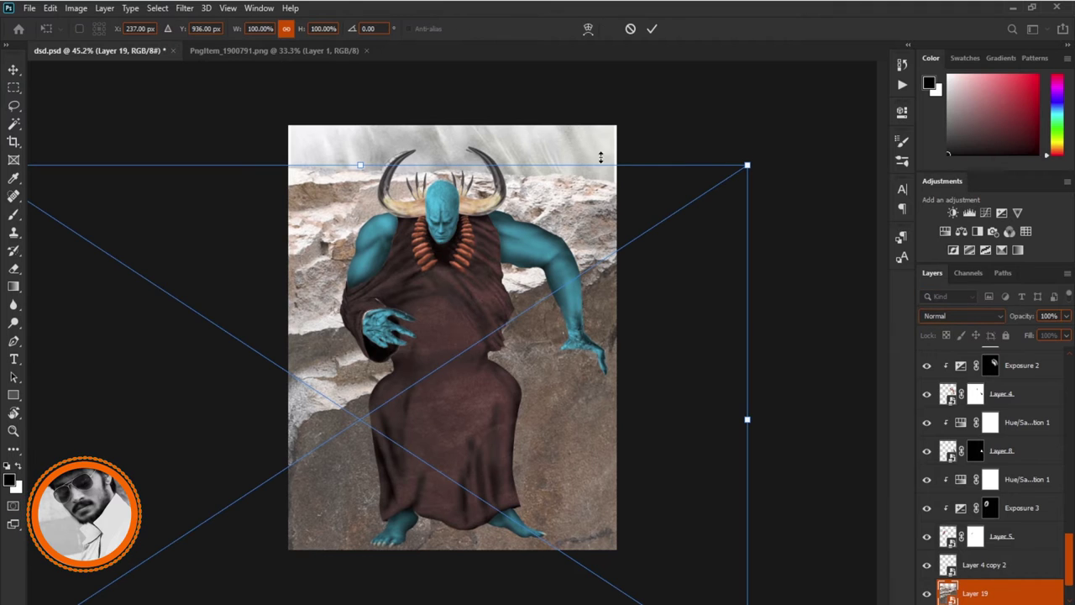
left_click_drag(740, 162, 686, 263)
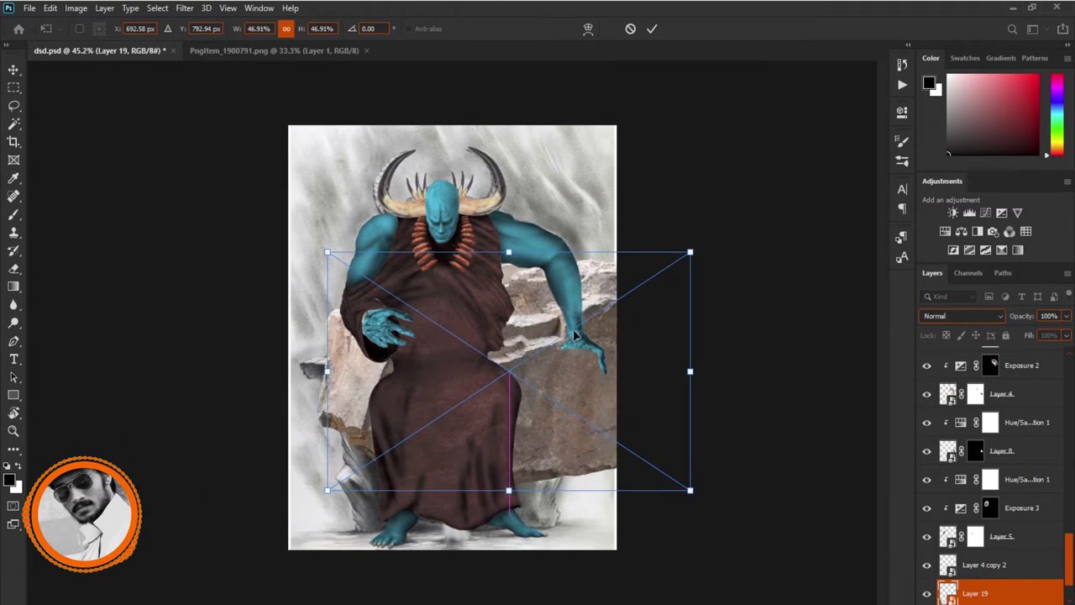
left_click_drag(692, 250, 513, 369)
left_click_drag(395, 420, 269, 452)
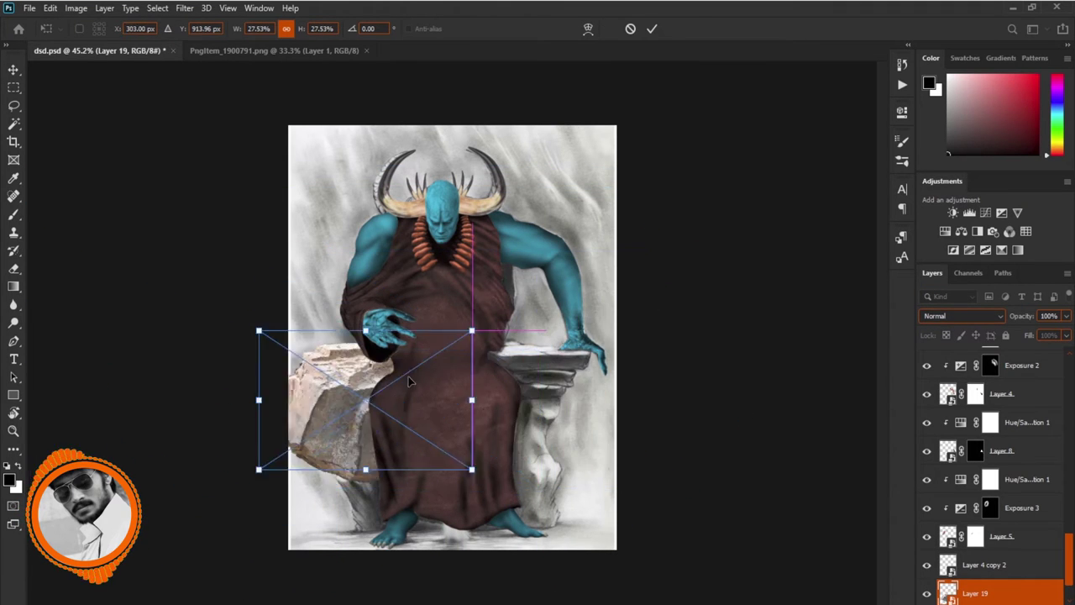
key("Return")
scroll(997, 561, "down", 1)
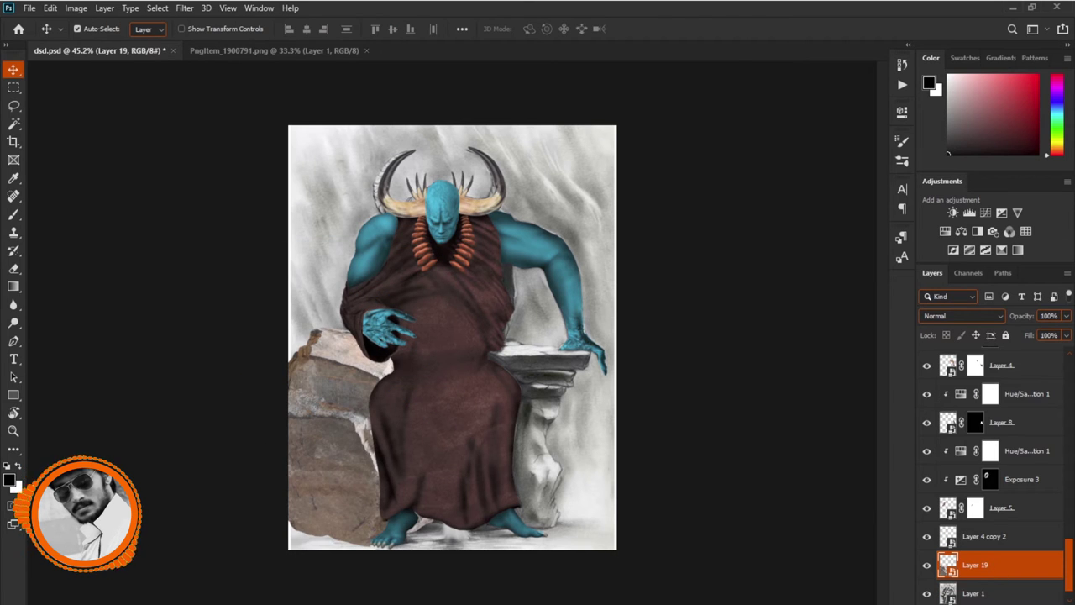
Step: Add a black mask to the rock layer and set the brush to 100% flow, size 9
left_click(975, 602, "alt")
left_click(13, 215)
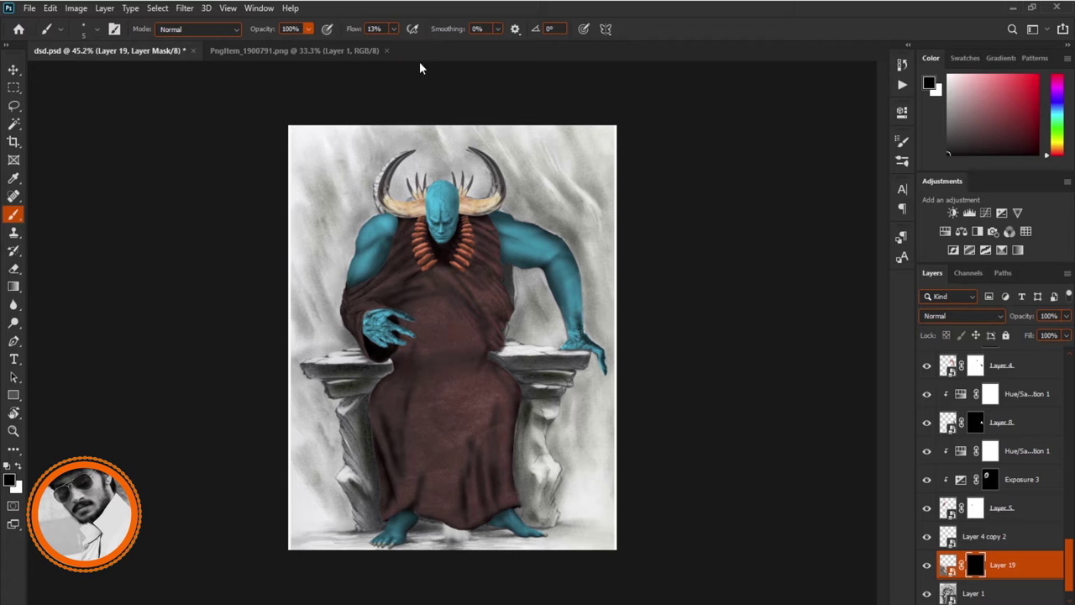
key("shift+0")
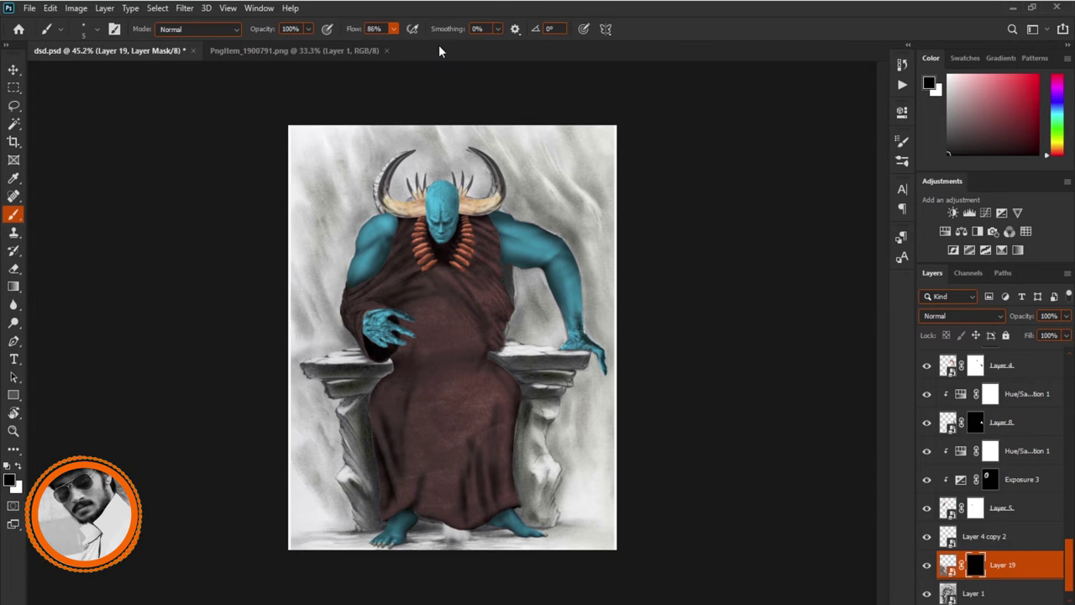
scroll(336, 407, "up", 5)
scroll(334, 413, "up", 3)
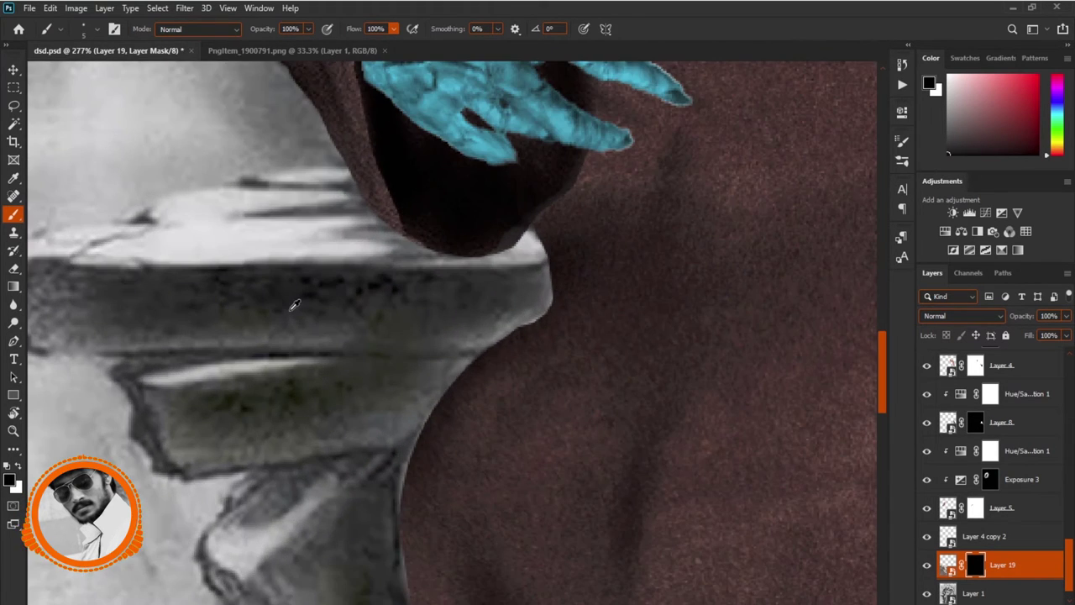
scroll(189, 314, "up", 2)
left_click_drag(180, 338, 193, 329)
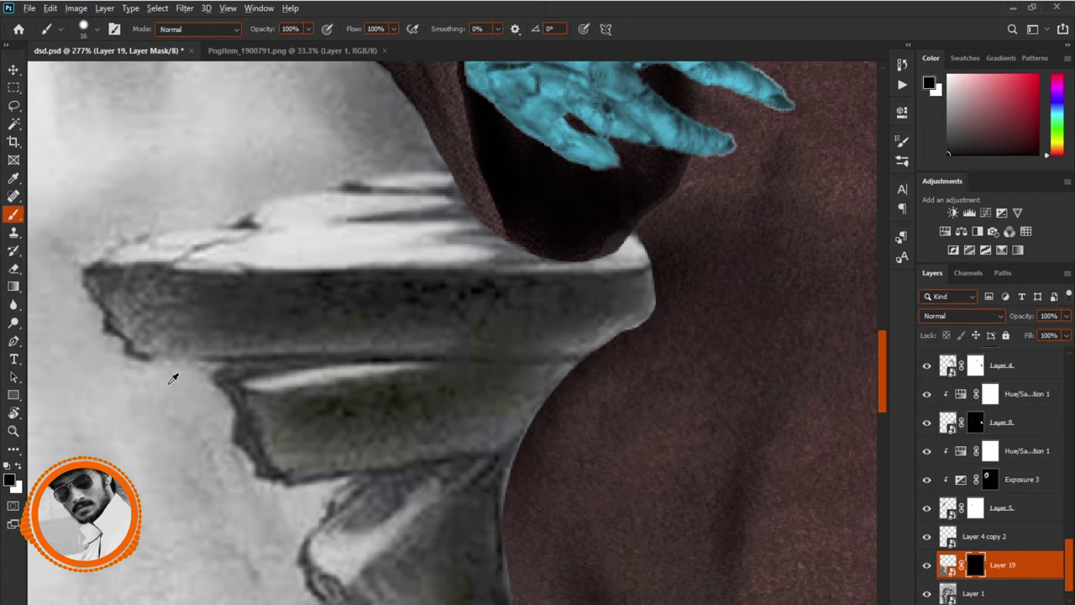
left_click_drag(180, 307, 147, 332)
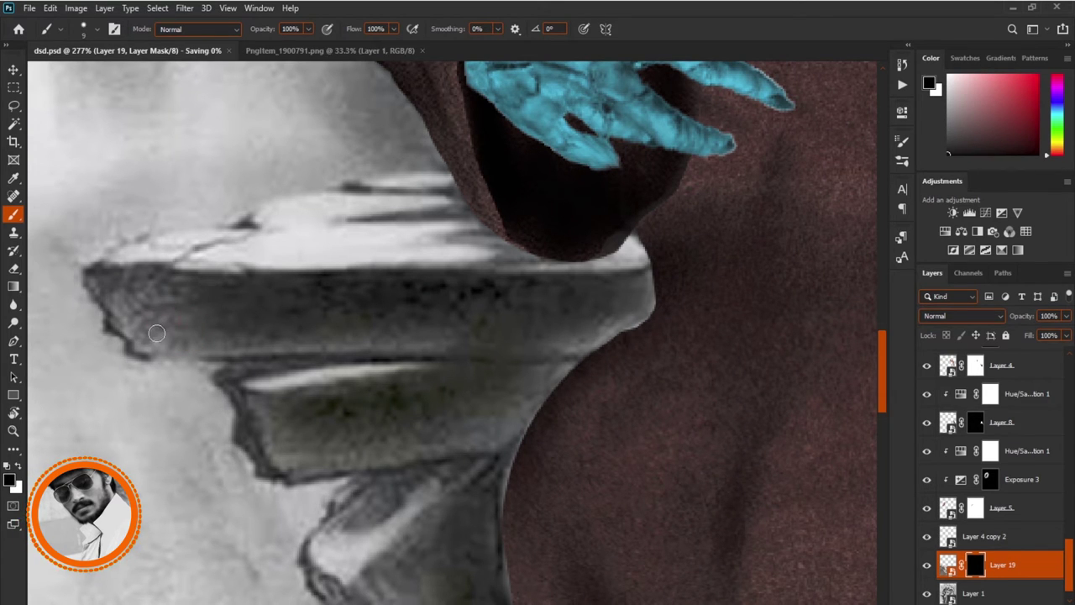
Step: Paint white on the mask to reveal the rock along its left, top and right edges
key("x")
left_click_drag(118, 300, 128, 320)
left_click_drag(93, 277, 220, 275)
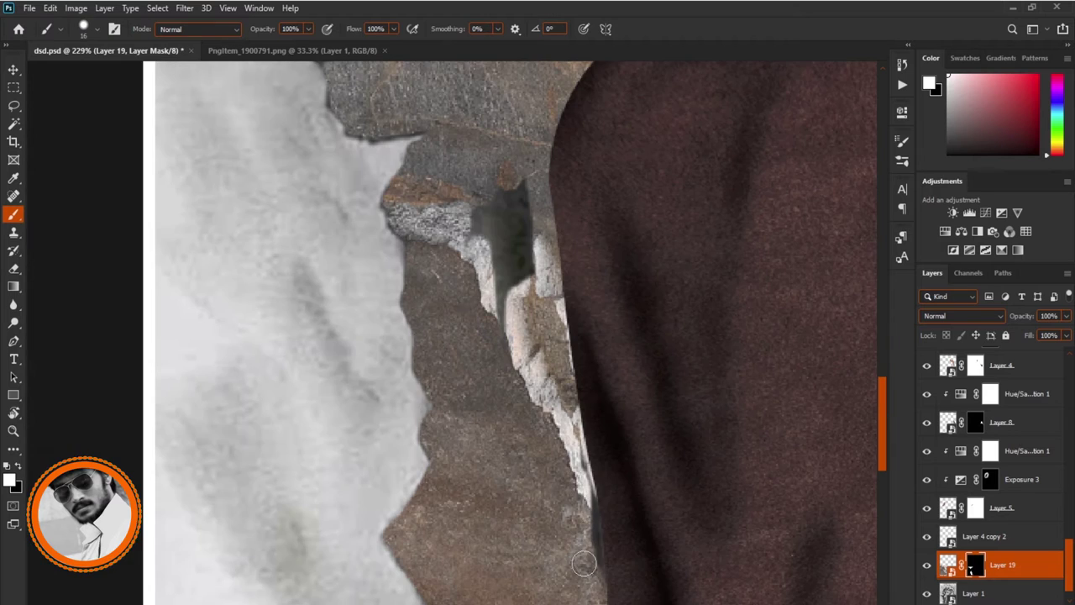
mouse_move(592, 589)
left_mouse_down()
mouse_move(588, 496)
mouse_move(519, 231)
mouse_move(523, 207)
mouse_move(464, 289)
left_mouse_up()
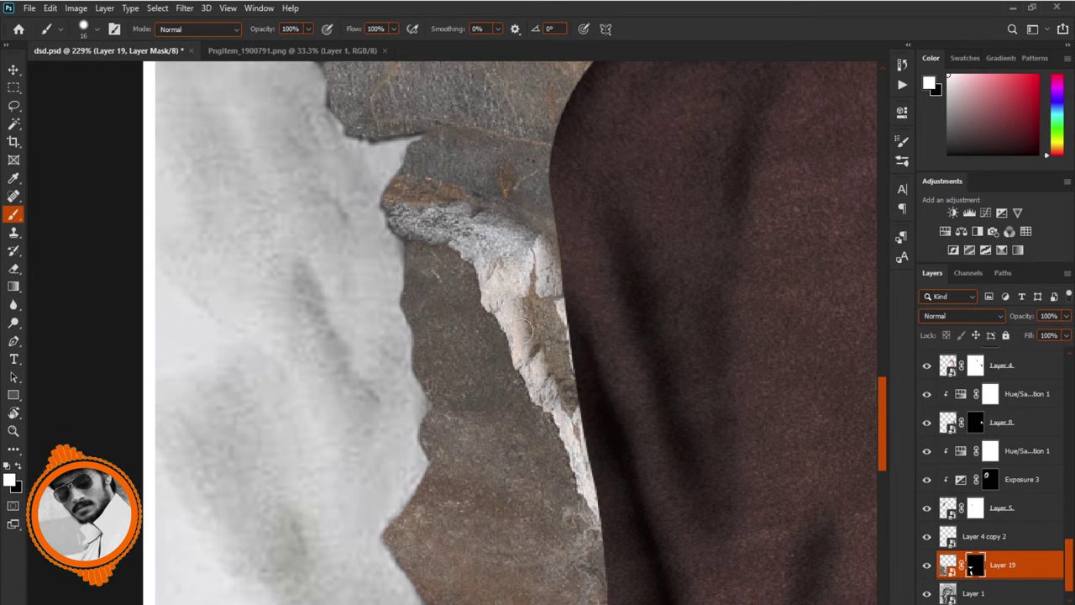
scroll(496, 344, "down", 5)
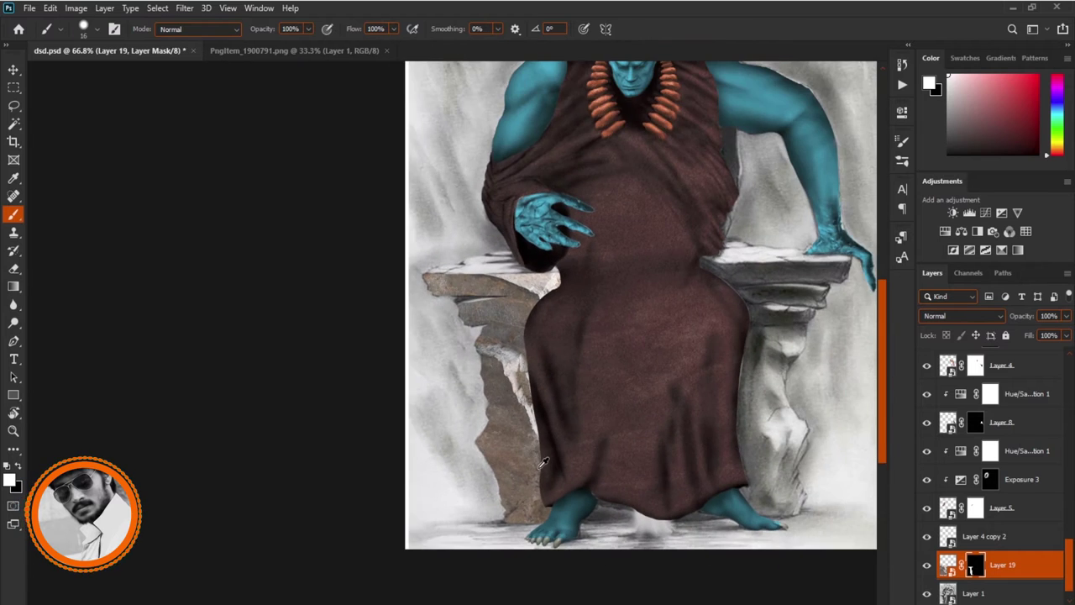
scroll(538, 437, "up", 2)
scroll(529, 394, "down", 1)
scroll(520, 345, "up", 2)
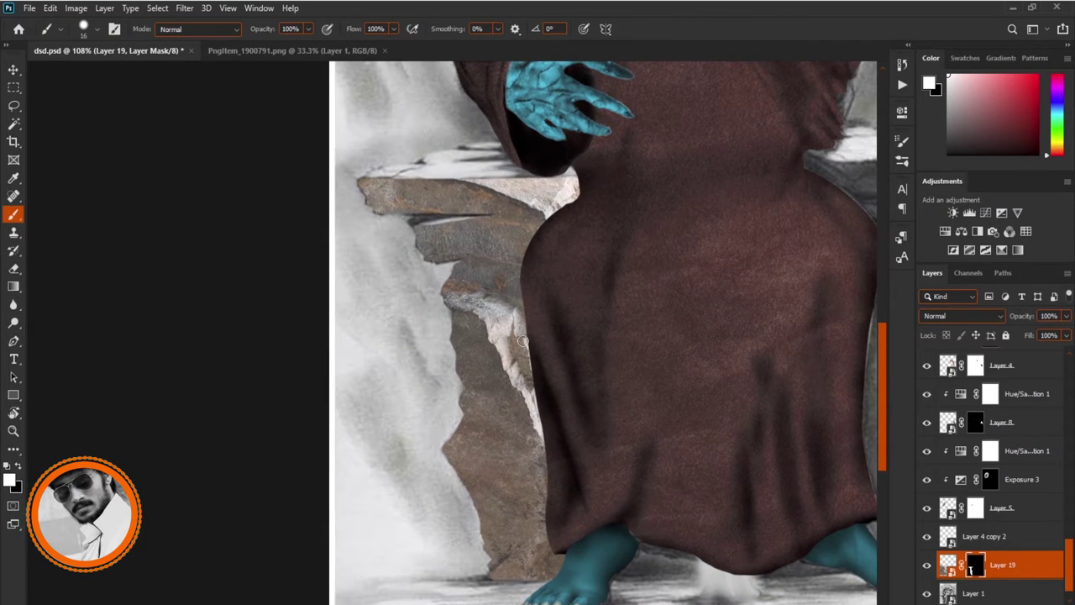
scroll(523, 290, "down", 1)
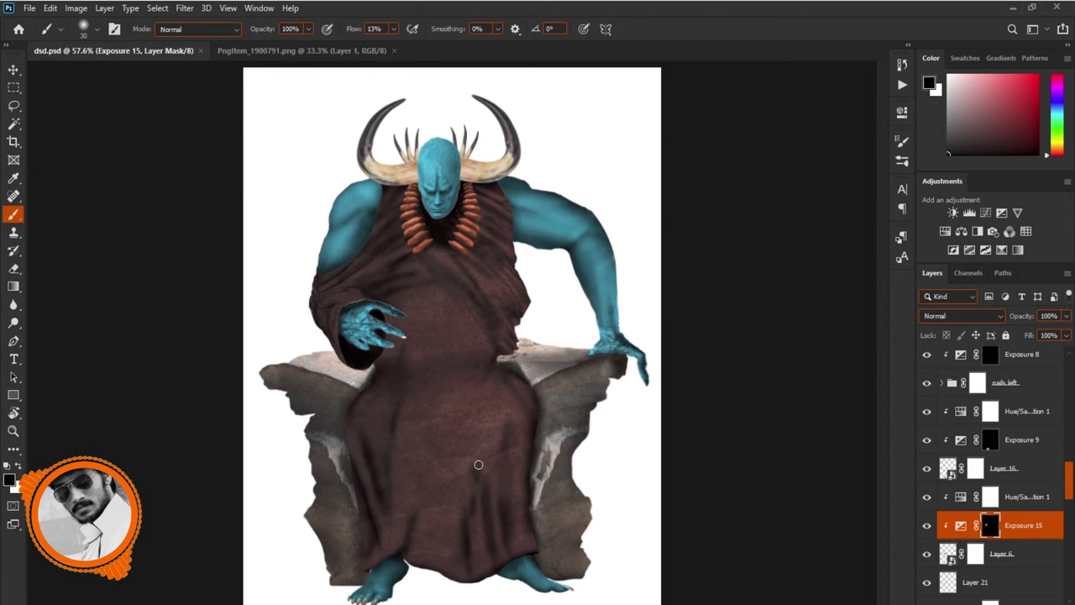
Step: Select the layers from Exposure 3 down to Layer 19 and group them with Ctrl+G
left_click_drag(1071, 485, 1073, 371)
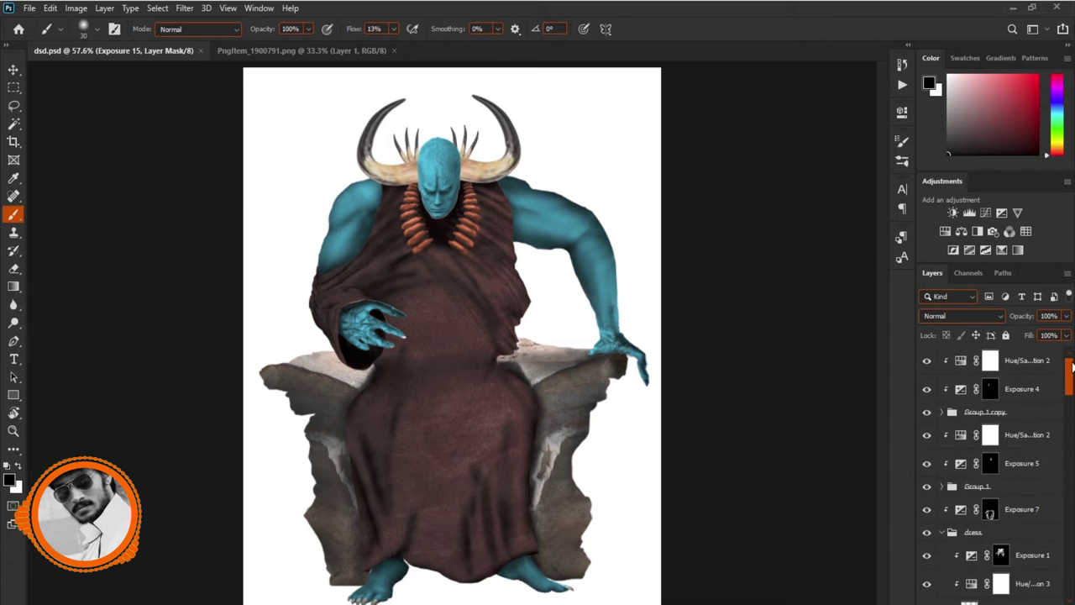
left_click(1023, 373)
scroll(1023, 372, "down", 5)
scroll(1023, 372, "down", 5)
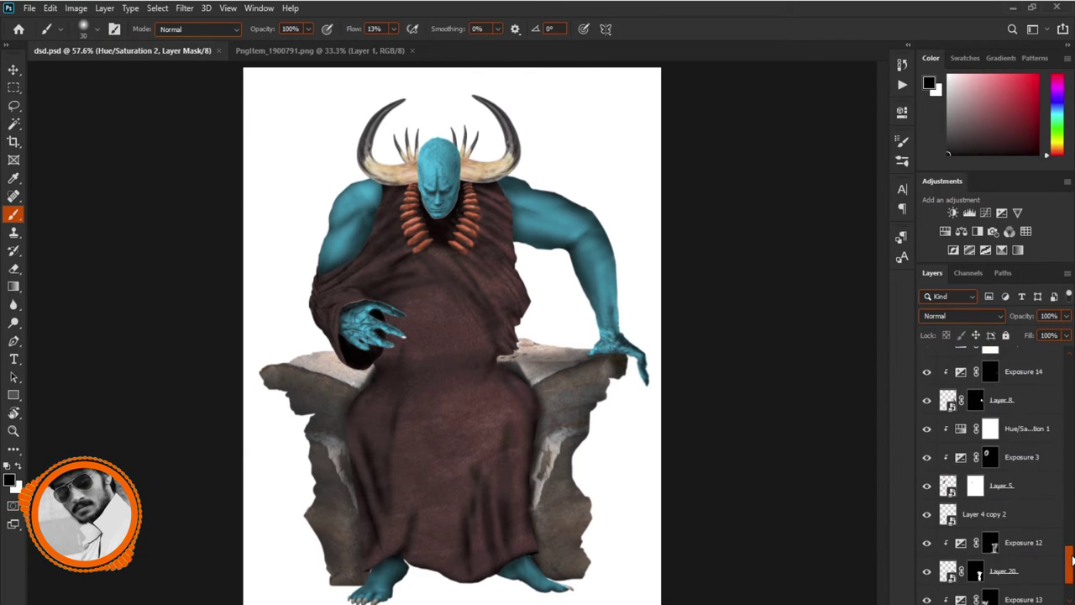
scroll(1023, 372, "down", 5)
left_click(1042, 542, "shift")
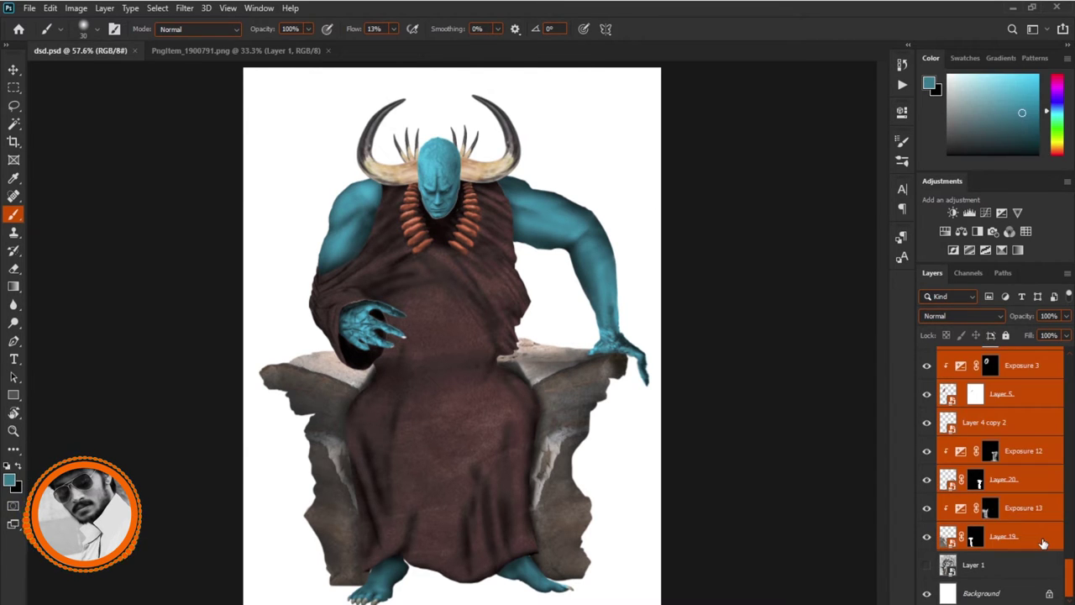
key("ctrl+g")
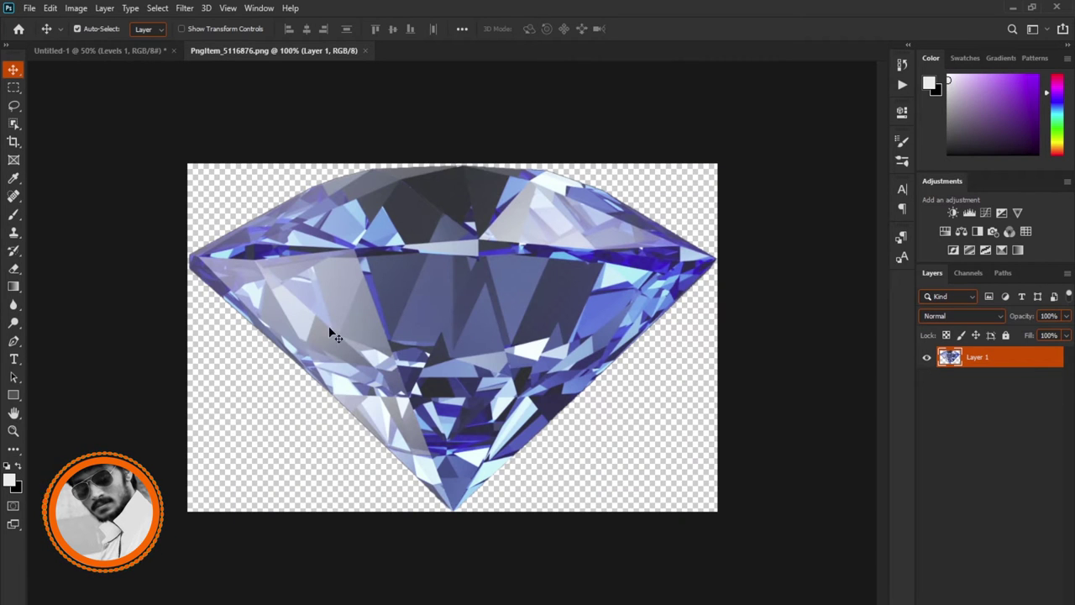
Step: Drag the blue crystal into the sketch document, scaled to about 61% over the island base
mouse_move(334, 336)
left_mouse_down()
mouse_move(375, 333)
mouse_move(449, 384)
left_mouse_up()
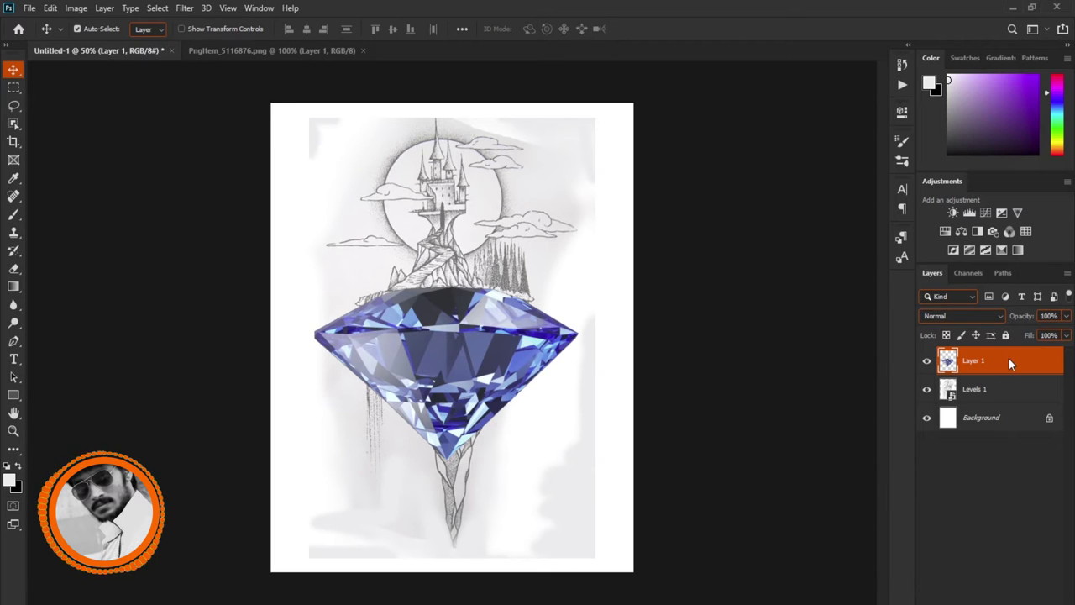
key("ctrl+t")
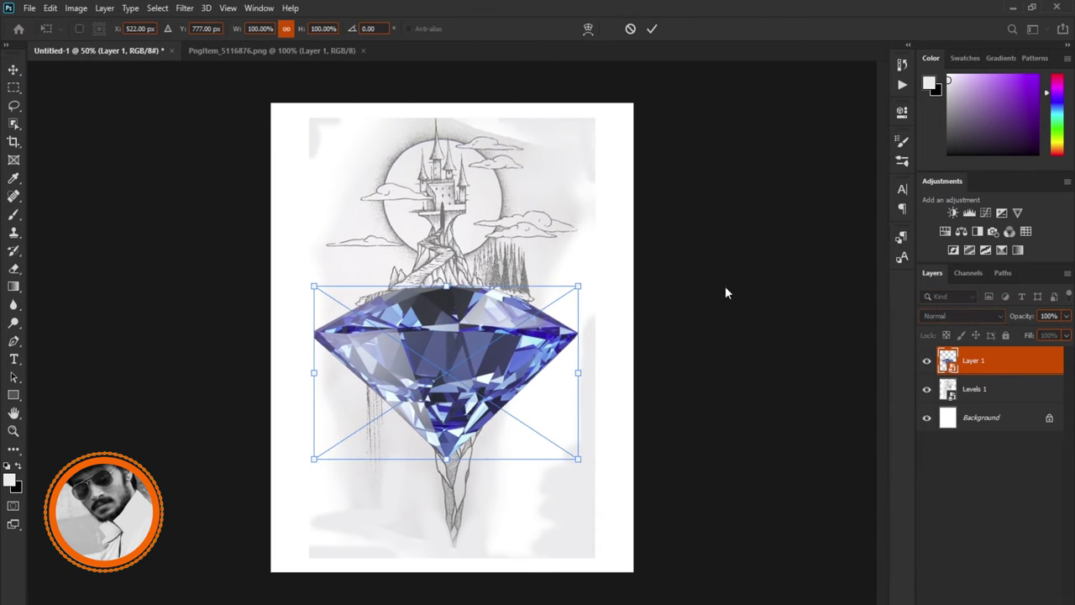
left_click_drag(580, 373, 492, 373)
left_click_drag(420, 362, 471, 331)
left_click_drag(541, 324, 523, 323)
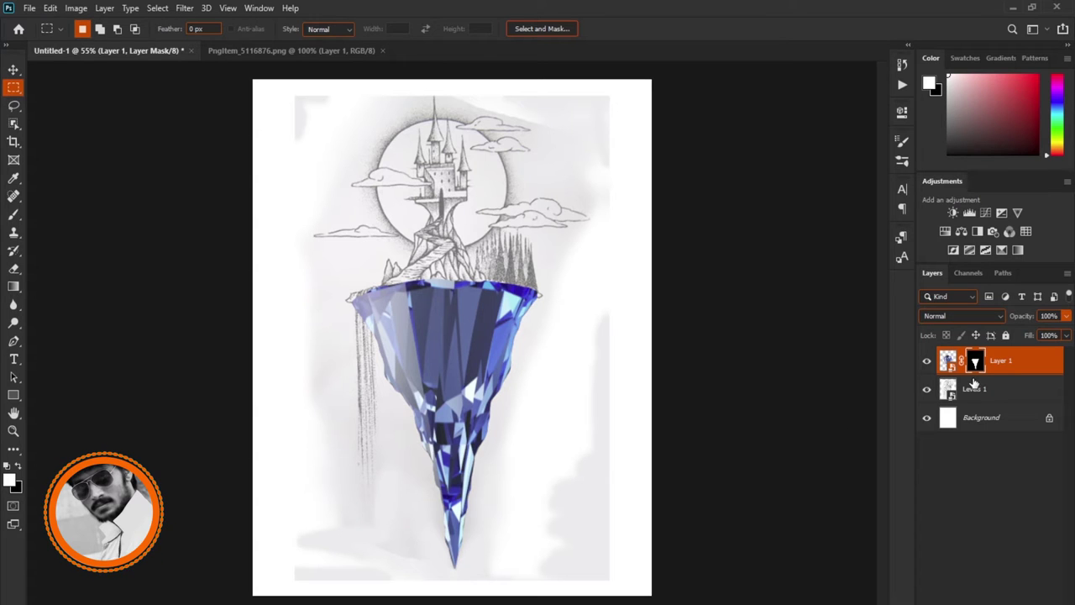
Step: Paint black on the crystal's mask to hide its top edge and reveal the island rim
scroll(420, 358, "up", 3)
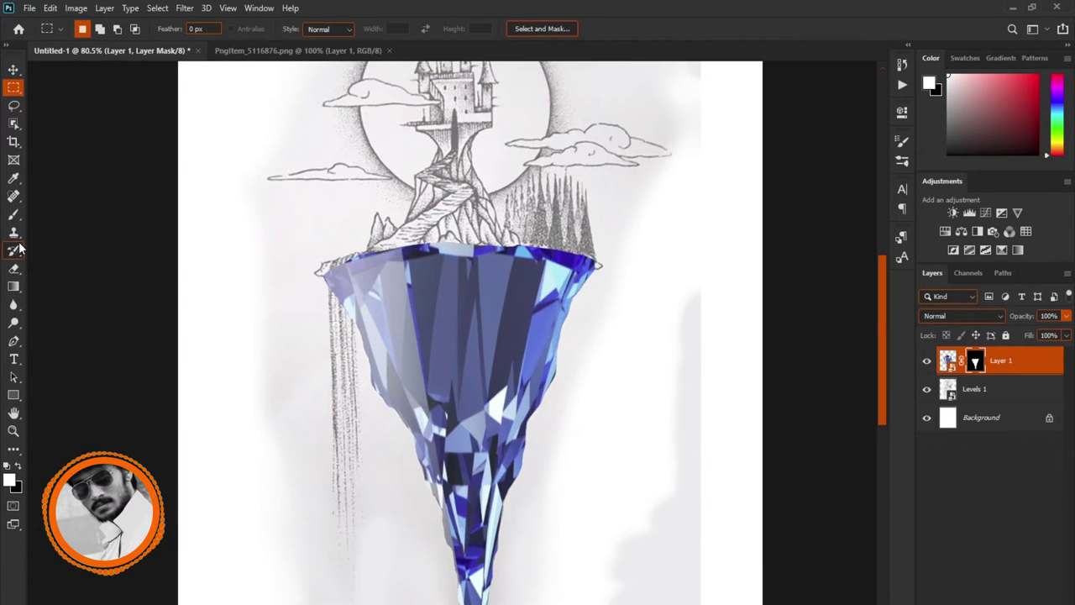
left_click(14, 214)
scroll(495, 303, "up", 2)
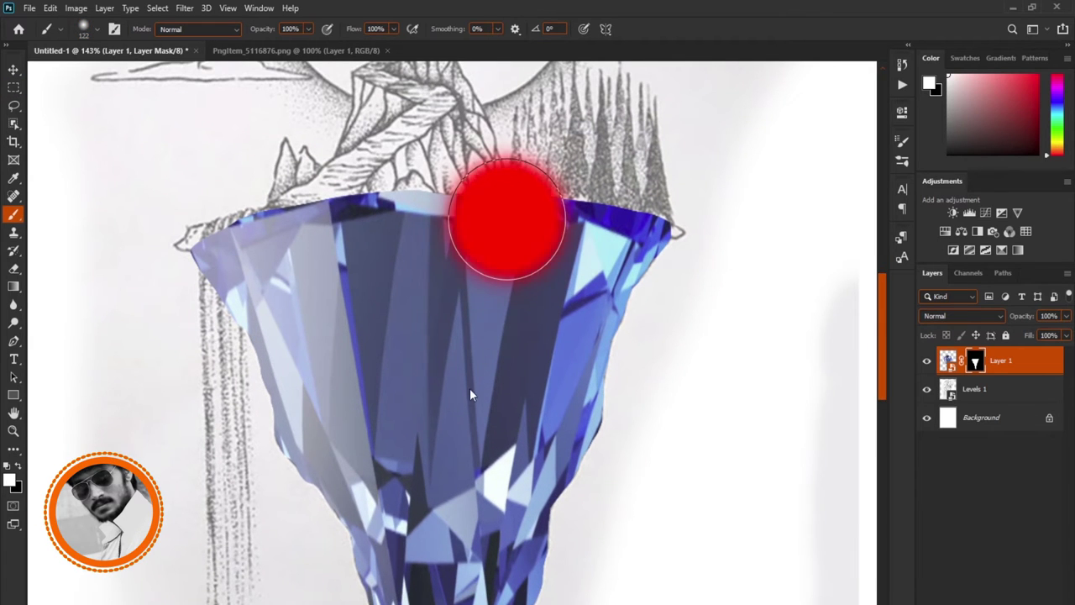
left_click_drag(623, 189, 626, 283)
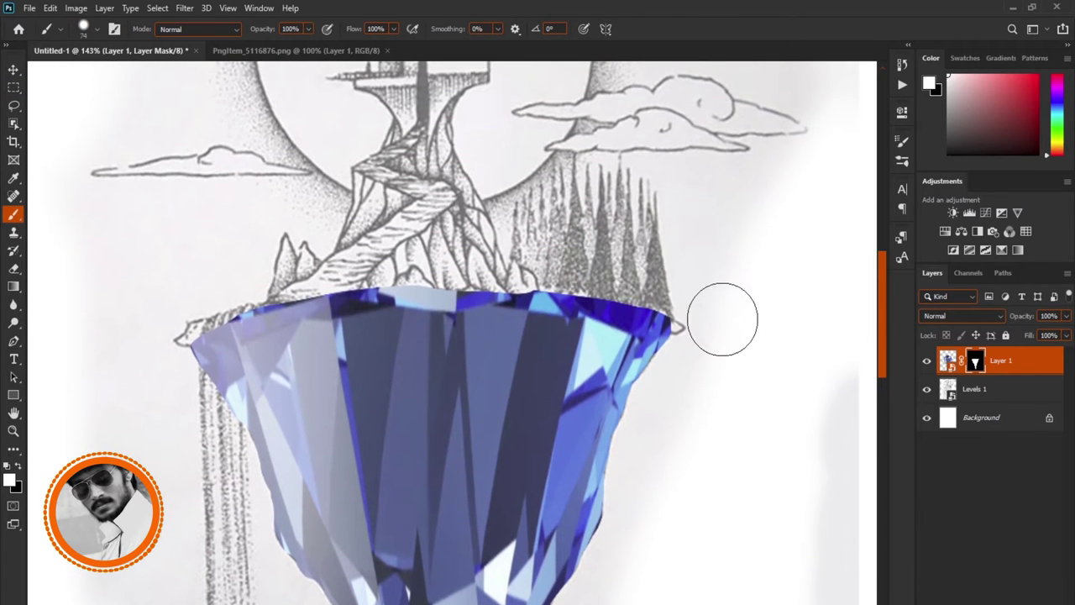
key("x")
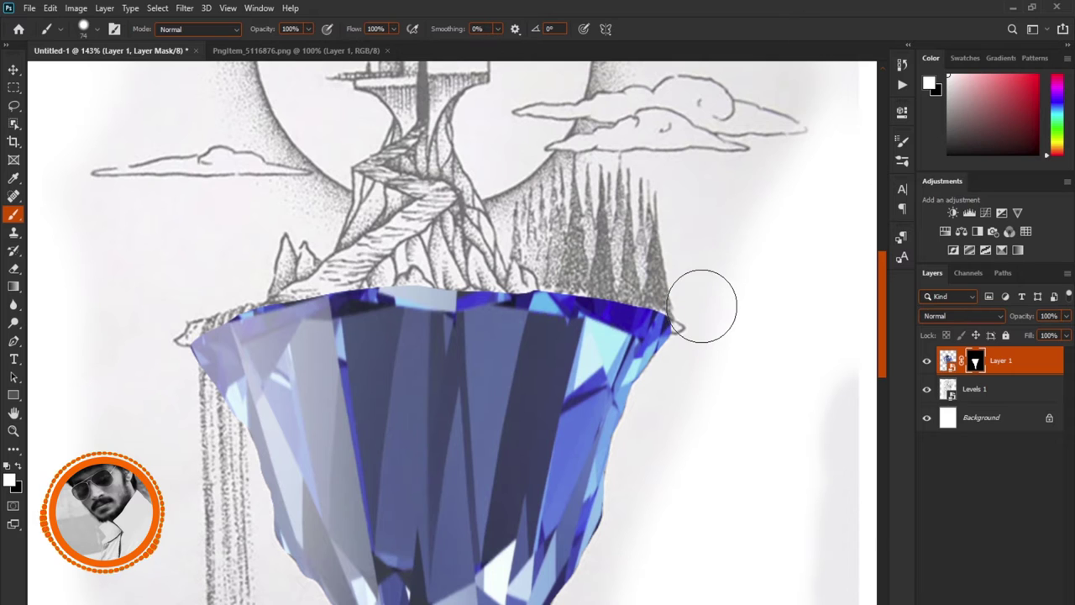
left_click_drag(713, 300, 167, 312)
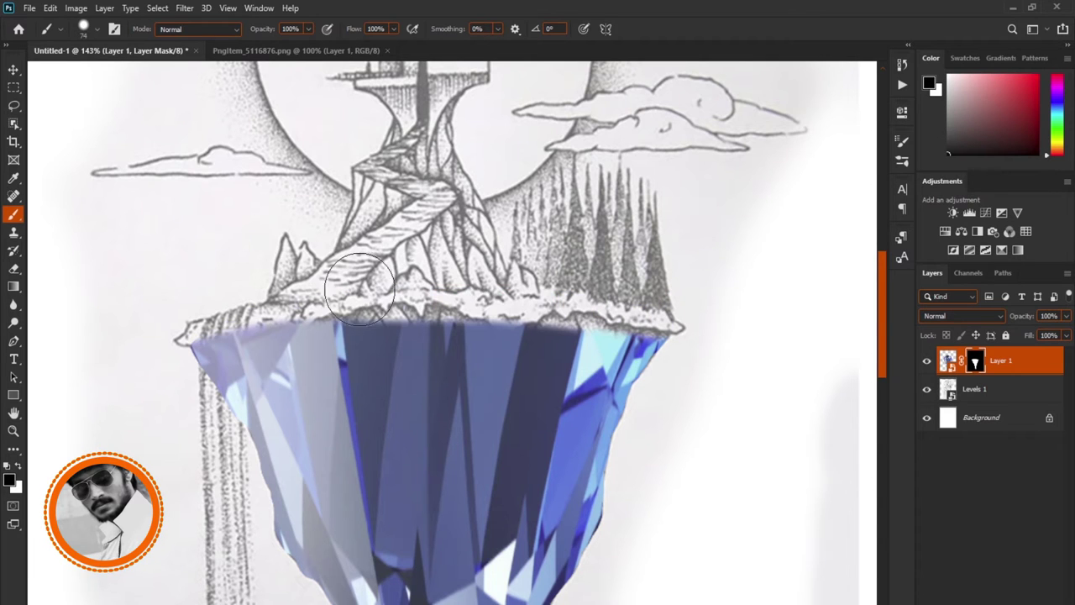
left_click_drag(335, 293, 144, 323)
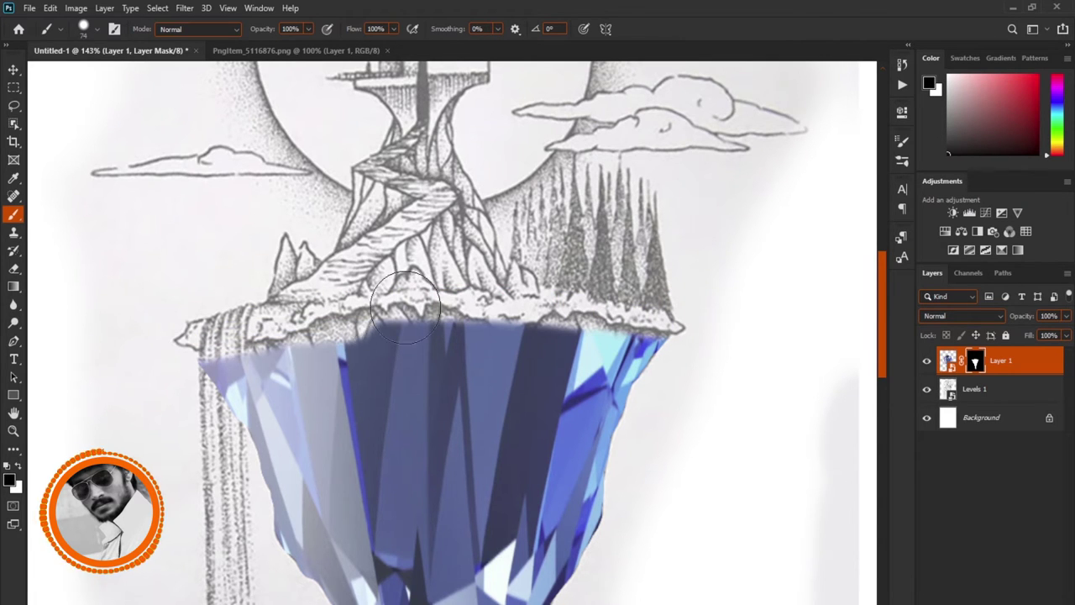
scroll(690, 372, "up", 3)
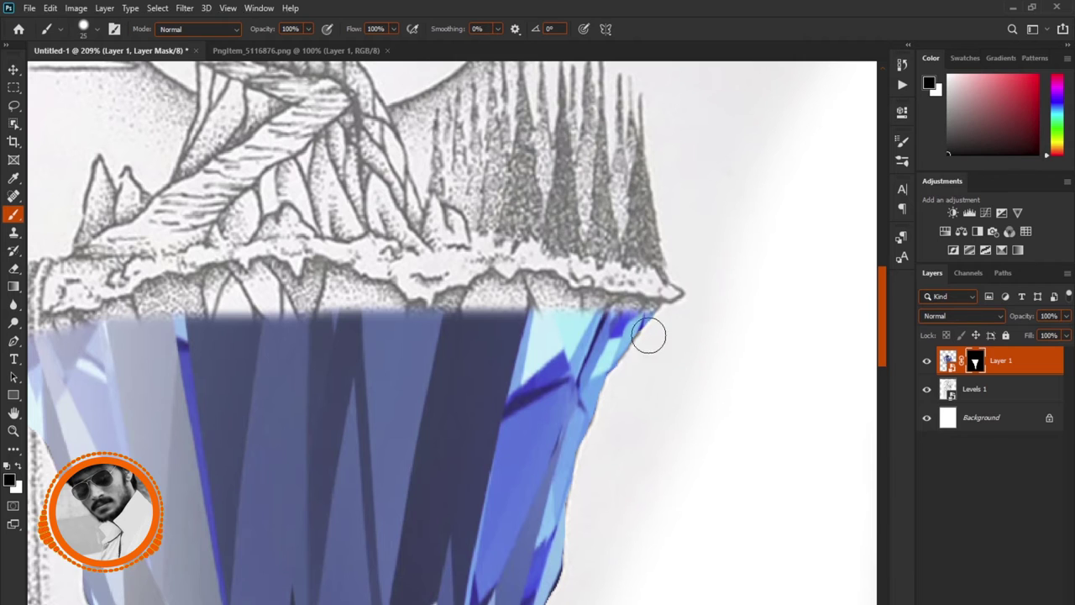
scroll(652, 327, "up", 2)
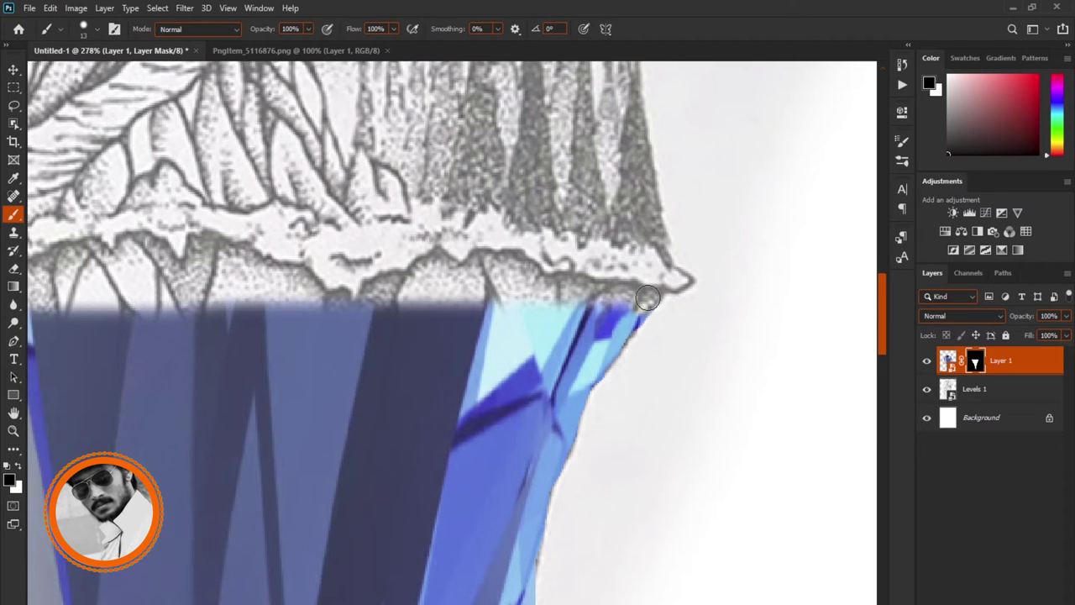
key("x")
left_click_drag(647, 301, 653, 297)
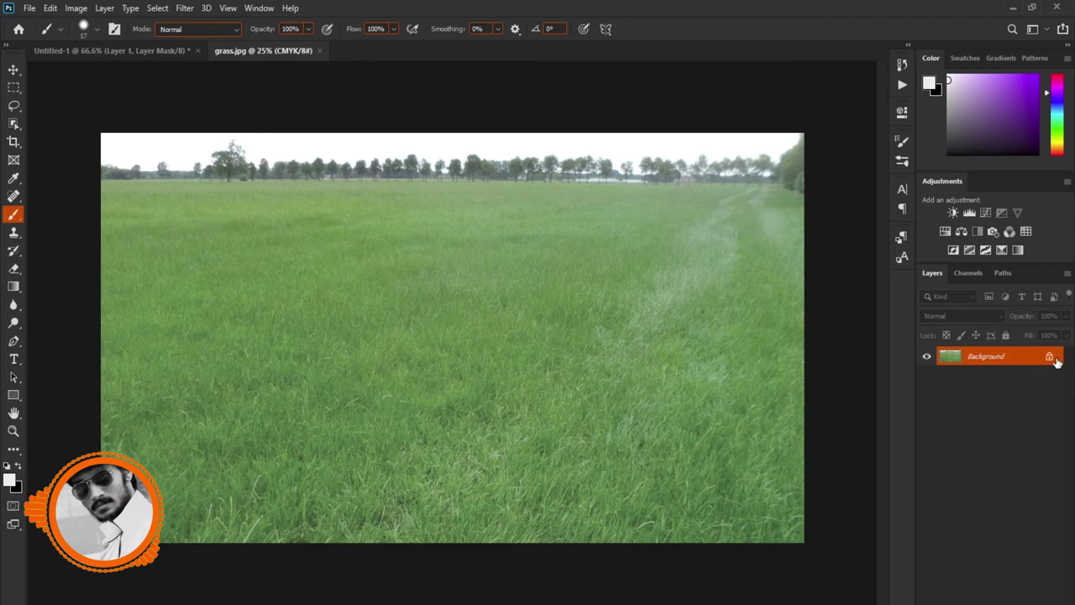
Step: Unlock the grass photo and delete its sky using a Lasso selection
left_click(1050, 357)
left_click(13, 105)
left_click_drag(546, 122, 814, 208)
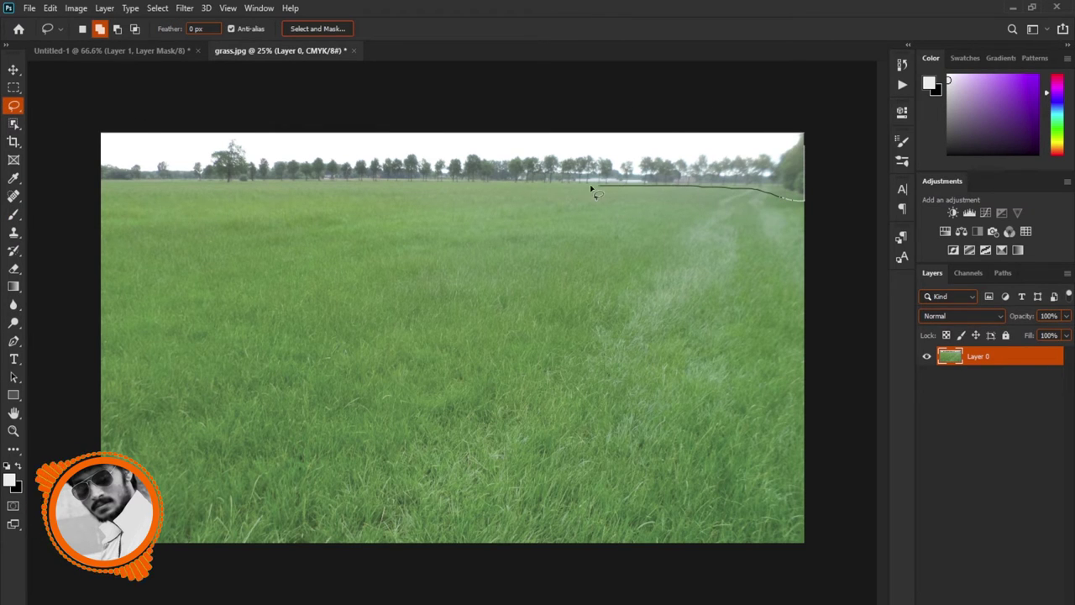
left_click_drag(592, 190, 52, 123)
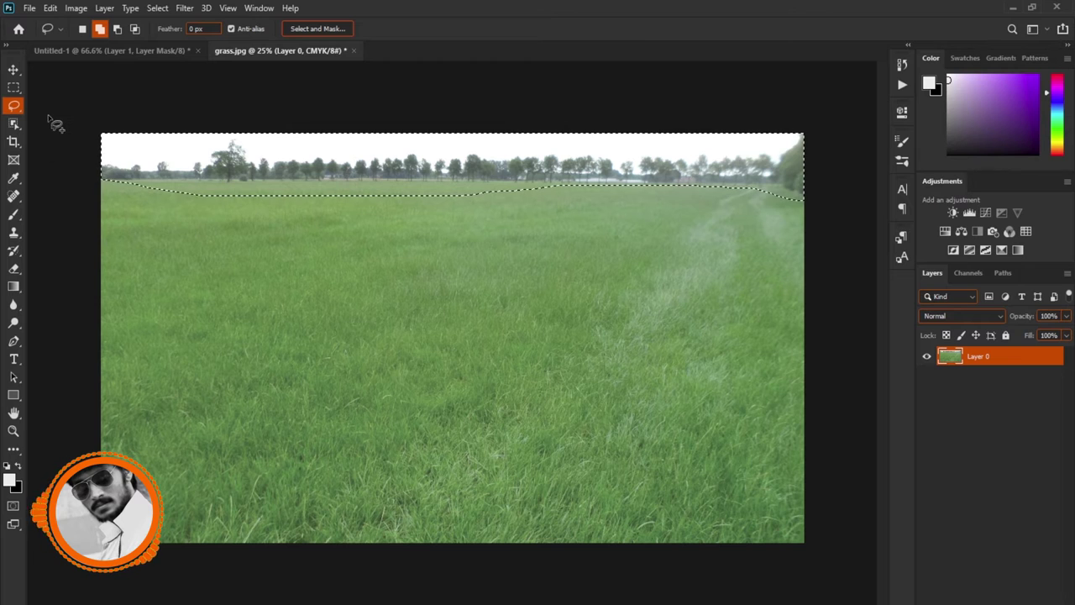
key("Delete")
left_click(14, 87)
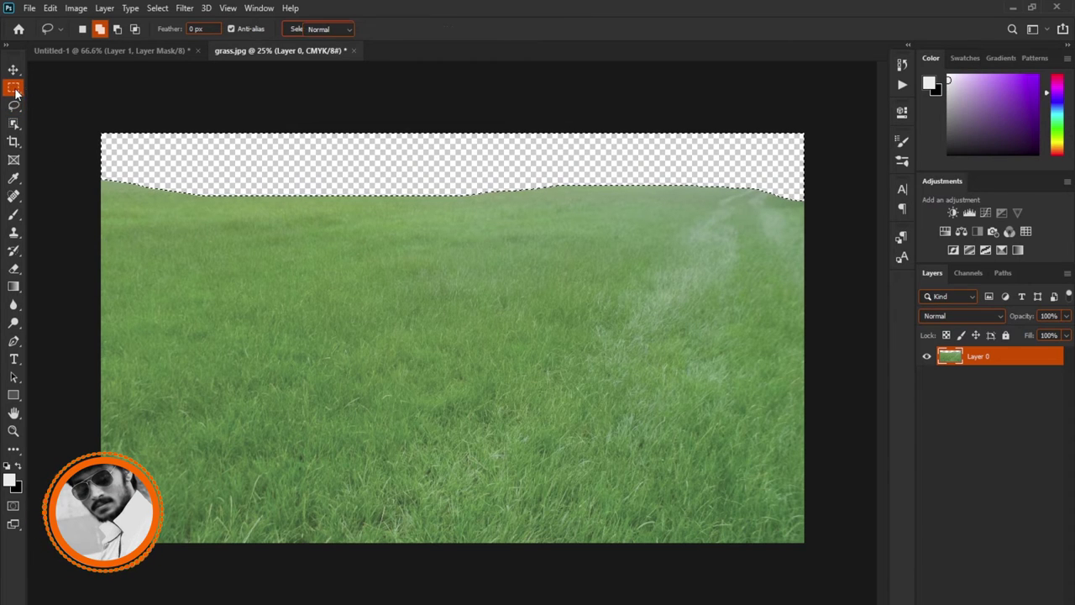
key("ctrl+d")
Step: Move the grass layer into the main composition and select the crystal layer
left_click(14, 69)
mouse_move(375, 342)
left_mouse_down()
mouse_move(132, 57)
mouse_move(340, 313)
left_mouse_up()
left_click(1030, 426)
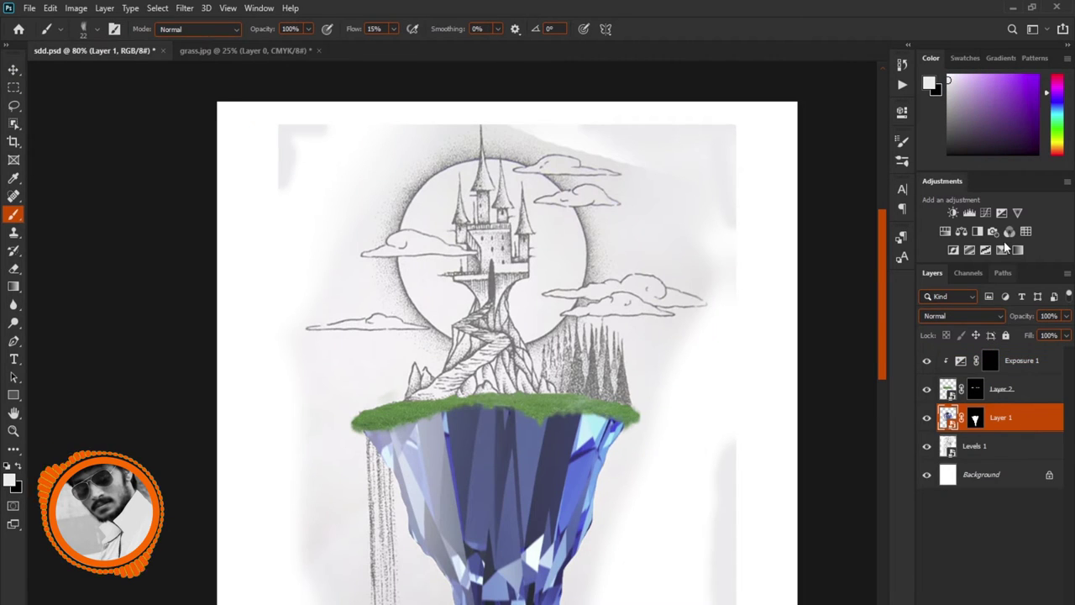
Step: Add an Exposure adjustment at -20 above the crystal with an inverted mask
left_click(1002, 212)
left_click_drag(788, 159, 707, 160)
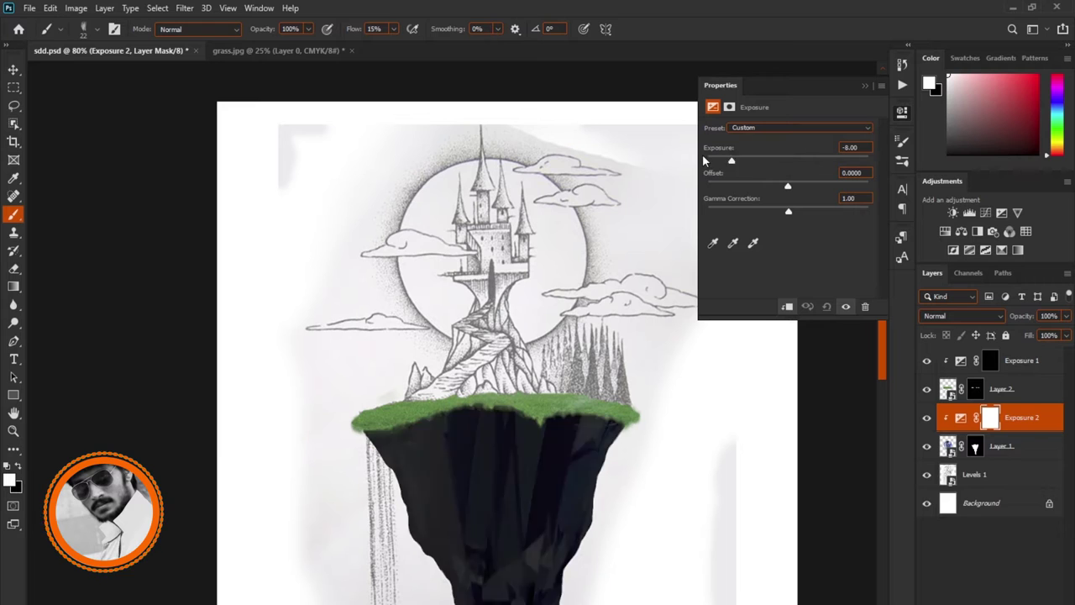
key("ctrl+i")
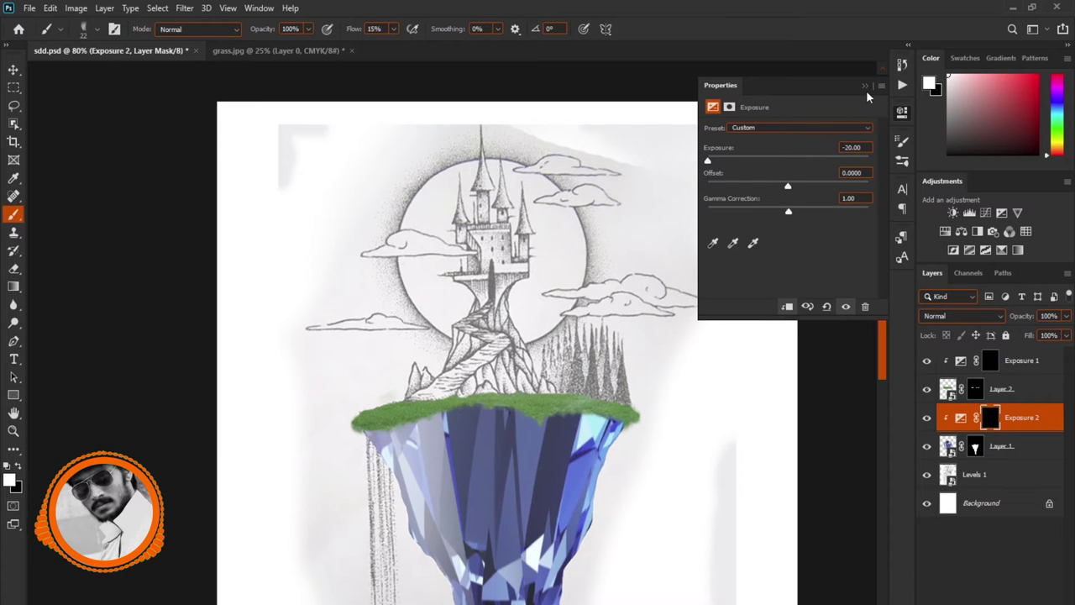
left_click(864, 86)
Step: Paint the darkening along the grass edge, then bring in the dirt-road PNG as Layer 3
scroll(626, 368, "up", 5)
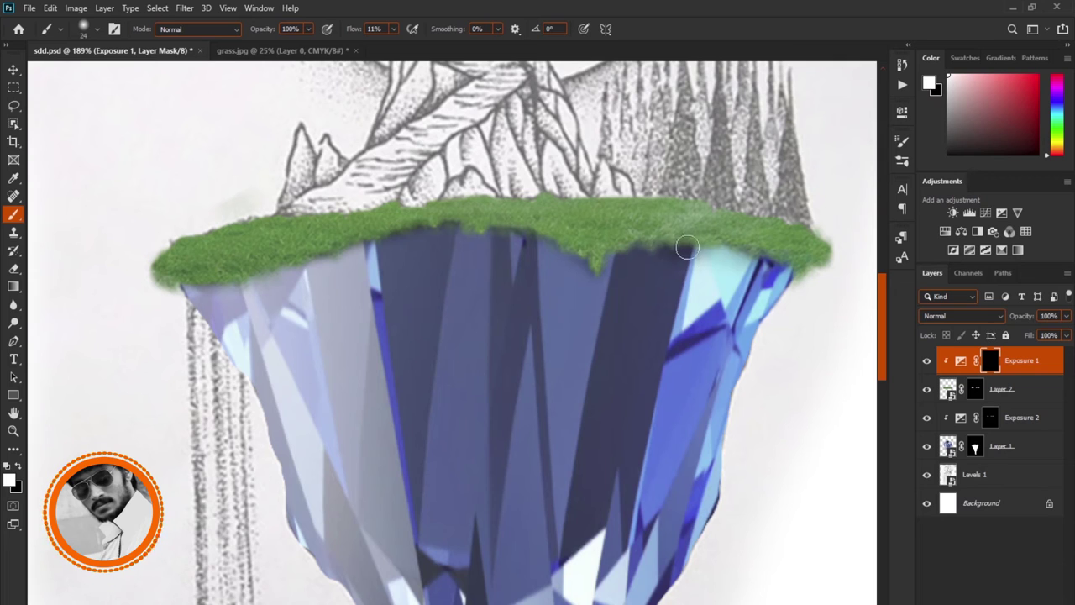
left_click_drag(687, 247, 706, 257)
left_click_drag(792, 274, 799, 282)
mouse_move(480, 250)
left_mouse_down()
mouse_move(418, 247)
mouse_move(370, 261)
left_mouse_up()
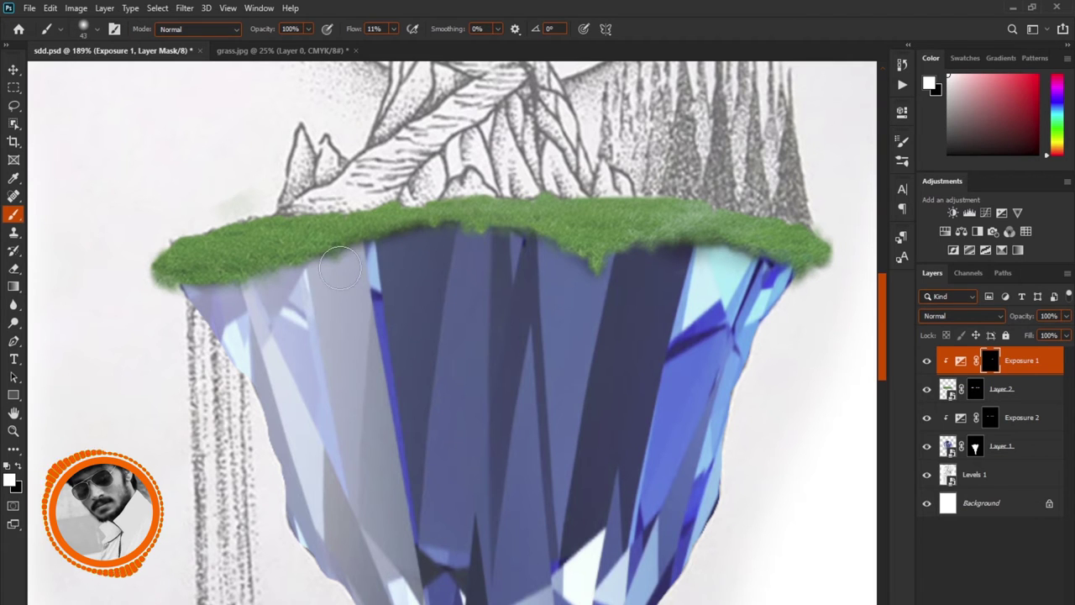
mouse_move(284, 295)
left_mouse_down()
mouse_move(205, 285)
mouse_move(180, 302)
mouse_move(157, 299)
mouse_move(244, 301)
left_mouse_up()
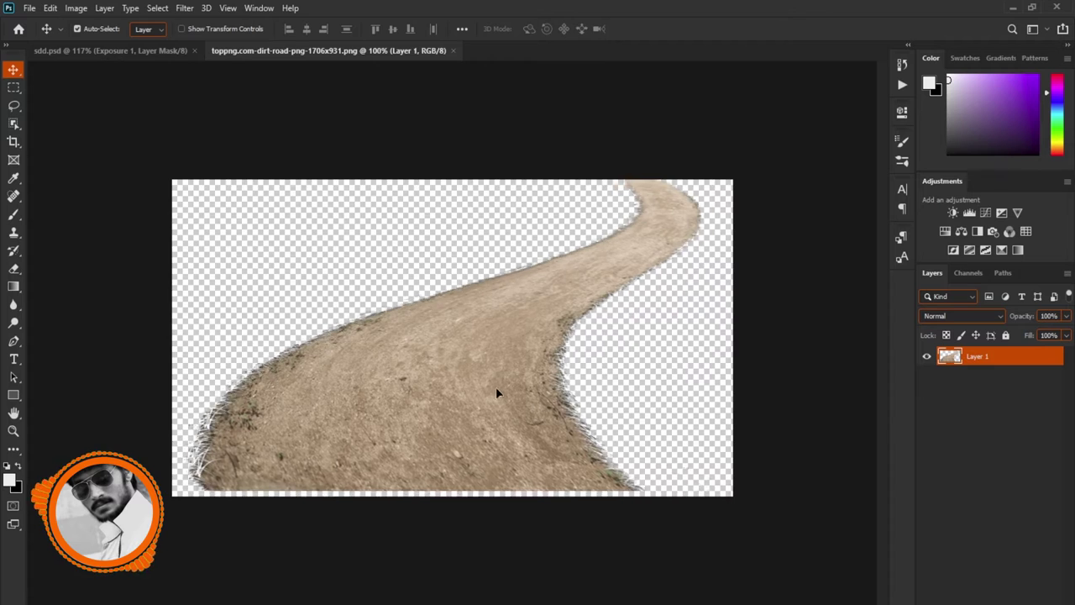
mouse_move(496, 389)
left_mouse_down()
mouse_move(475, 389)
mouse_move(153, 55)
mouse_move(350, 219)
mouse_move(387, 282)
mouse_move(389, 312)
left_mouse_up()
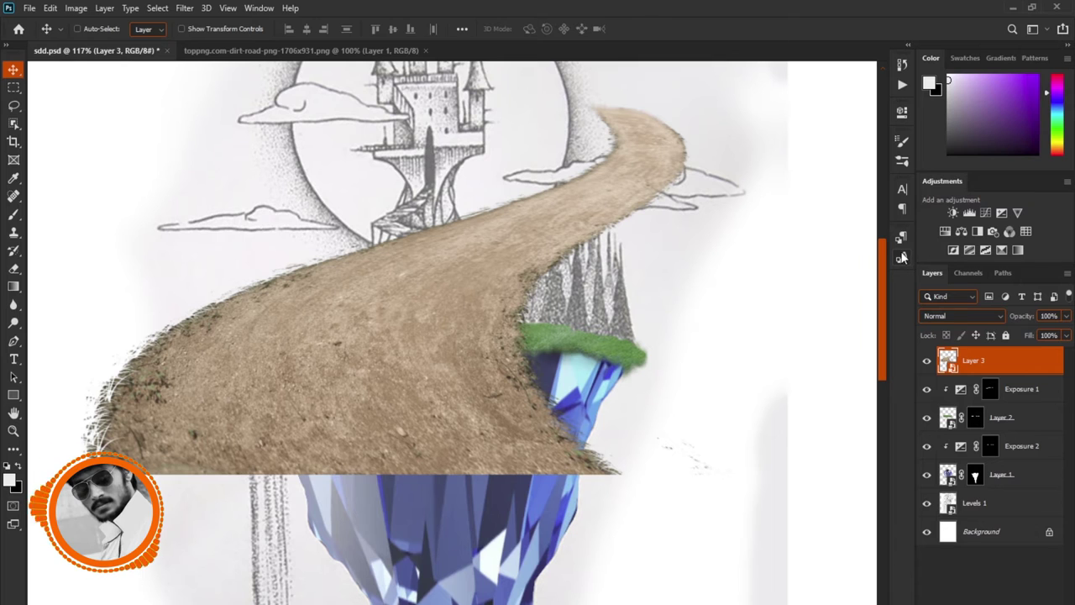
Step: Squeeze the road into a narrower path and reopen its Hue/Saturation adjustment settings
key("ctrl+t")
left_click_drag(737, 291, 555, 291)
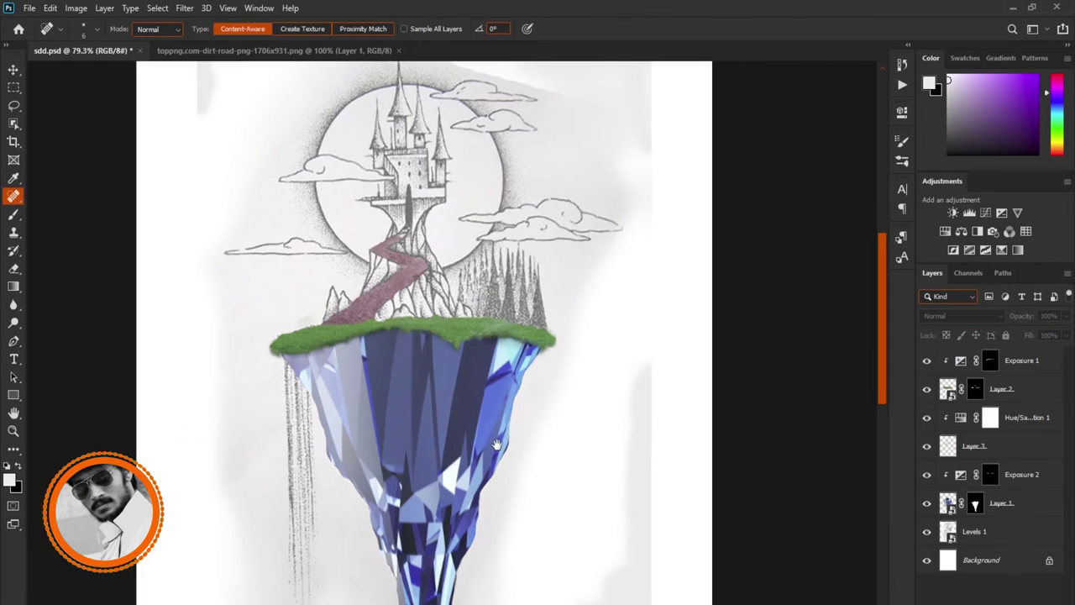
double_click(993, 418)
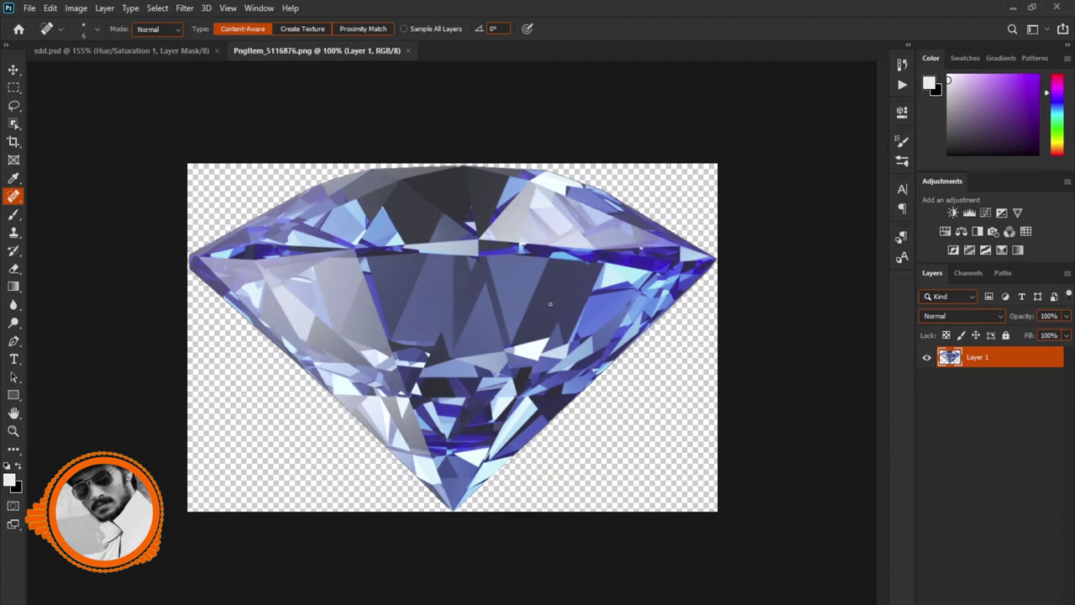
left_click(13, 69)
Step: Bring the diamond into sdd.psd, shrink it to about 38% and flip it upside down
mouse_move(536, 312)
left_mouse_down()
mouse_move(172, 52)
mouse_move(462, 332)
left_mouse_up()
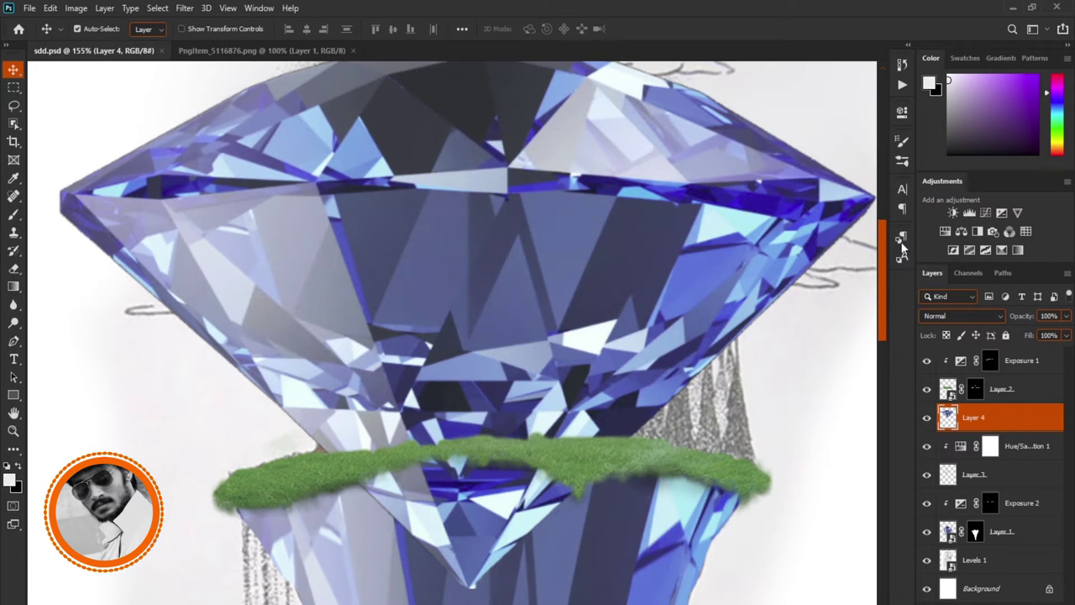
key("ctrl+t")
key("ctrl+0")
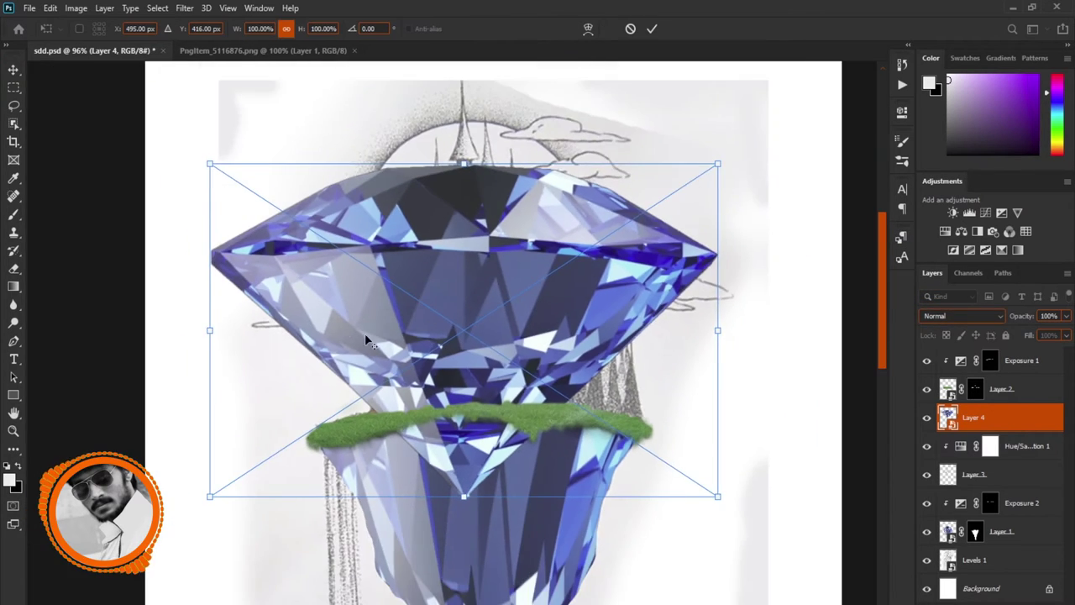
left_click_drag(210, 174, 531, 357)
mouse_move(728, 340)
left_mouse_down()
mouse_move(772, 402)
mouse_move(481, 527)
left_mouse_up()
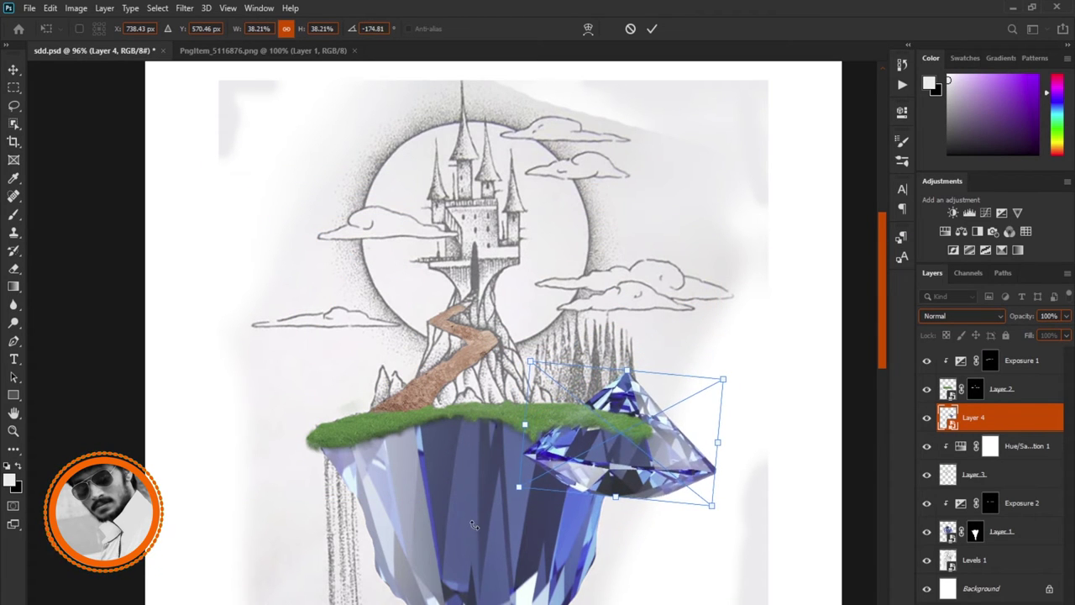
Step: Straighten the inverted diamond, enlarge it to about 45% and seat it on the island's grass
left_click_drag(624, 481, 475, 402)
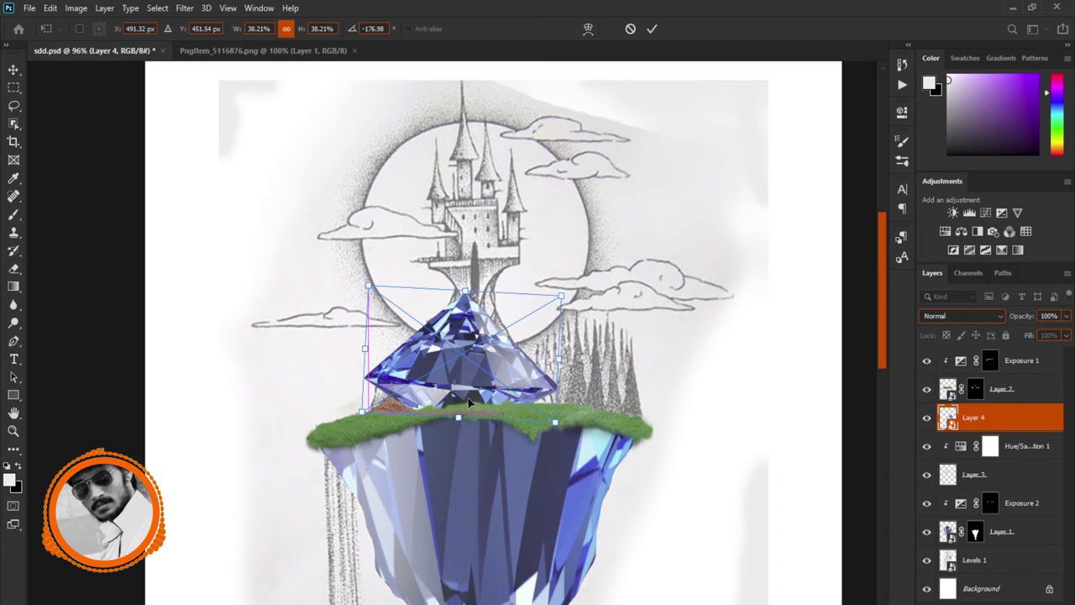
left_click_drag(605, 320, 586, 289)
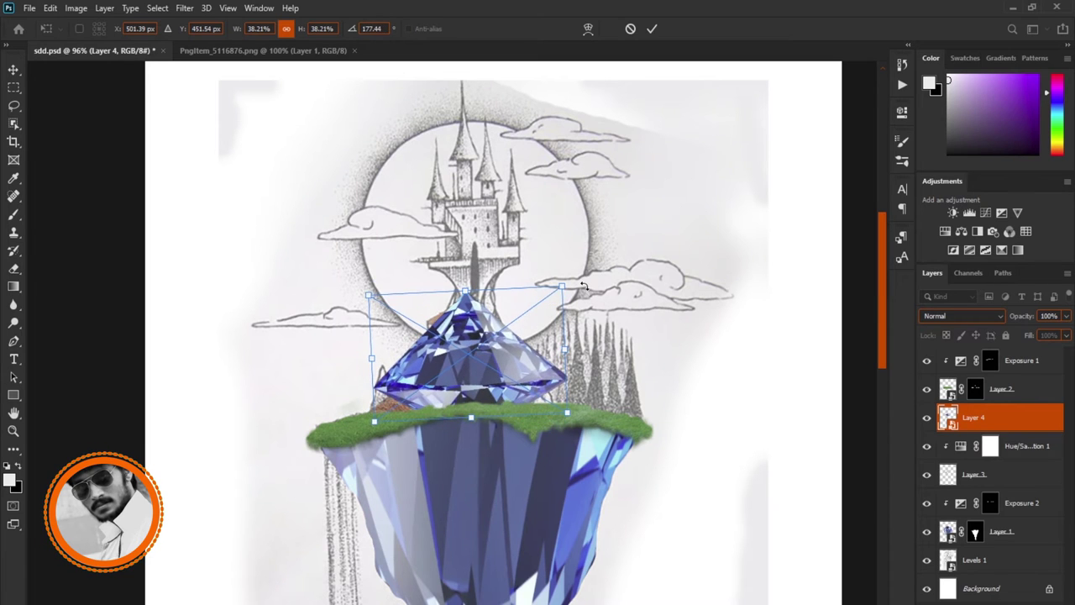
left_click_drag(570, 287, 588, 261)
left_click_drag(454, 410, 441, 403)
scroll(460, 405, "up", 3)
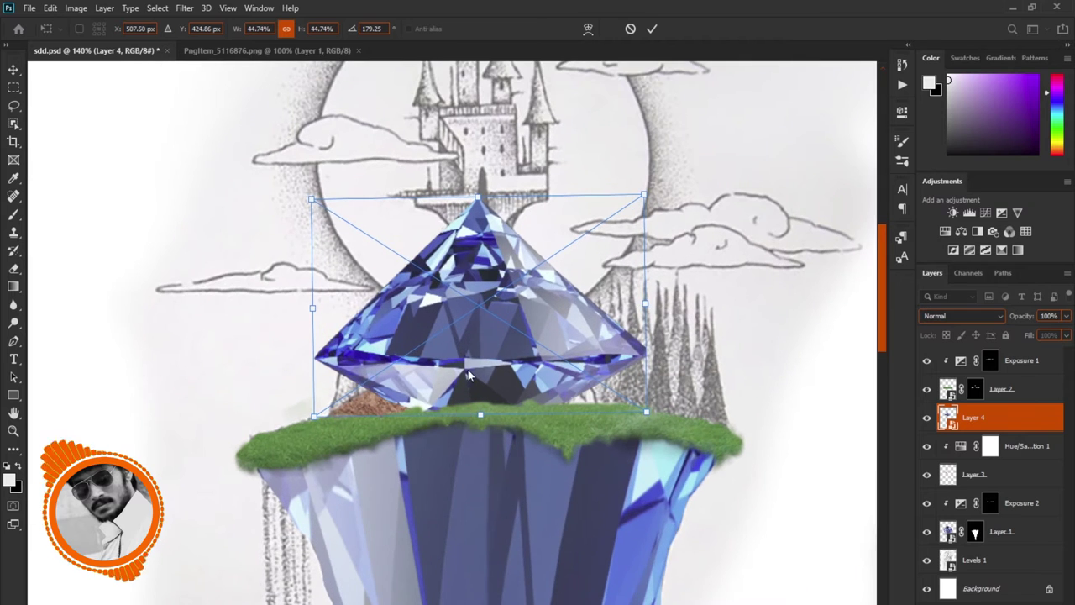
left_click_drag(473, 360, 469, 418)
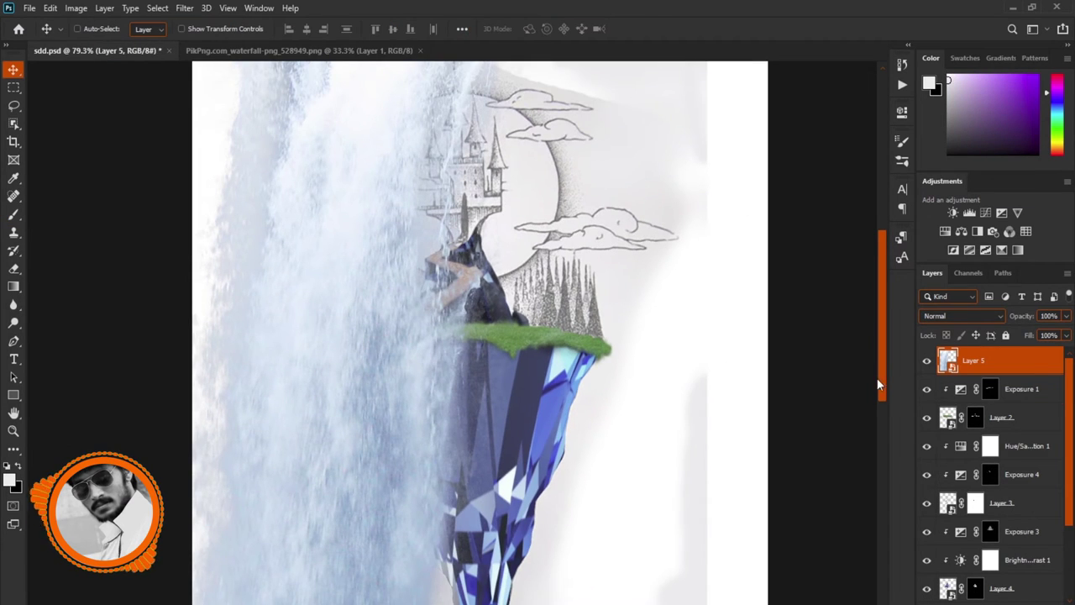
Step: Scale the waterfall to 32.51% at the island's left edge and mask the grass edge in black
key("ctrl+t")
mouse_move(556, 346)
left_mouse_down()
mouse_move(206, 336)
mouse_move(343, 430)
left_mouse_up()
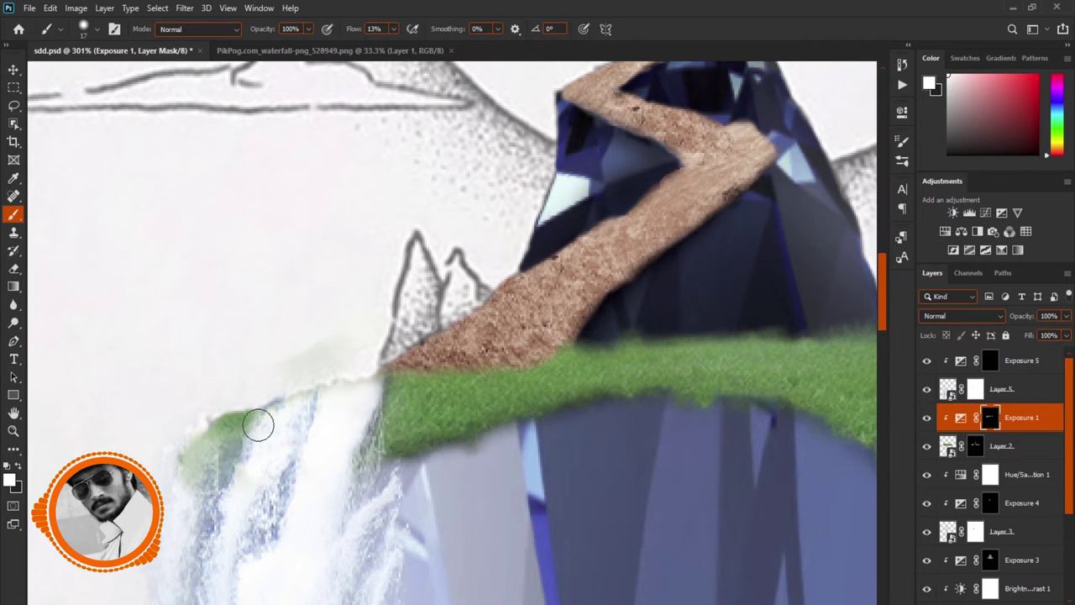
key("x")
left_click_drag(359, 423, 387, 425)
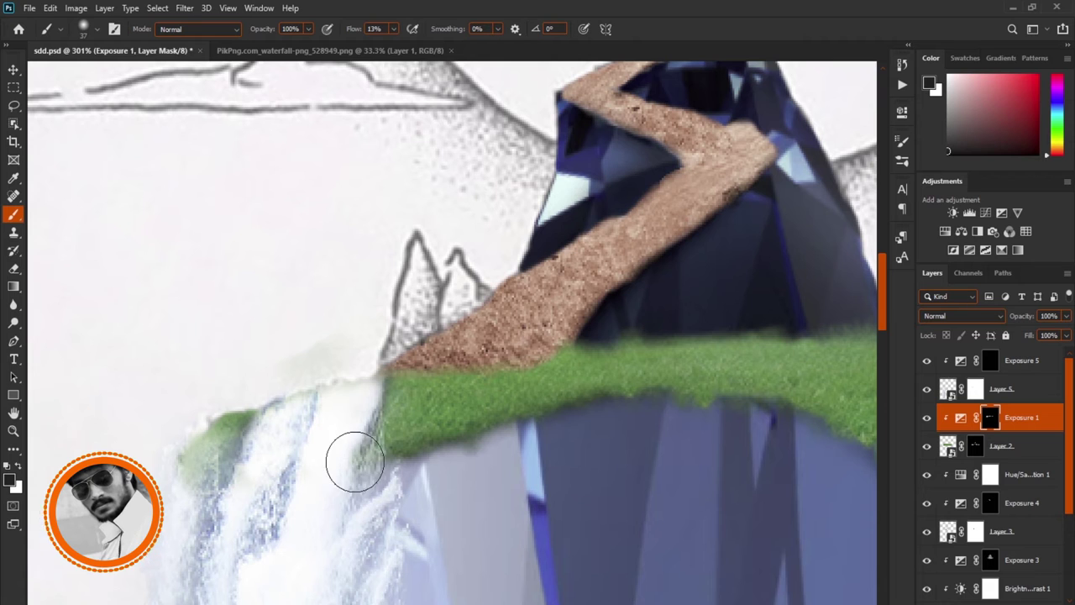
Step: Touch up the Exposure 1 mask in white where the grass meets the waterfall
key("x")
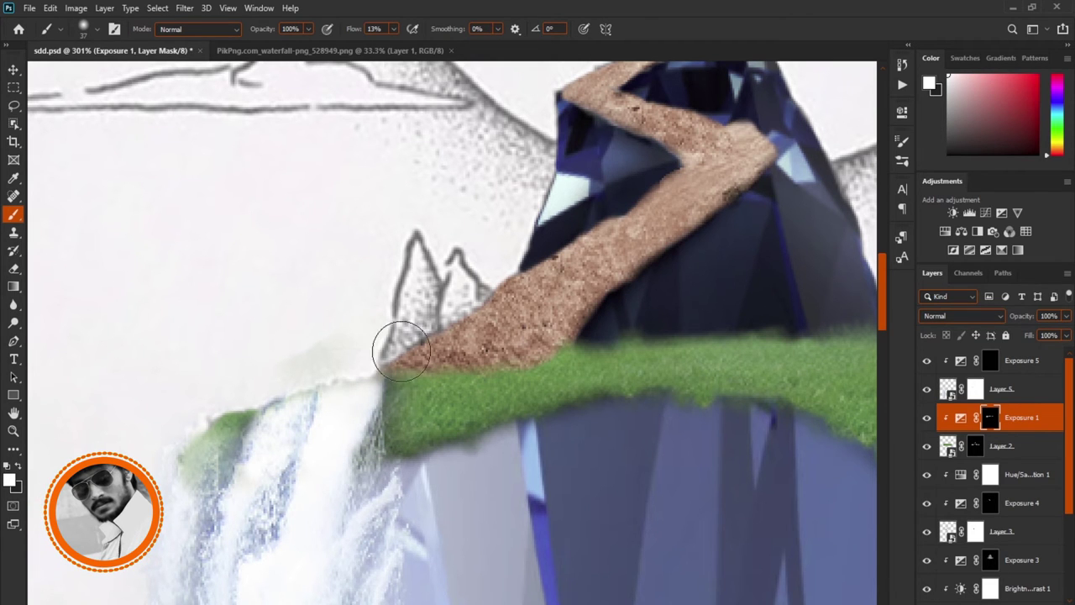
scroll(372, 521, "down", 2)
scroll(370, 504, "down", 3)
scroll(369, 504, "up", 1)
scroll(372, 495, "down", 2)
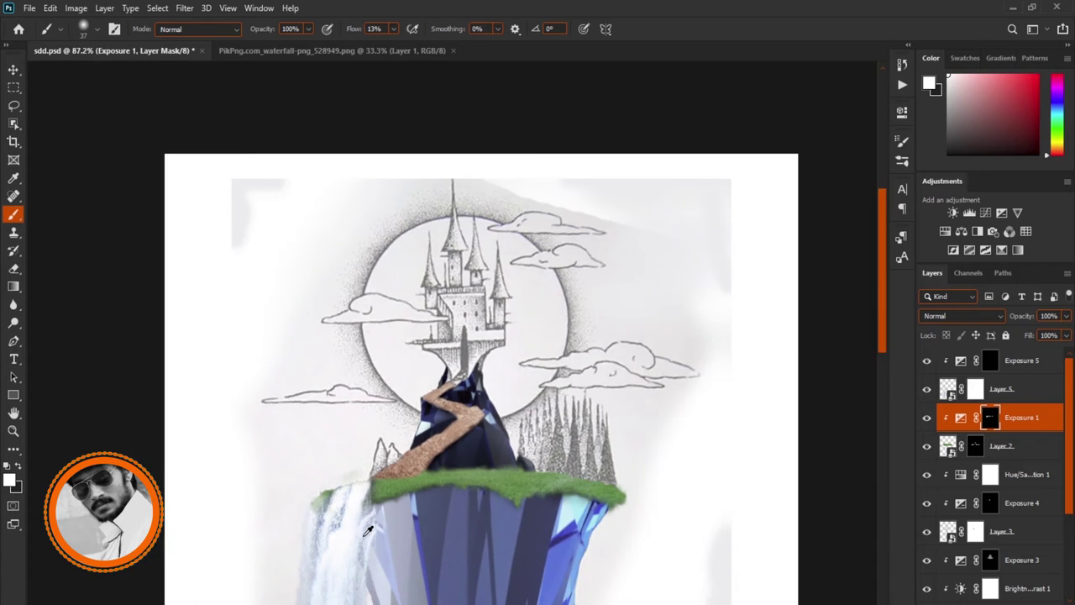
scroll(374, 487, "up", 2)
scroll(378, 474, "up", 3)
scroll(378, 475, "up", 2)
left_click(379, 439)
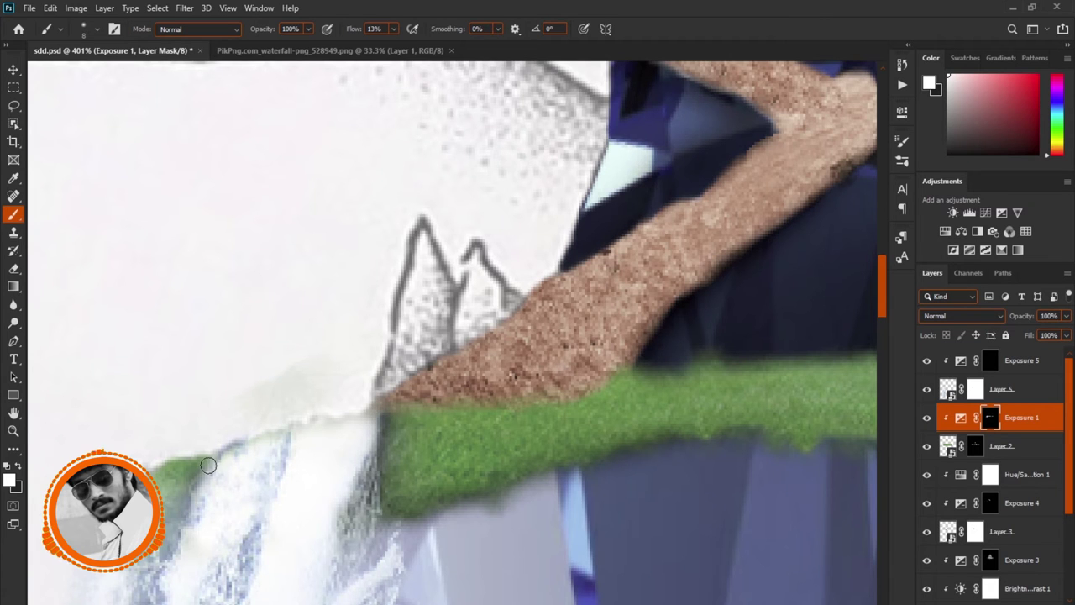
scroll(198, 470, "down", 5)
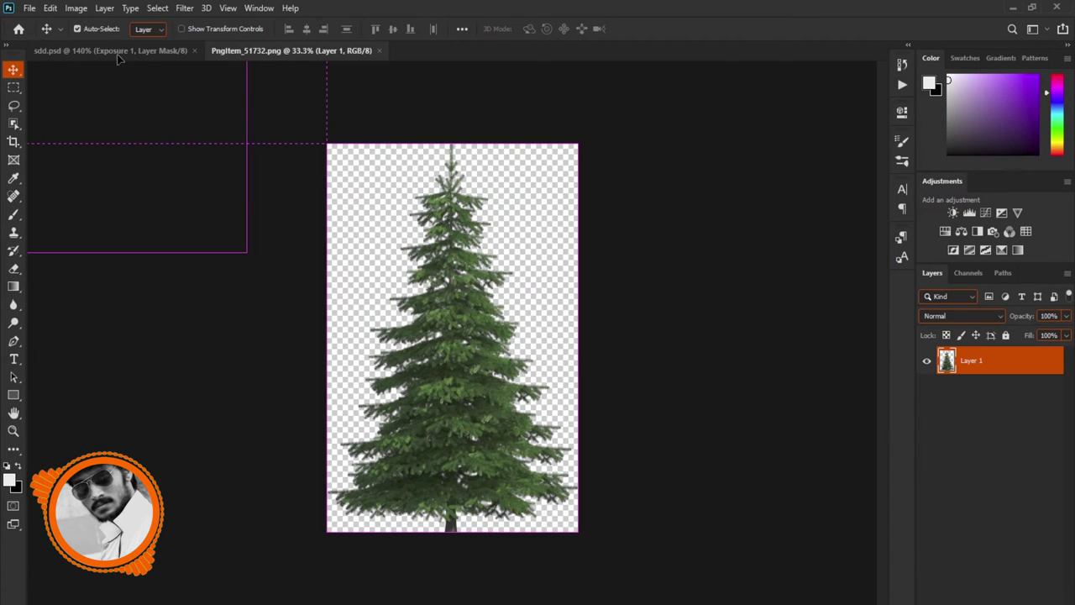
Step: Add the pine tree as Layer 6, shrink it and place it on the island
left_click_drag(118, 53, 475, 262)
left_click_drag(539, 360, 774, 404)
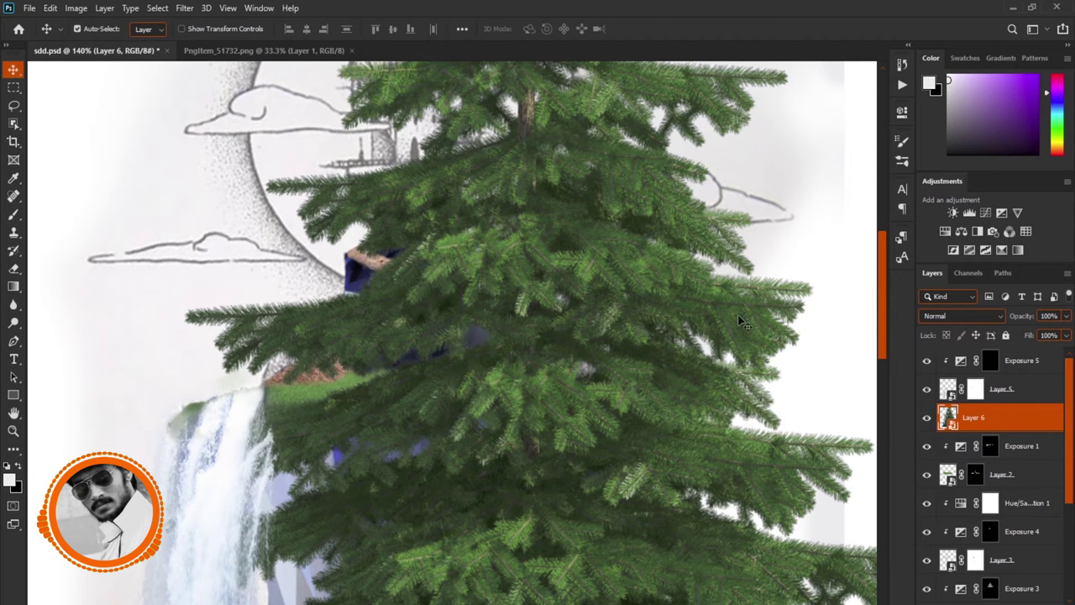
key("ctrl+t")
key("ctrl+0")
key("ctrl+0")
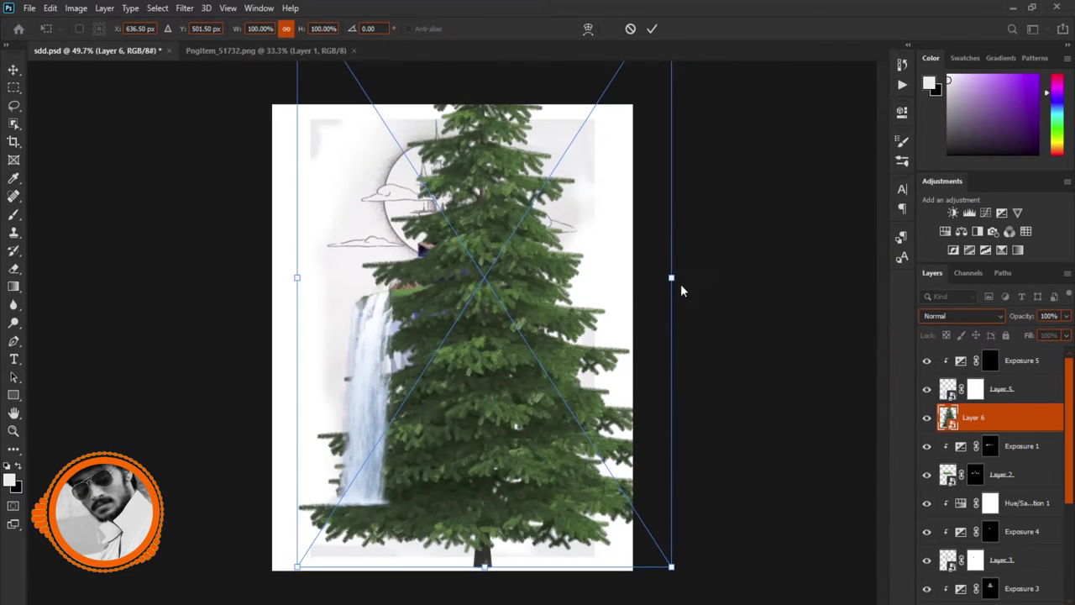
mouse_move(670, 277)
left_mouse_down()
mouse_move(610, 293)
mouse_move(384, 312)
mouse_move(521, 260)
mouse_move(501, 264)
left_mouse_up()
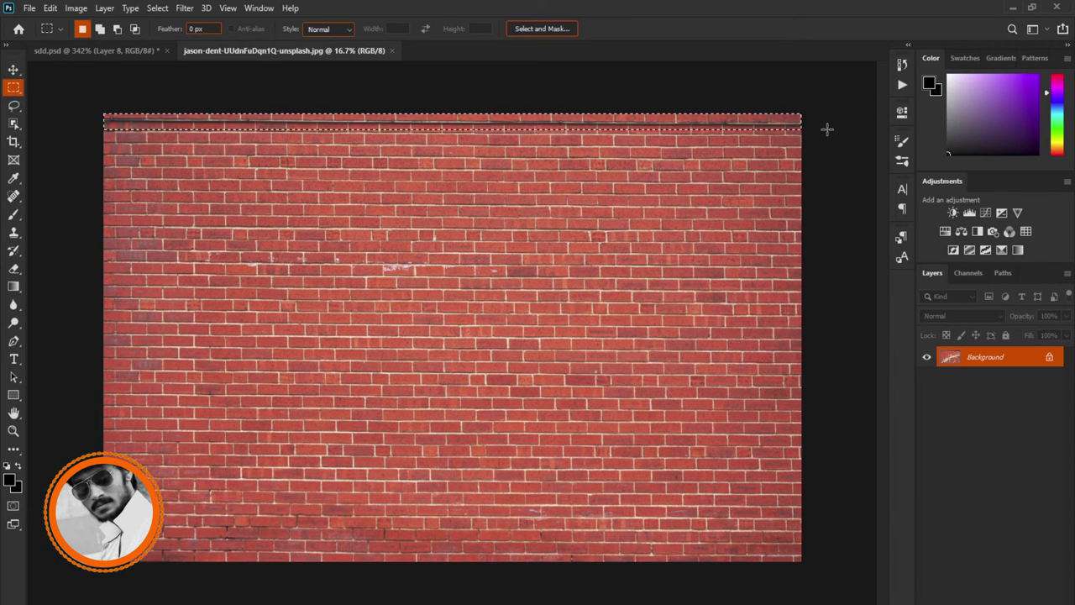
Step: Carry the brick strip into the castle artwork and clip it to castle shape Layer 8
left_click_drag(819, 125, 823, 132)
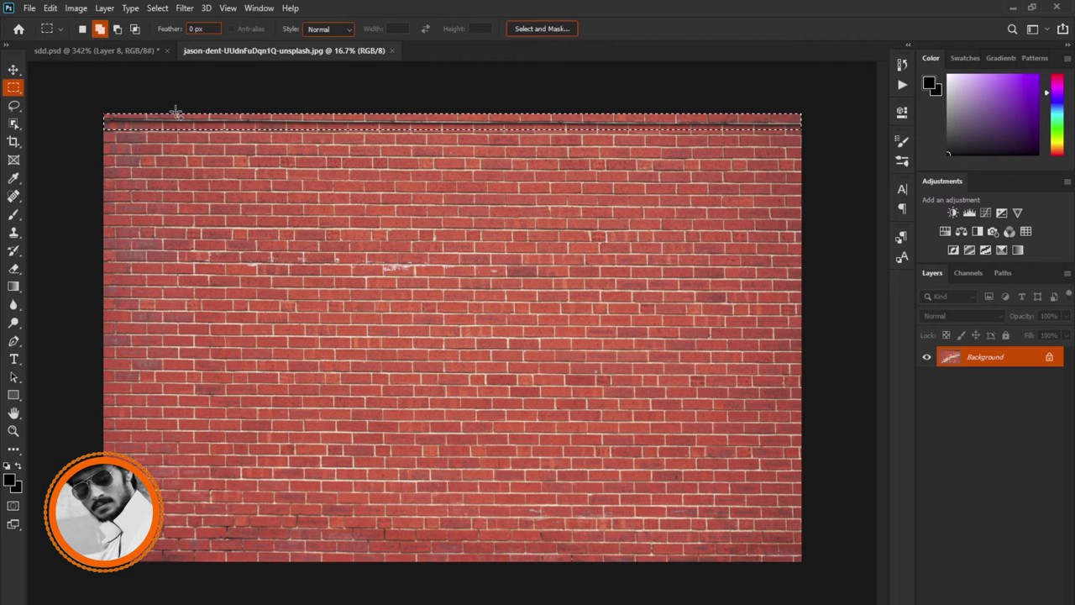
left_click(14, 69)
mouse_move(322, 324)
left_mouse_down()
mouse_move(144, 138)
mouse_move(421, 352)
left_mouse_up()
scroll(1008, 554, "down", 3)
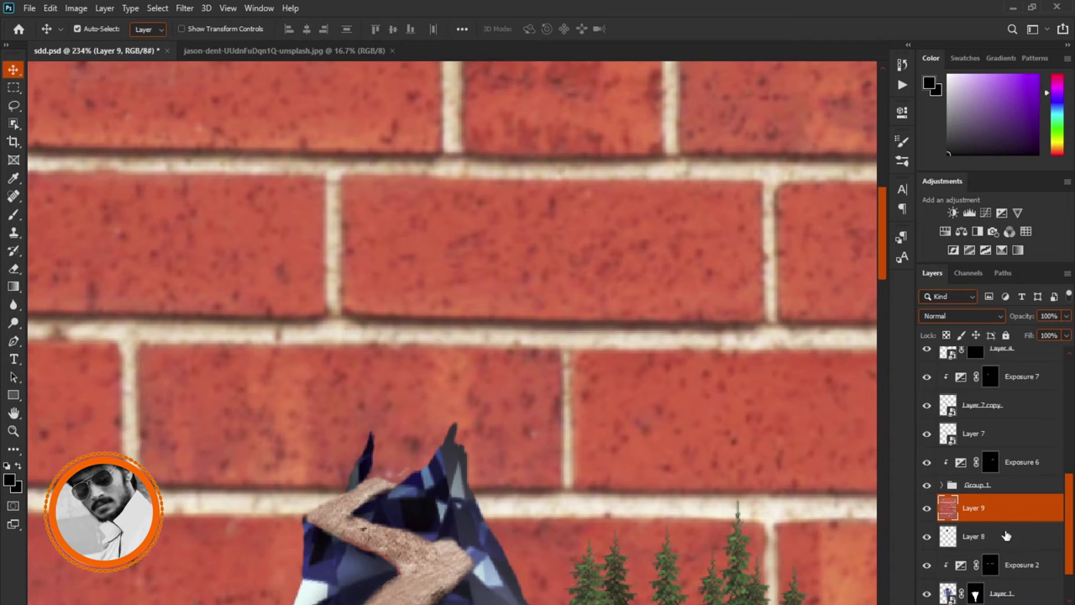
left_click(1008, 523, "alt")
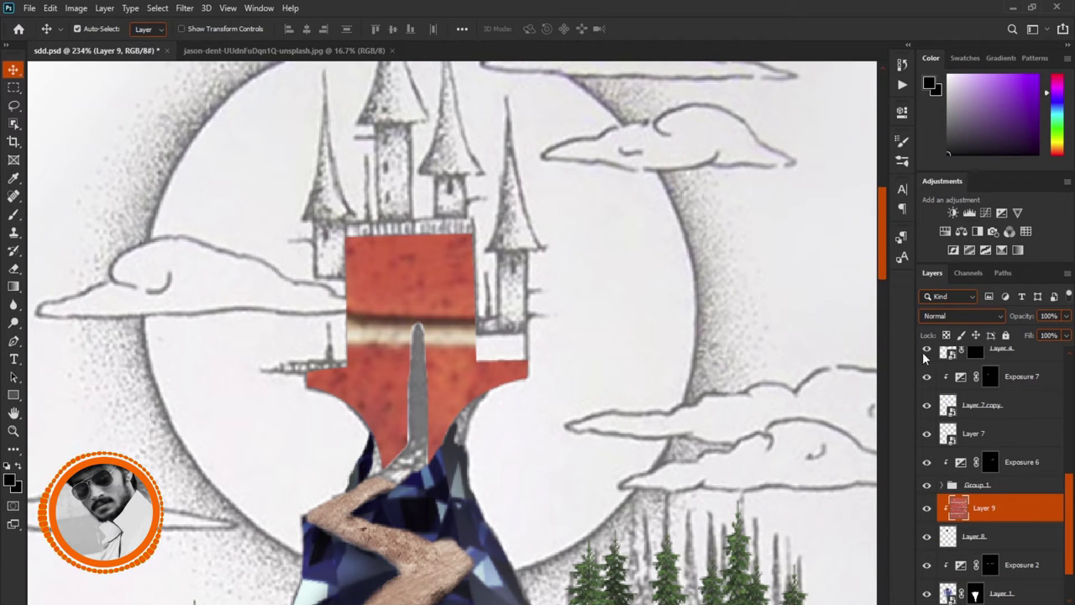
scroll(547, 427, "down", 5)
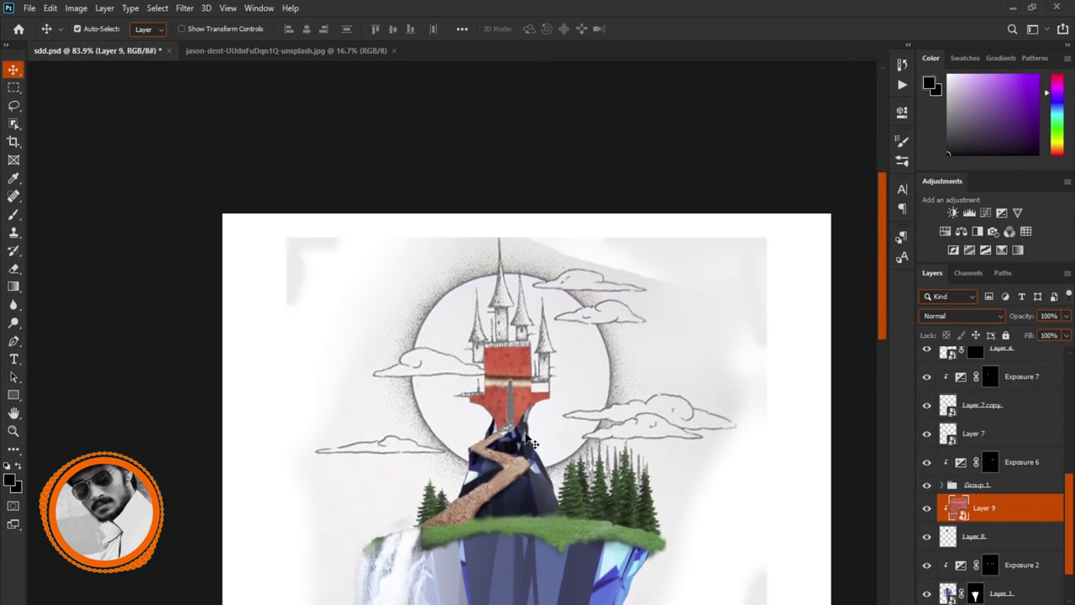
Step: Scale the brick layer down sharply and move it up onto the castle
key("ctrl+t")
scroll(652, 271, "down", 2)
scroll(596, 305, "down", 4)
scroll(596, 305, "down", 3)
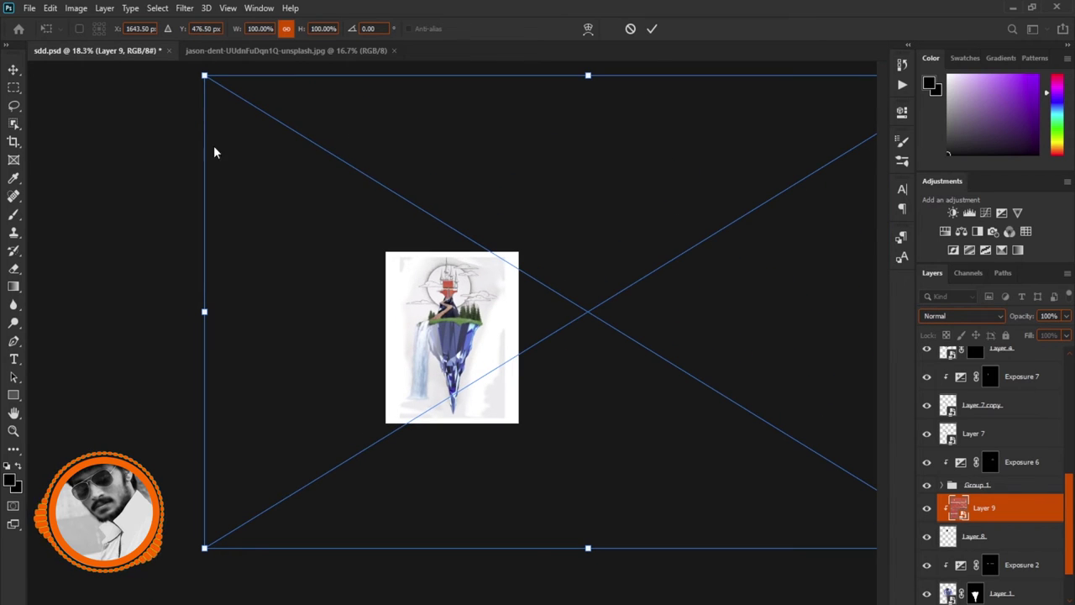
left_click_drag(202, 77, 744, 408)
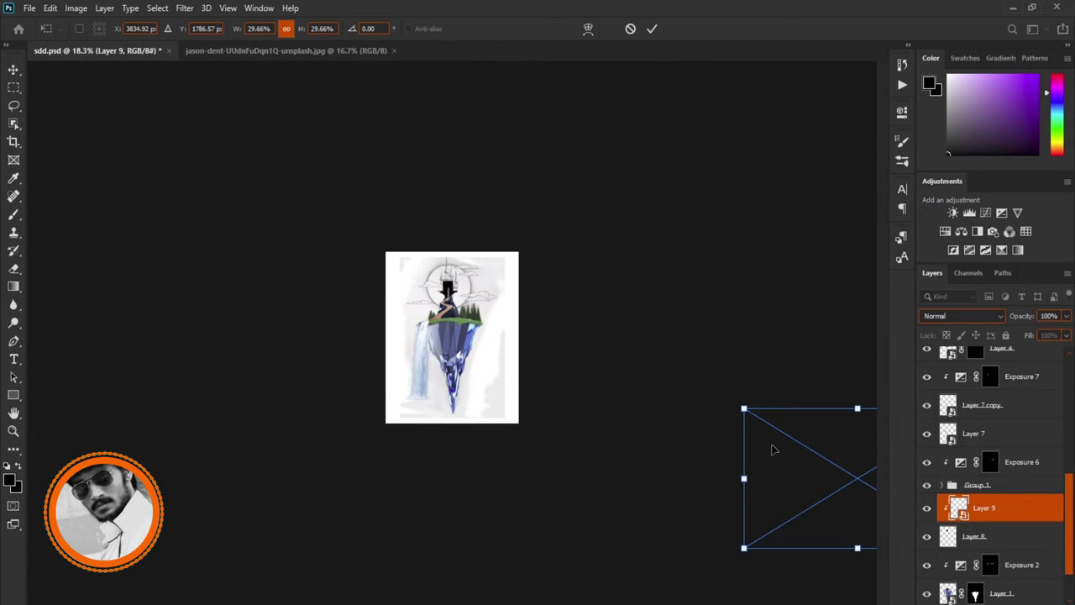
left_click_drag(773, 446, 395, 305)
mouse_move(590, 263)
left_mouse_down()
mouse_move(427, 348)
mouse_move(382, 395)
left_mouse_up()
left_click_drag(450, 313, 471, 269)
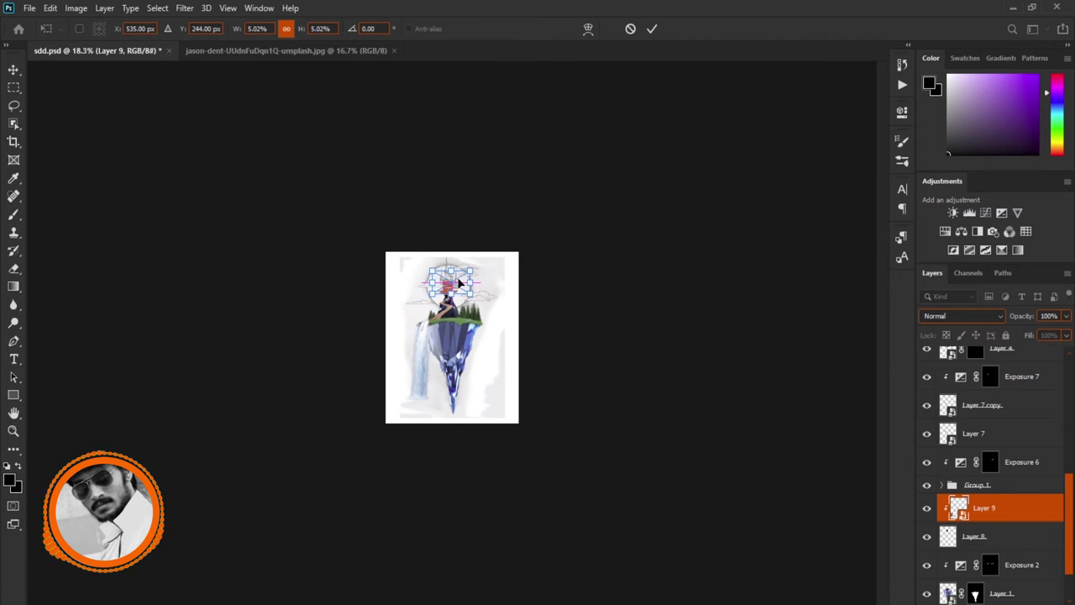
scroll(454, 302, "up", 3)
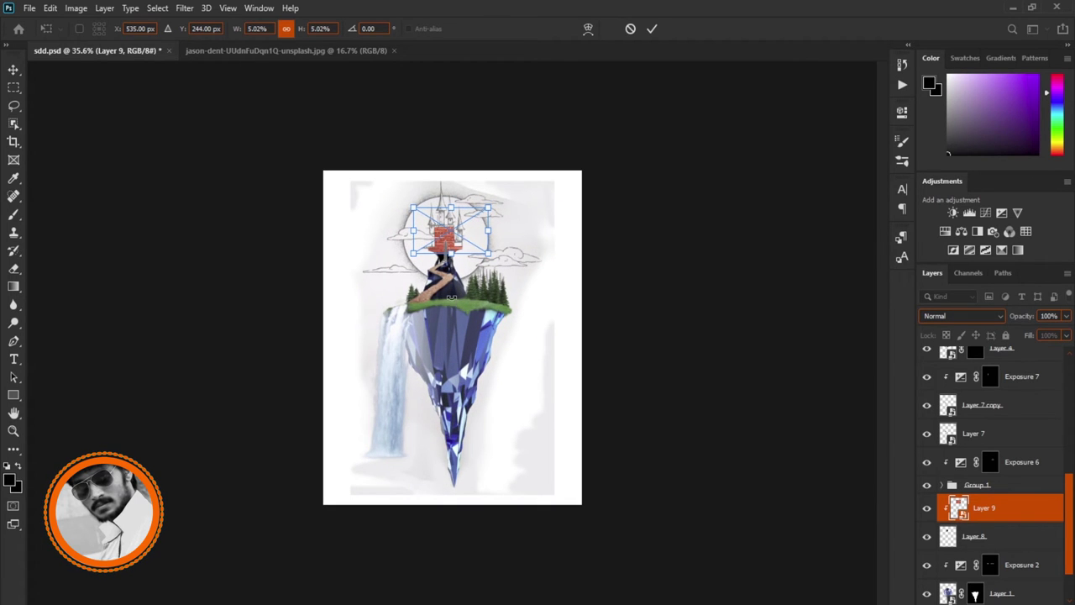
key("Return")
Step: Re-transform the bricks, tilting, nudging and shrinking them to fit the castle wall
scroll(449, 294, "up", 2)
scroll(445, 303, "up", 2)
scroll(431, 363, "up", 2)
key("ctrl+t")
mouse_move(551, 251)
left_mouse_down()
mouse_move(493, 341)
mouse_move(588, 236)
mouse_move(573, 236)
left_mouse_up()
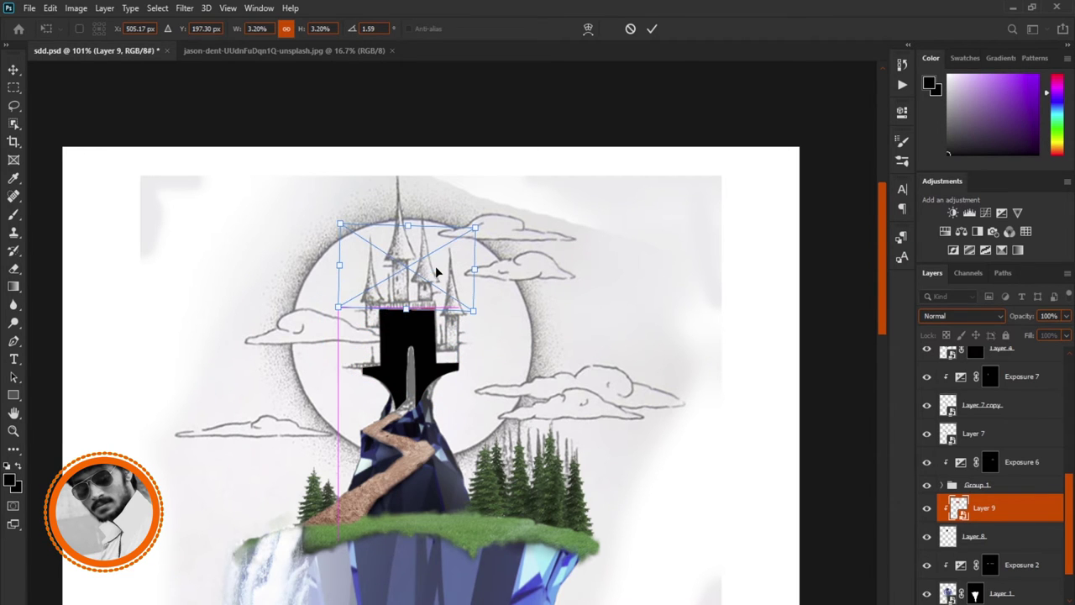
left_click_drag(419, 347, 440, 266)
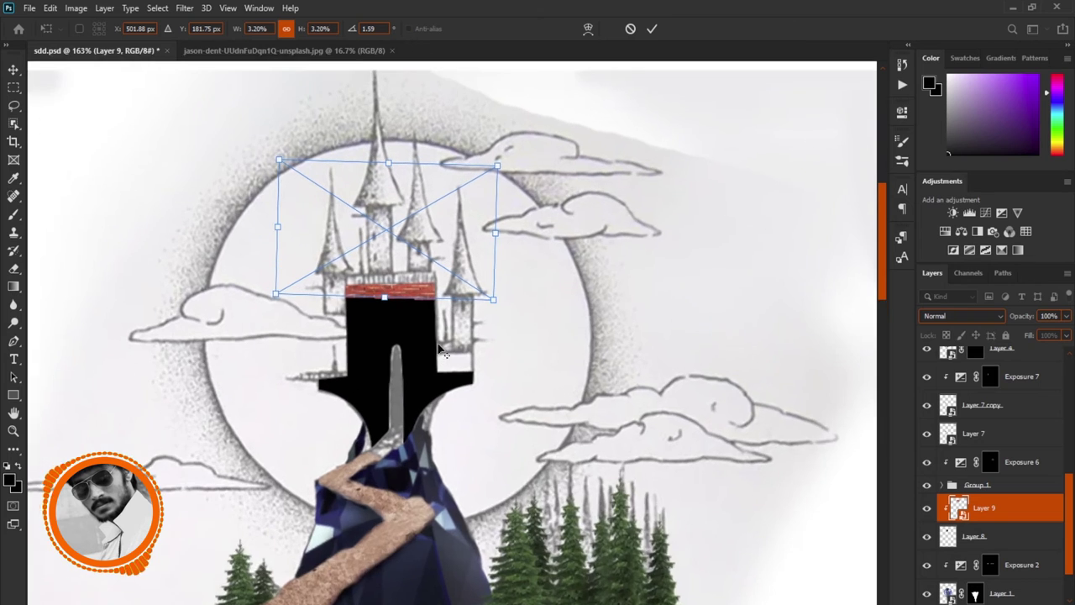
scroll(440, 334, "up", 5)
key("shift+Down")
key("shift+Down")
key("shift+Down")
key("shift+Down")
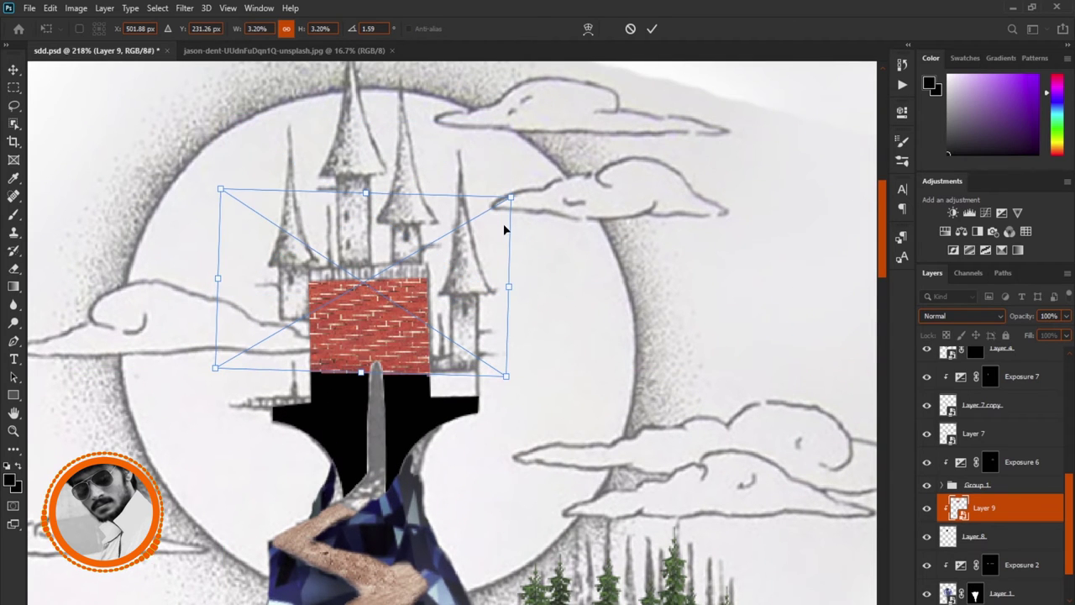
left_click_drag(511, 196, 444, 225)
left_click_drag(420, 304, 415, 315)
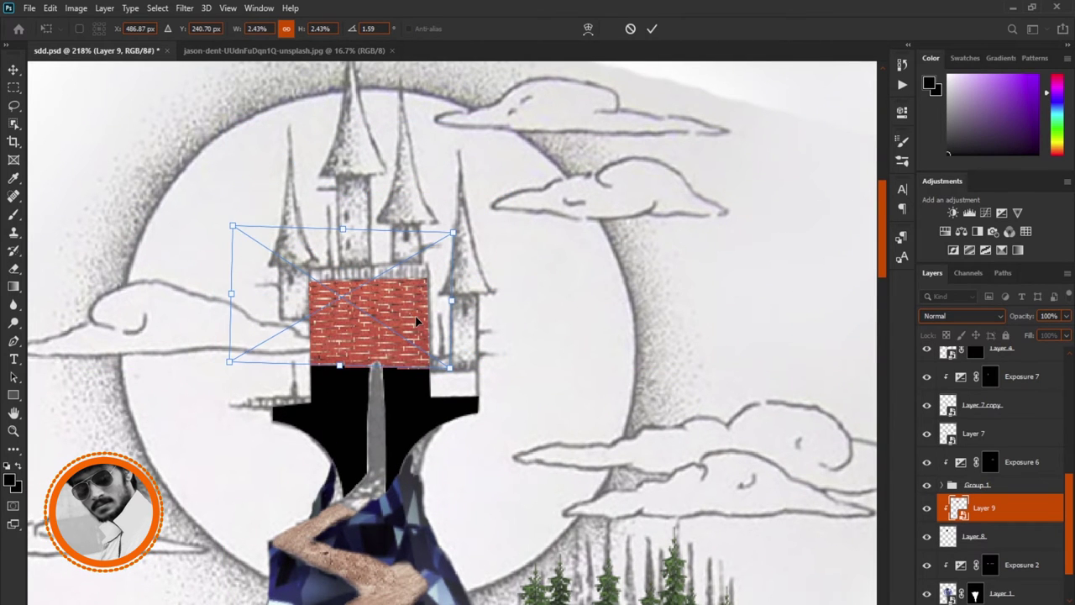
key("Return")
Step: Lower castle shape Layer 8 to 60% opacity, keeping brick Layer 9 active
left_click(1002, 546)
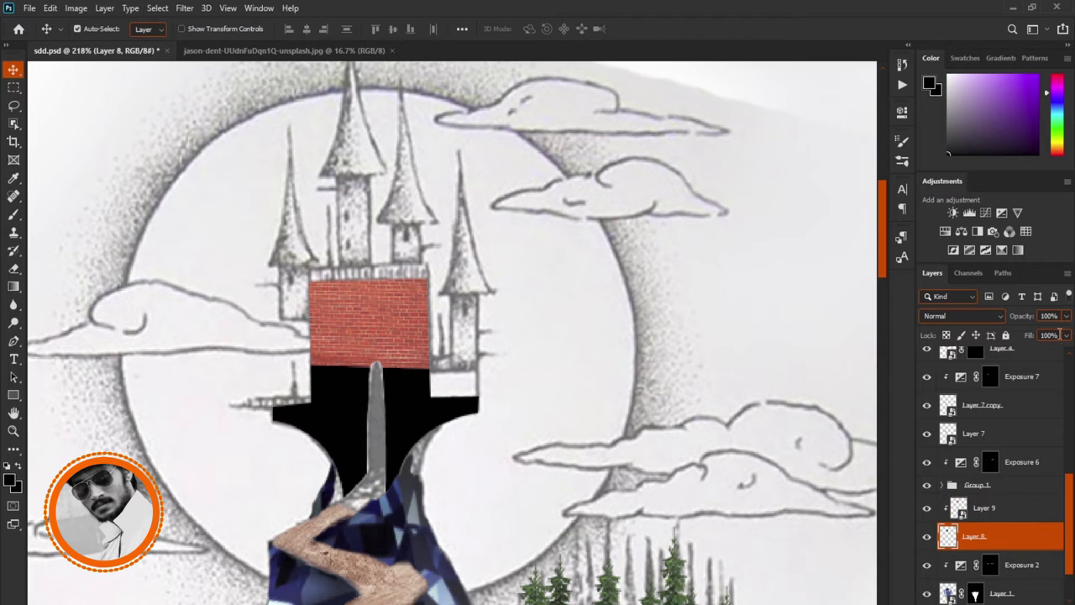
left_click(1055, 316)
type("71")
key("6")
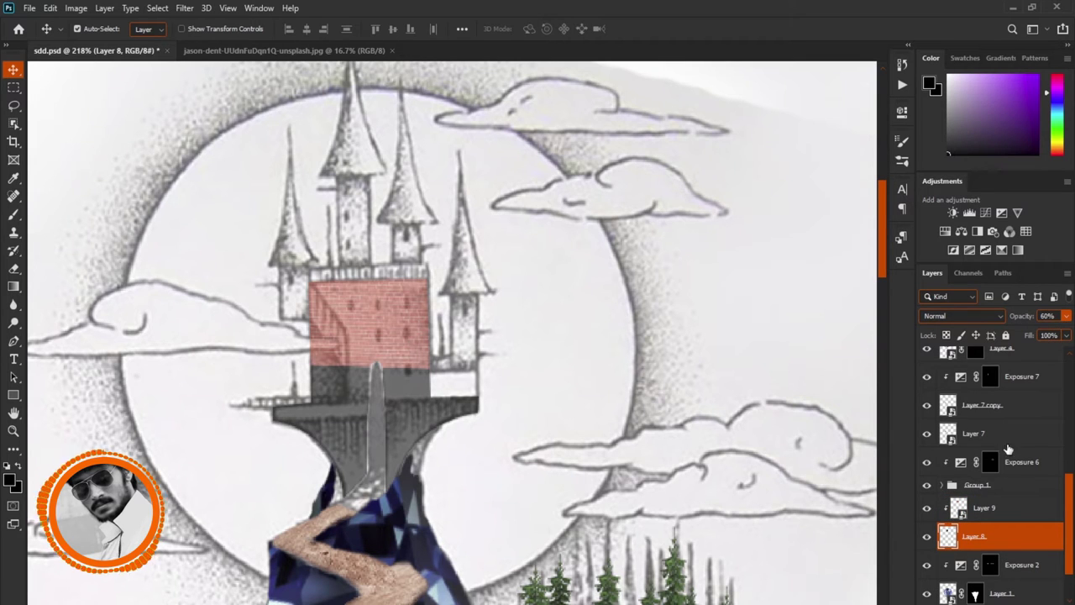
left_click(1000, 509)
Step: Lower and level the bricks, then warp their right corners inward along the castle wall
key("ctrl+t")
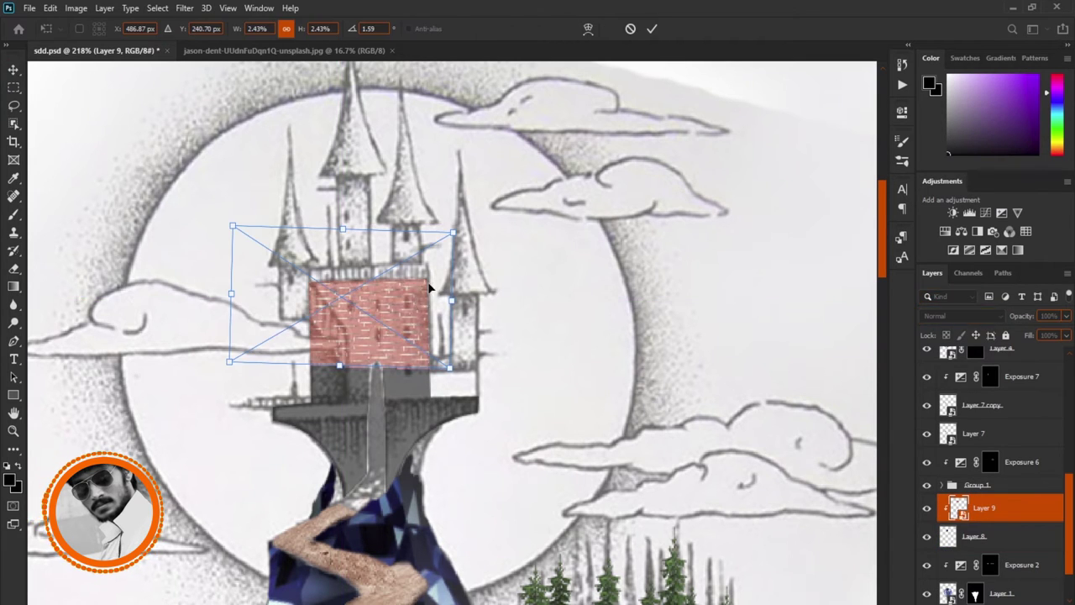
left_click_drag(420, 330, 422, 360)
left_click_drag(477, 256, 471, 256)
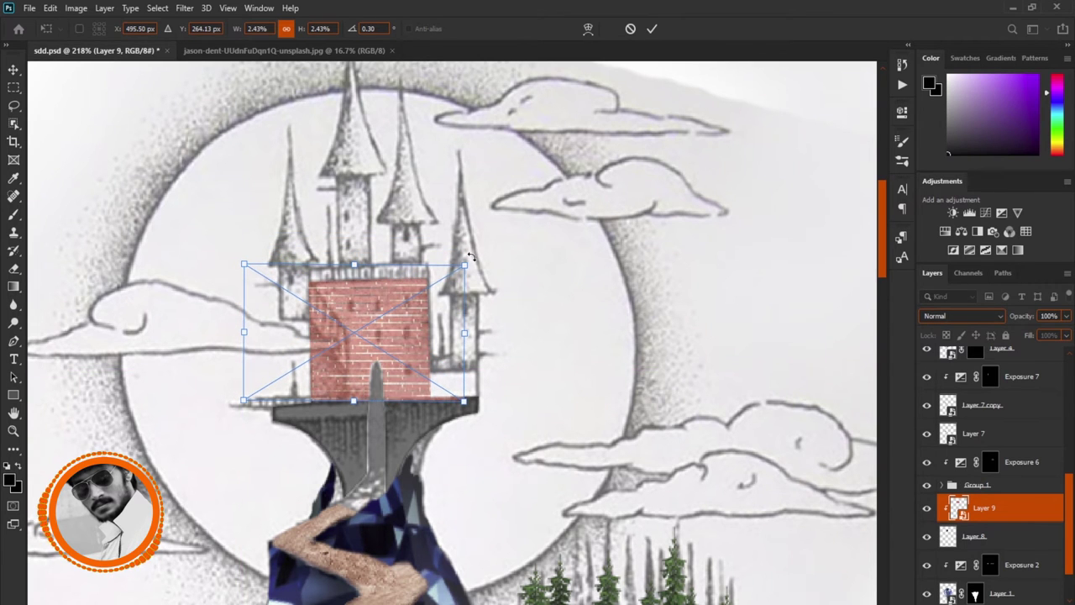
right_click(467, 478)
left_click(461, 316)
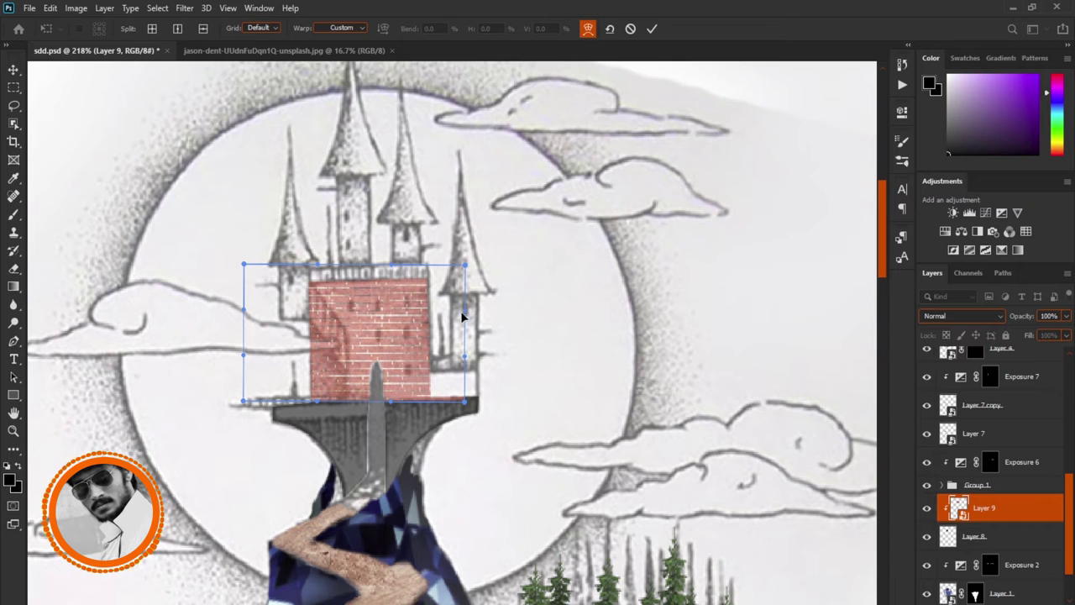
left_click_drag(452, 273, 438, 278)
left_click_drag(452, 392, 435, 383)
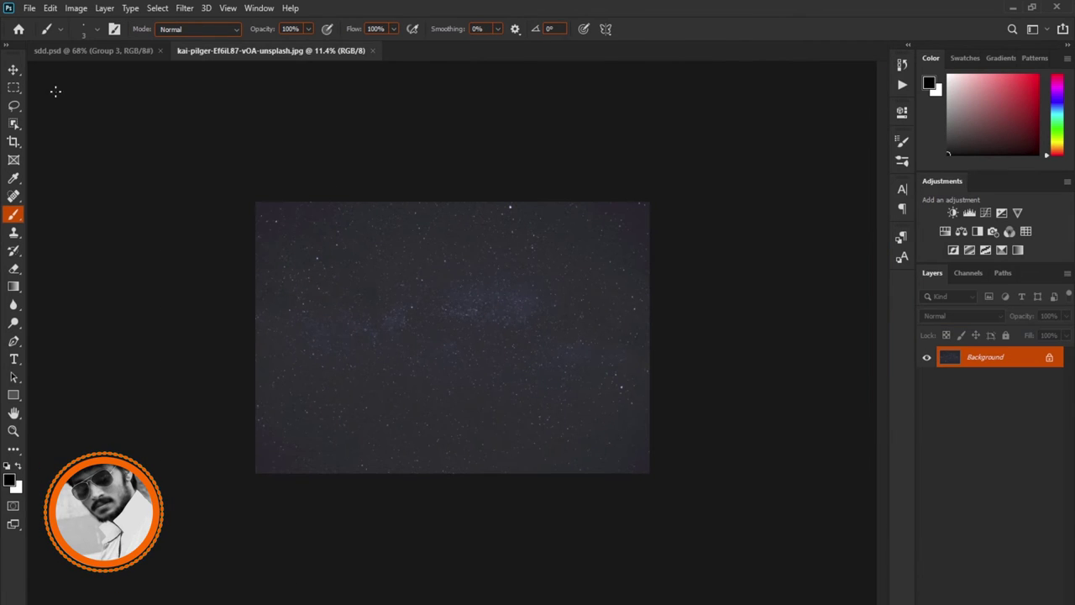
left_click(14, 70)
Step: Place the starry sky behind the island artwork, resized, centred and rotated
mouse_move(307, 291)
left_mouse_down()
mouse_move(116, 52)
mouse_move(408, 334)
left_mouse_up()
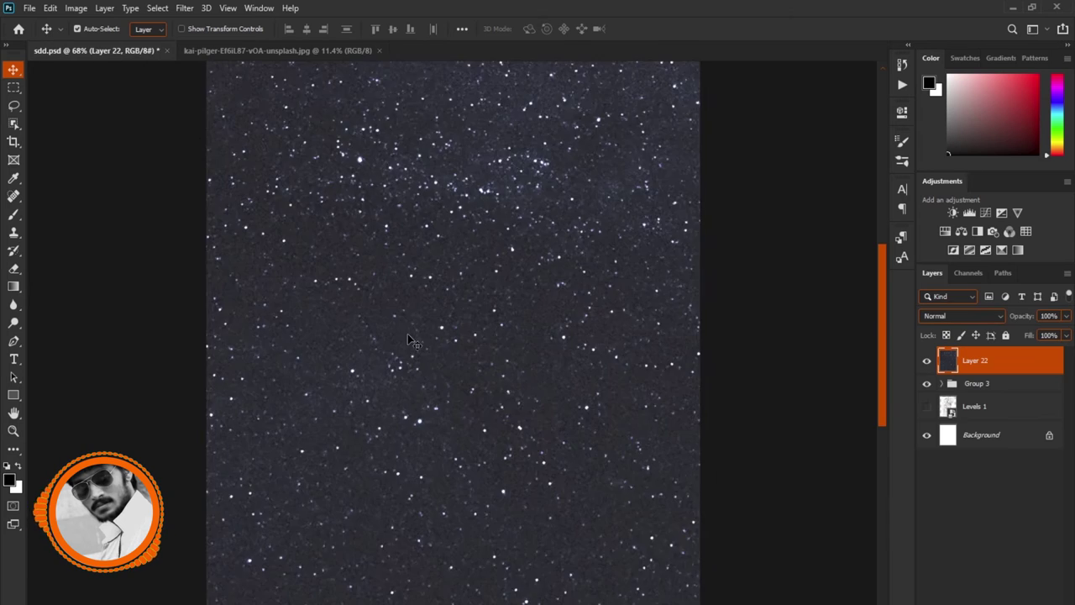
scroll(712, 384, "down", 2)
left_click_drag(1018, 367, 1013, 393)
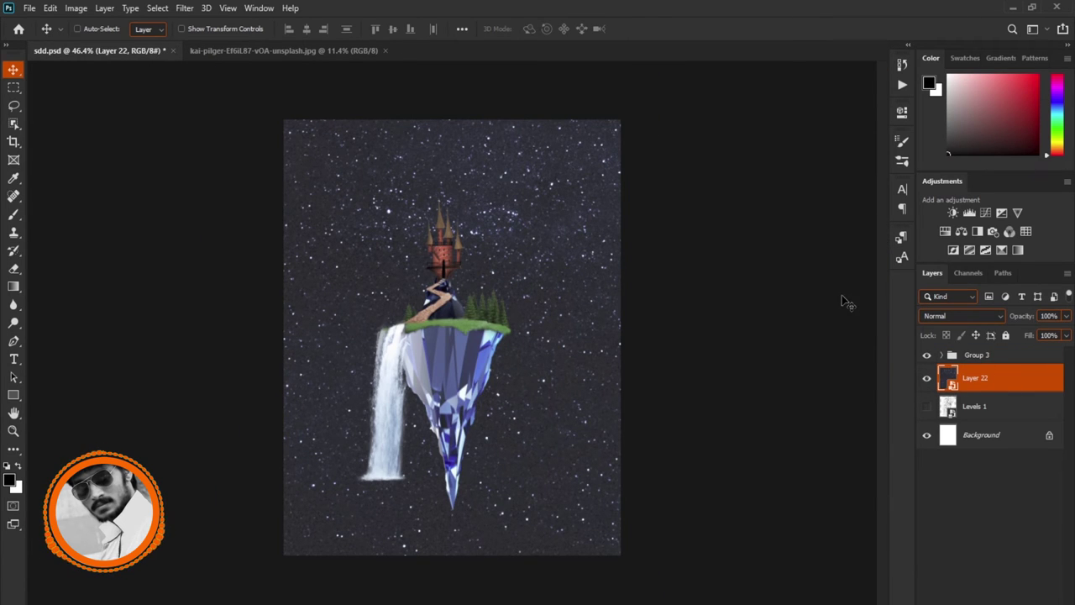
key("ctrl+t")
scroll(732, 241, "down", 3)
scroll(672, 295, "down", 4)
mouse_move(616, 208)
left_mouse_down()
mouse_move(376, 376)
mouse_move(469, 316)
mouse_move(544, 368)
left_mouse_up()
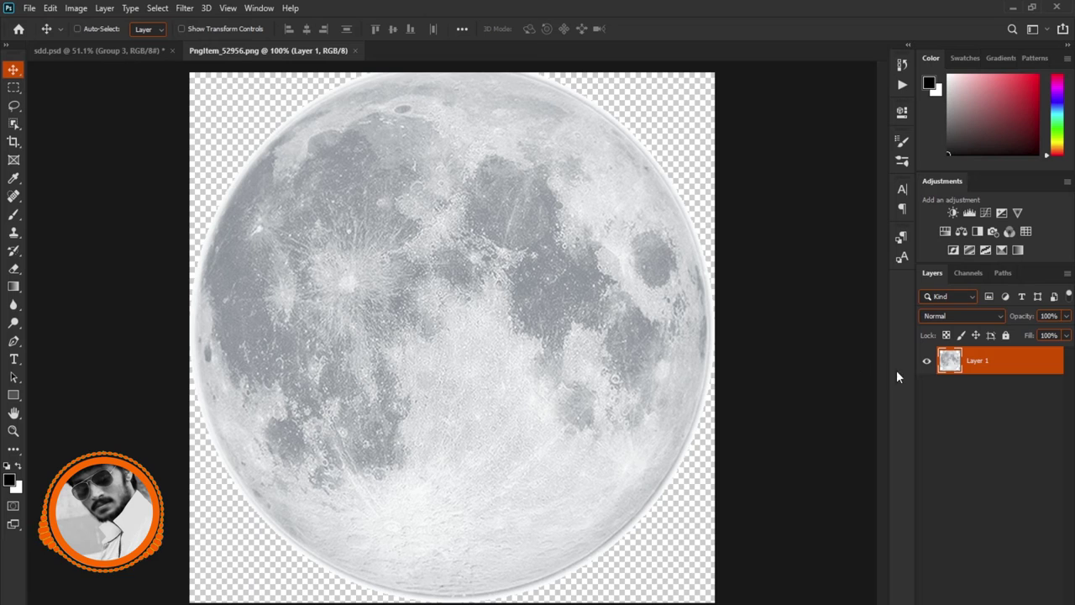
Step: Add the first moon between island and sky, shrinking it and moving it up-left
mouse_move(454, 298)
left_mouse_down()
mouse_move(288, 204)
mouse_move(98, 63)
mouse_move(488, 310)
left_mouse_up()
mouse_move(1056, 370)
left_mouse_down()
mouse_move(1024, 405)
mouse_move(995, 397)
left_mouse_up()
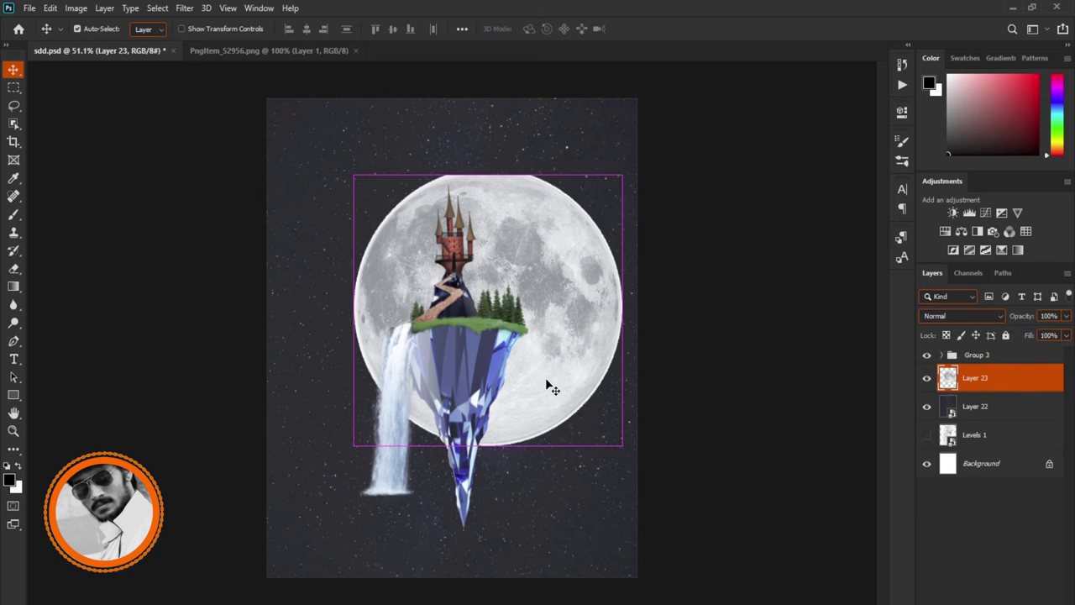
key("ctrl+t")
left_click_drag(563, 254, 528, 212)
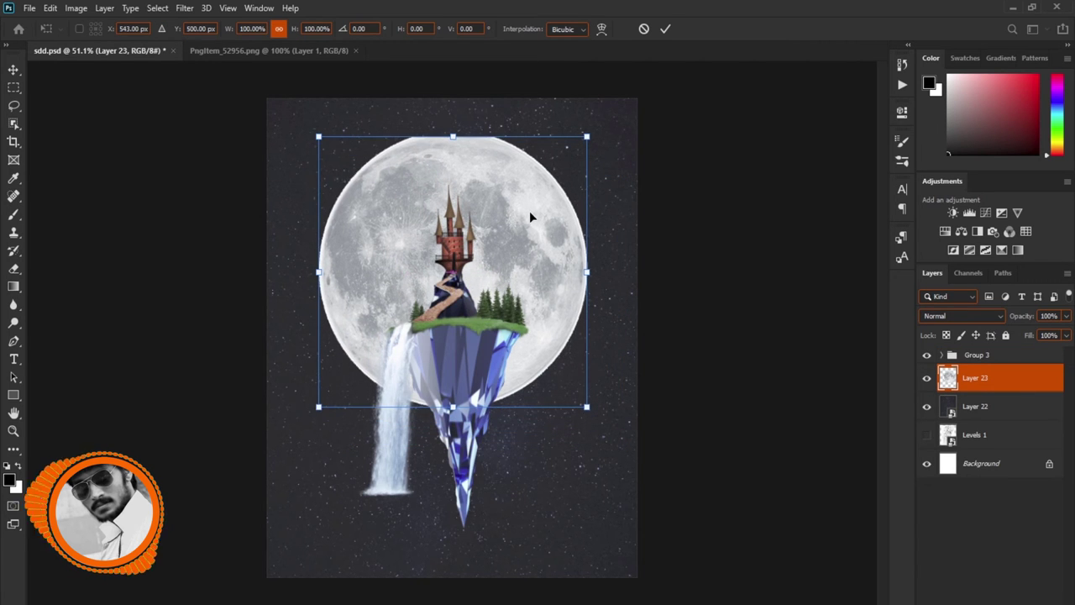
left_click_drag(585, 137, 563, 161)
left_click_drag(498, 262, 514, 233)
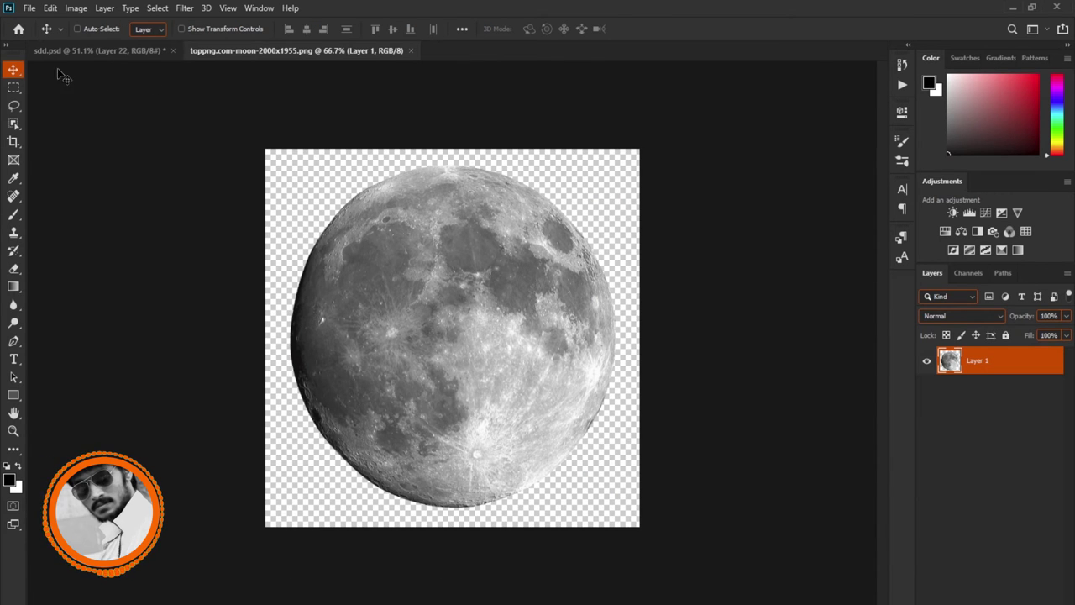
Step: Add the second moon at 92.52% behind the castle and save the PSD
left_click_drag(510, 300, 461, 290)
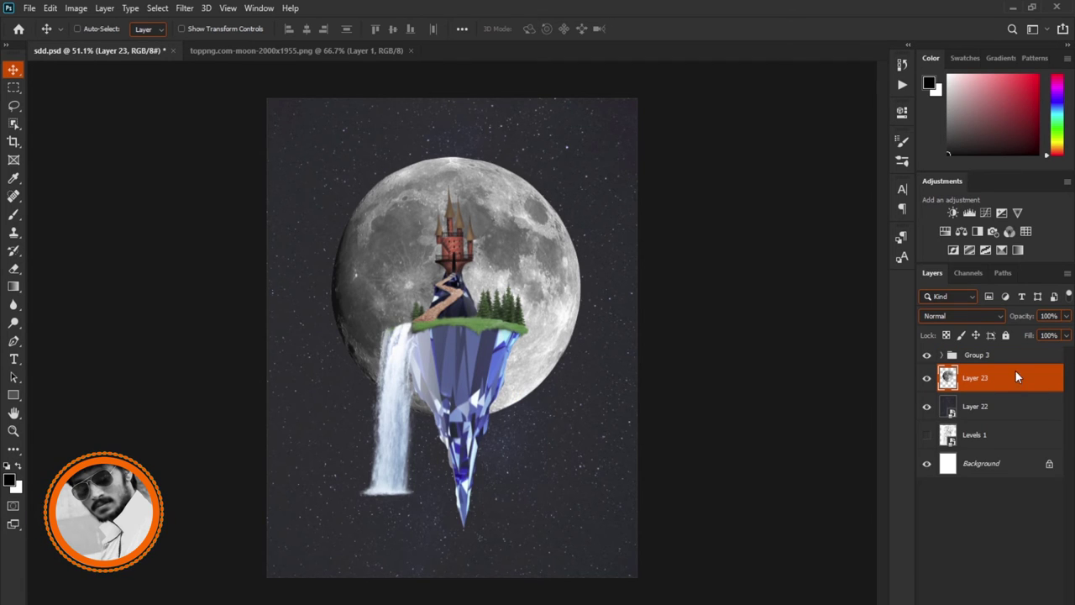
key("ctrl+t")
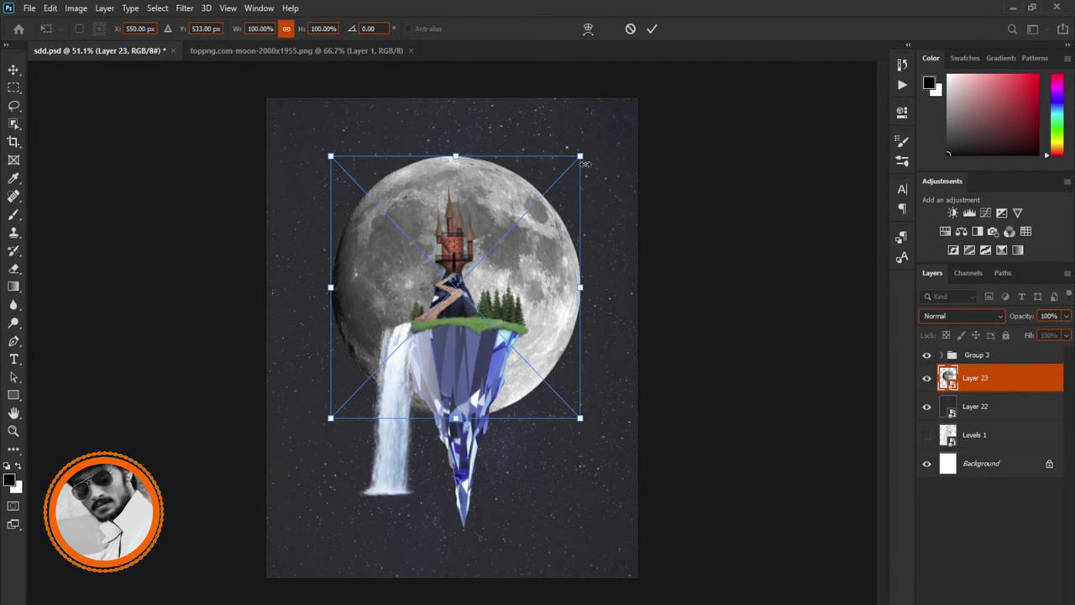
left_click_drag(584, 163, 539, 206)
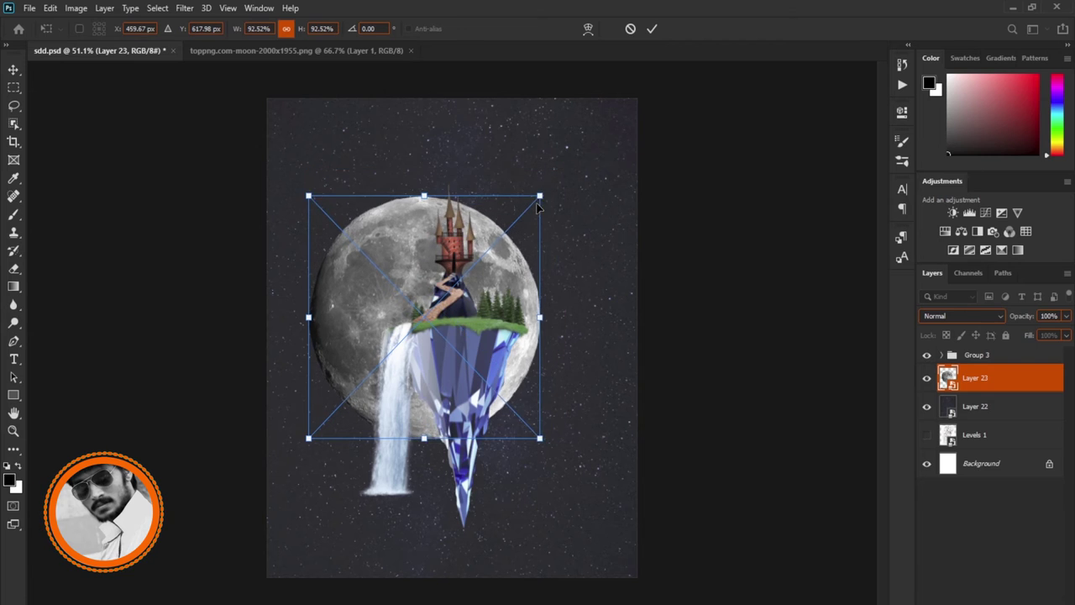
left_click_drag(503, 271, 532, 209)
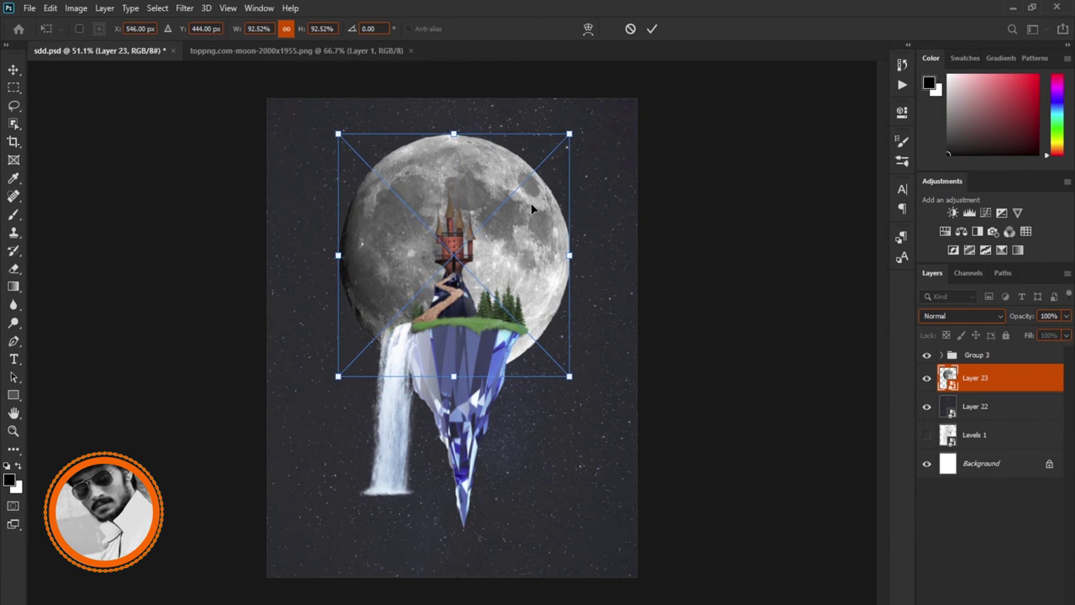
key("Return")
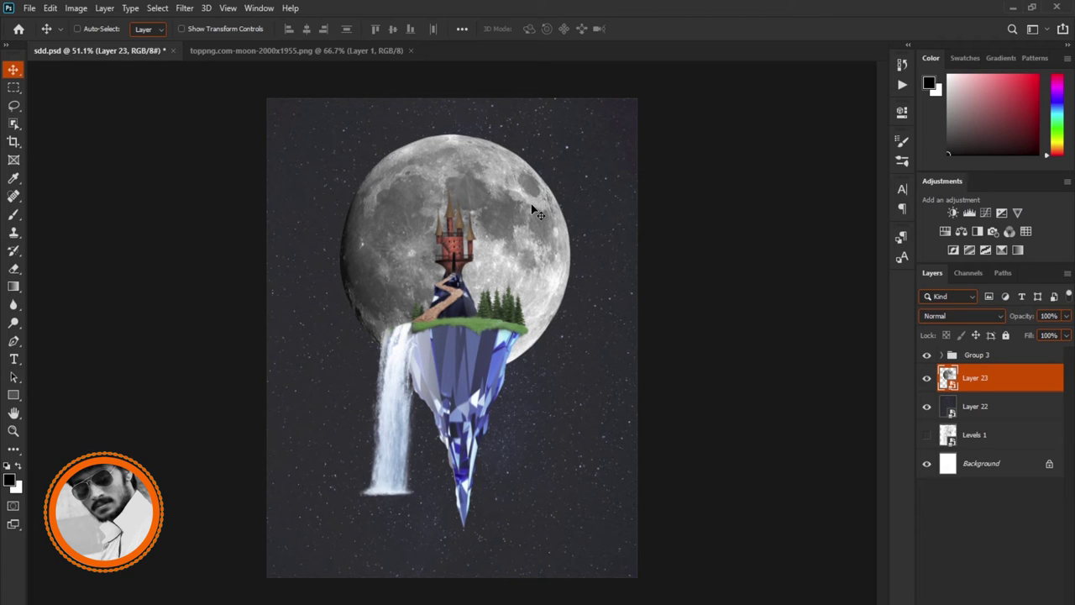
key("ctrl+s")
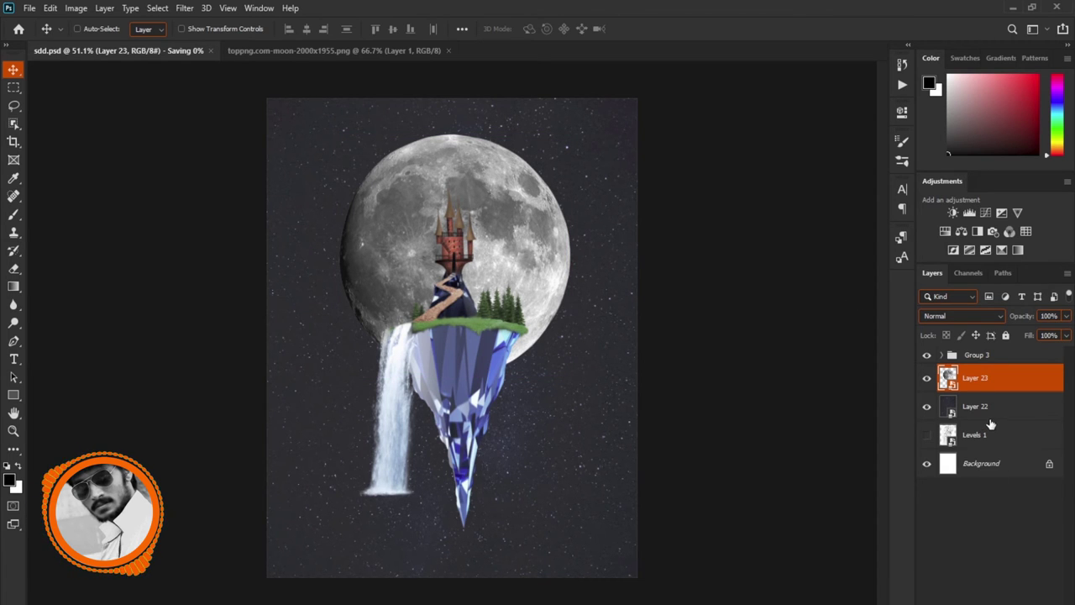
Step: Add a white Color Fill layer above Layer 22 and set a soft, low-flow white brush
left_click(988, 410)
left_click(946, 235)
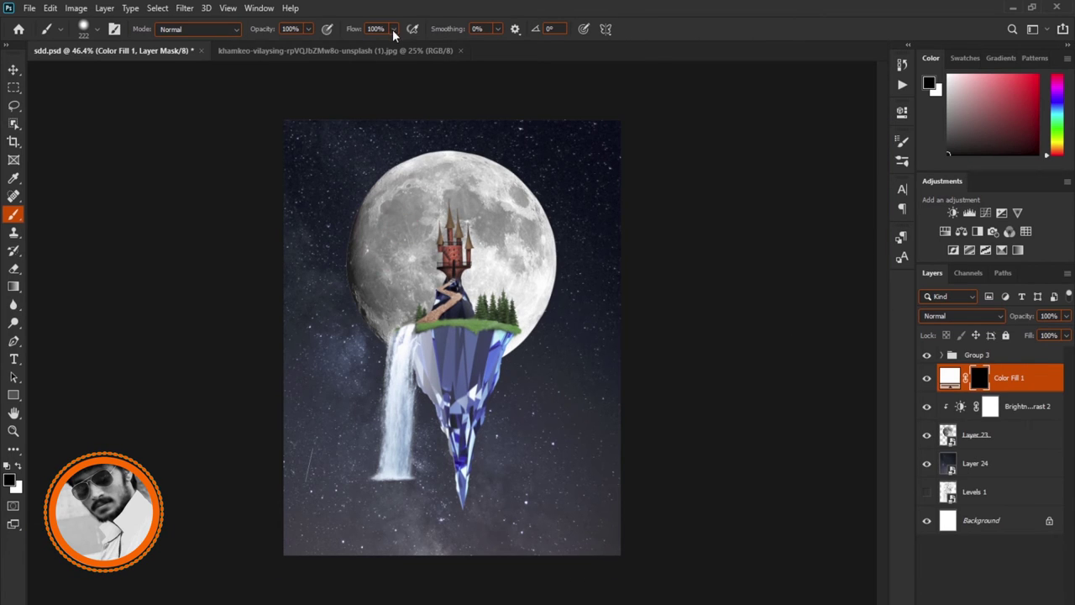
left_click(413, 29)
key("x")
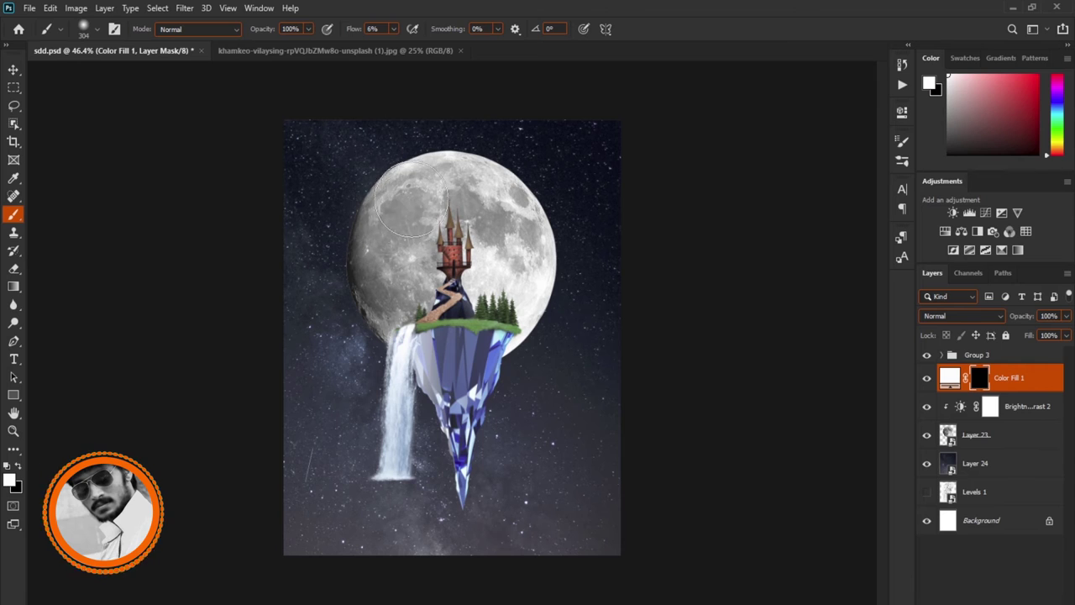
key("bracketright")
key("bracketright")
key("bracketright")
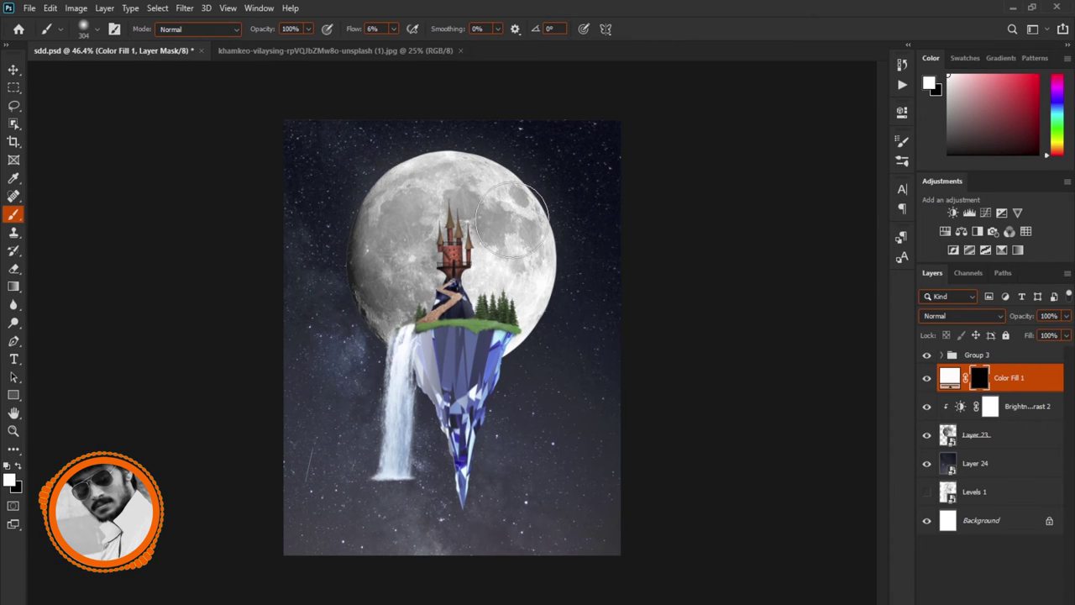
Step: Paint a soft white glow around the moon on the Color Fill mask
mouse_move(385, 241)
left_mouse_down()
mouse_move(361, 252)
mouse_move(378, 286)
left_mouse_up()
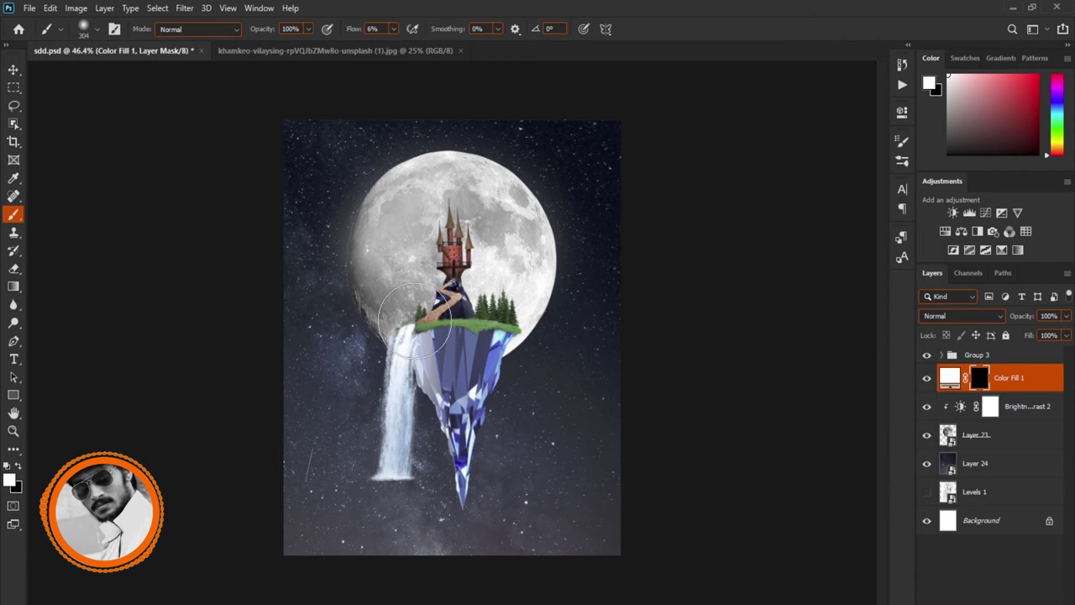
left_click_drag(480, 192, 492, 173)
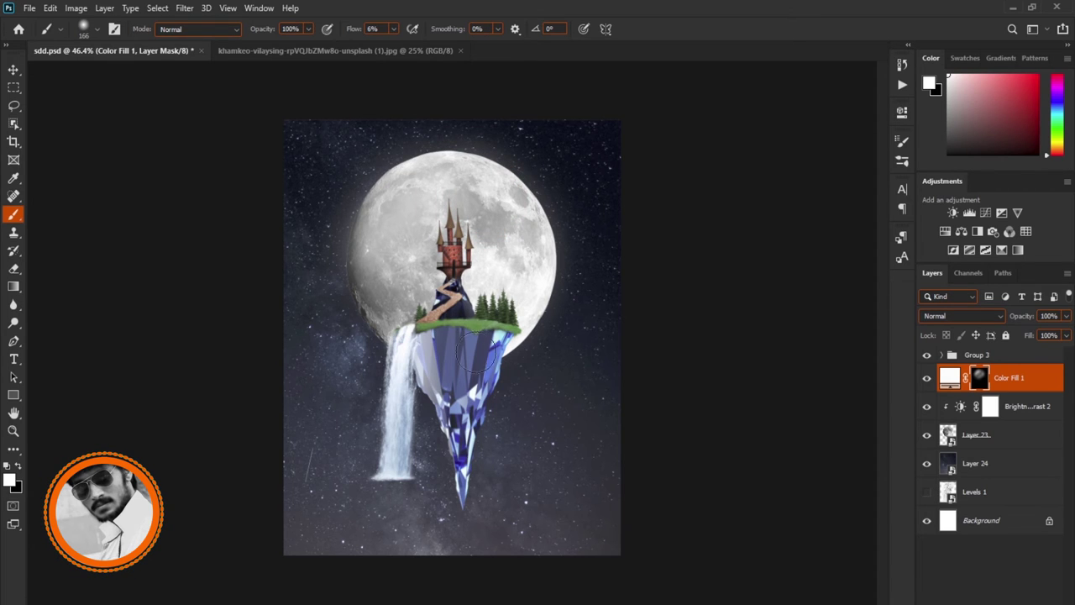
left_click_drag(423, 200, 452, 218)
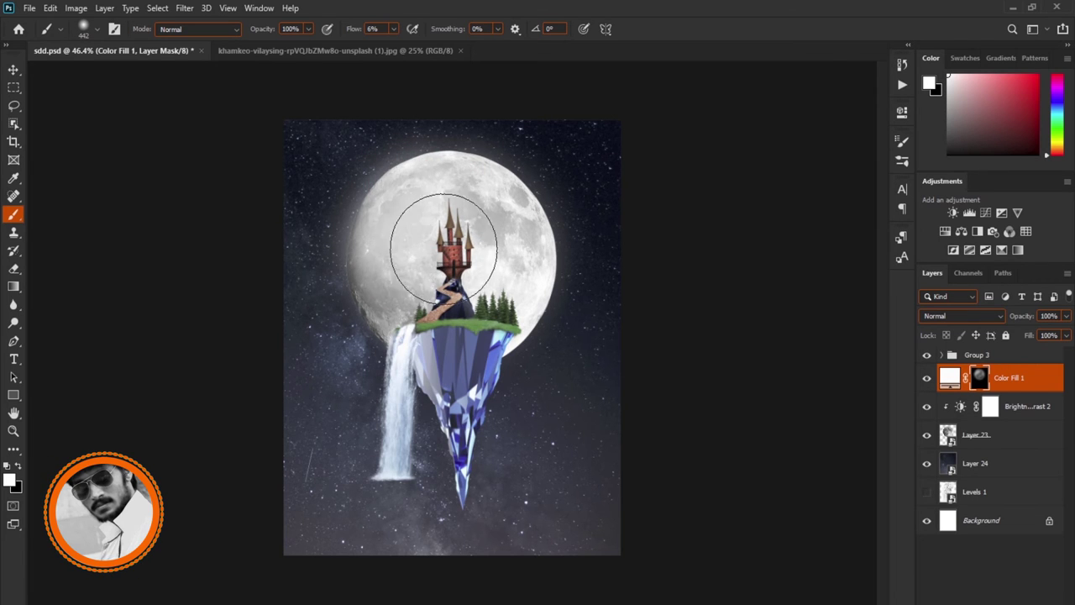
scroll(454, 373, "up", 2)
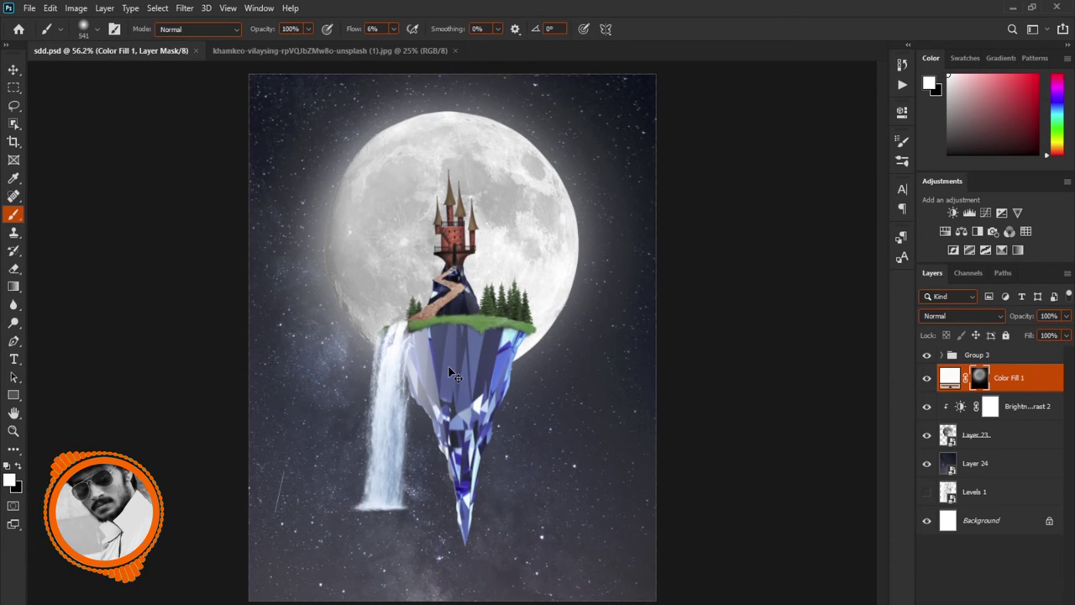
scroll(470, 344, "up", 3)
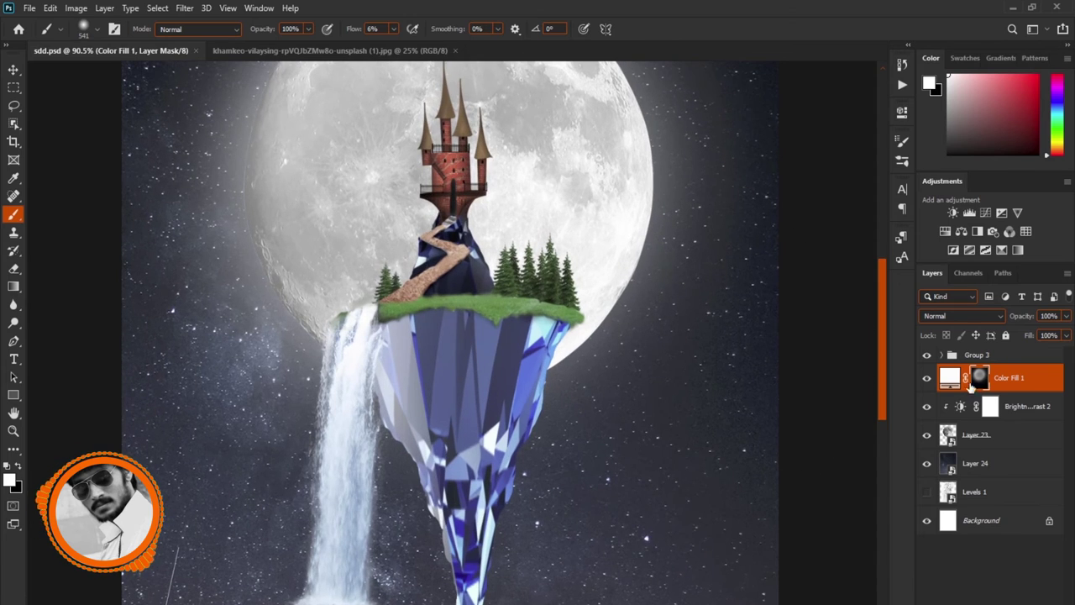
left_click(942, 355)
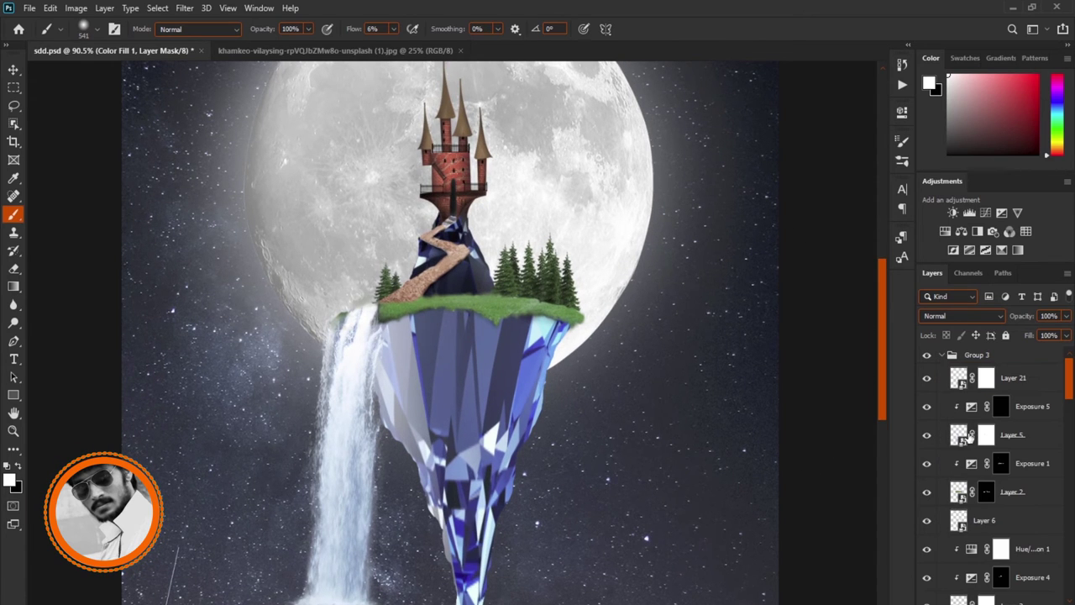
Step: Shrink the brush and paint cyan light onto the upper crystal island
left_click(14, 69)
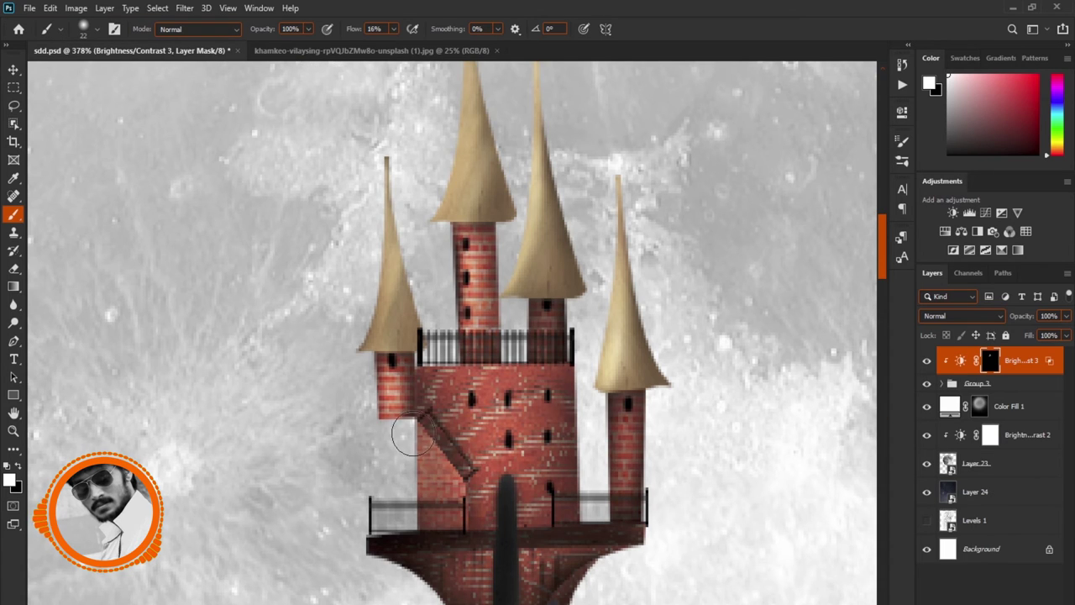
key("bracketleft")
key("bracketleft")
scroll(668, 437, "down", 1)
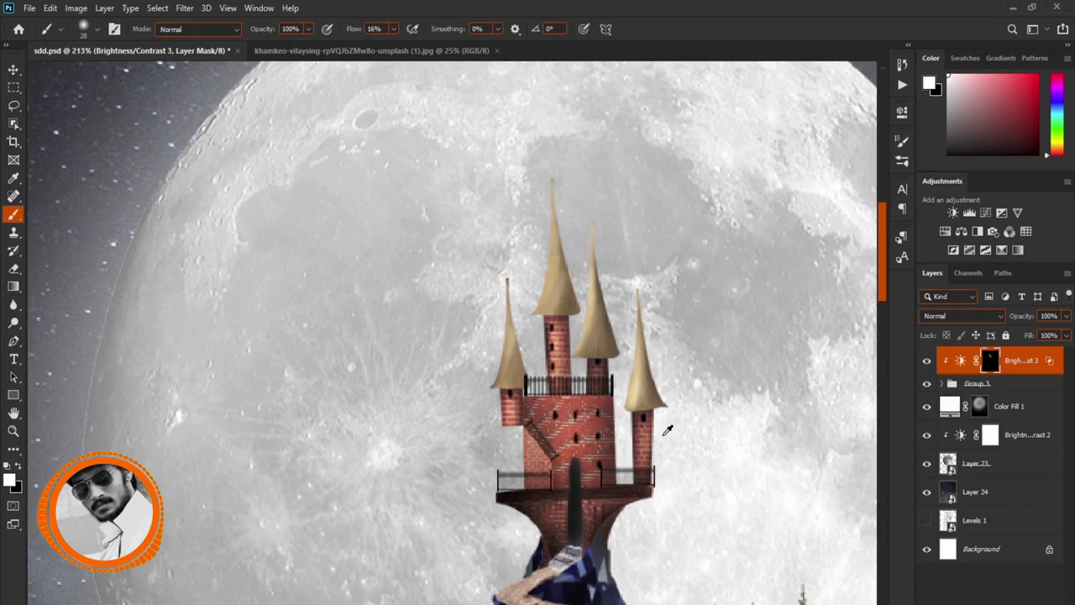
scroll(680, 441, "down", 1)
scroll(672, 448, "down", 1)
scroll(634, 433, "up", 1)
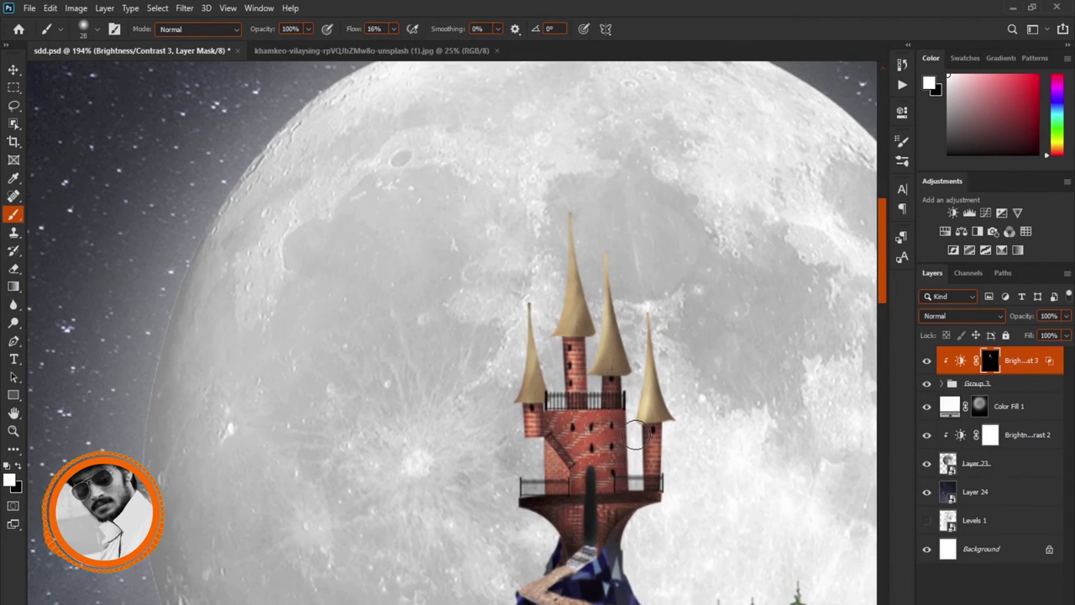
left_click_drag(639, 497, 559, 271)
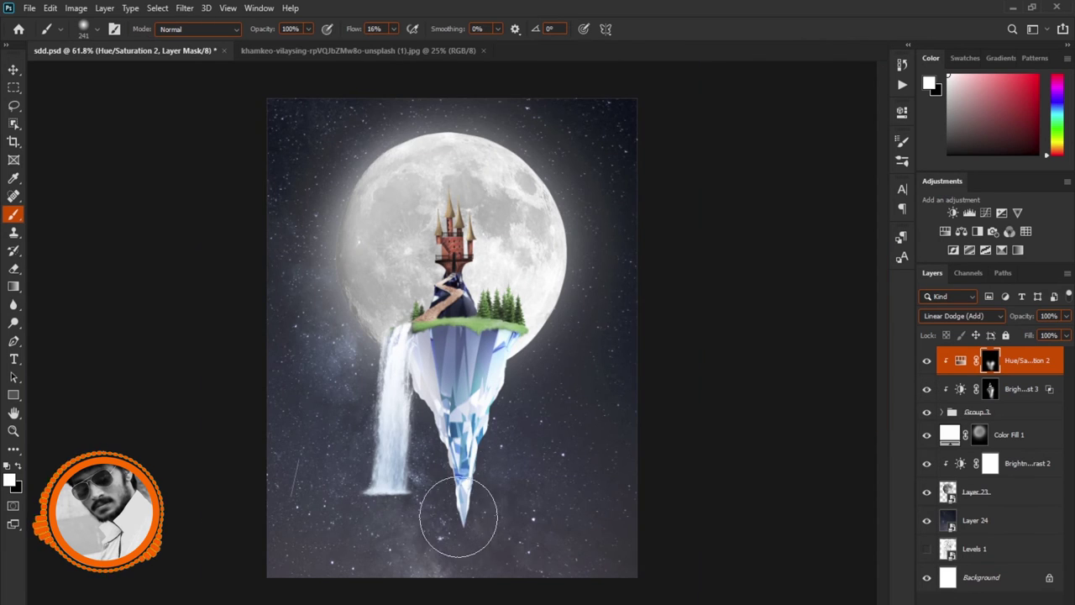
scroll(458, 512, "up", 1)
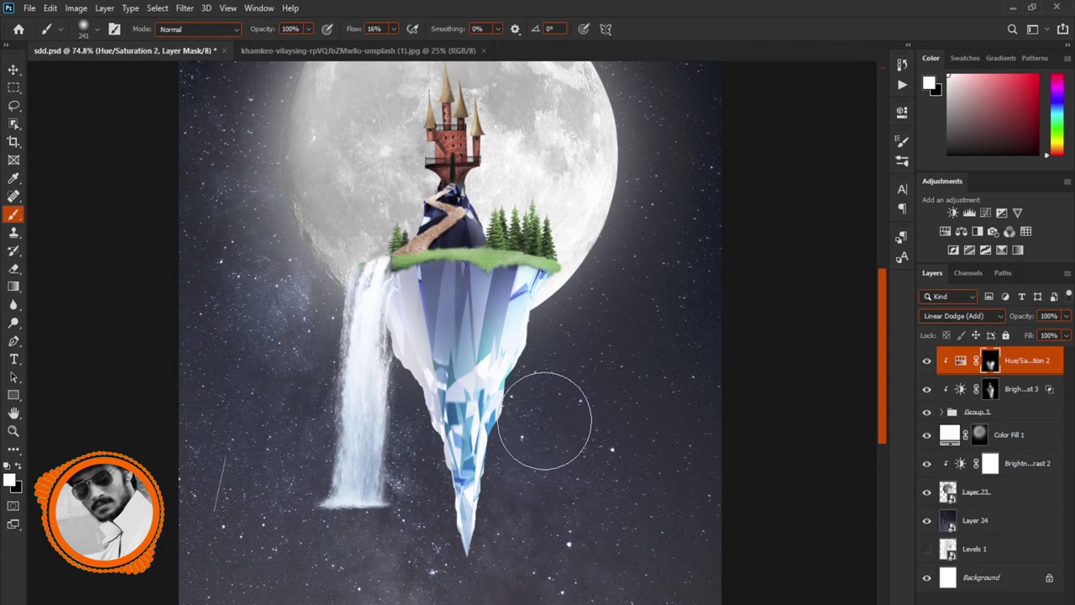
left_click_drag(470, 319, 438, 286)
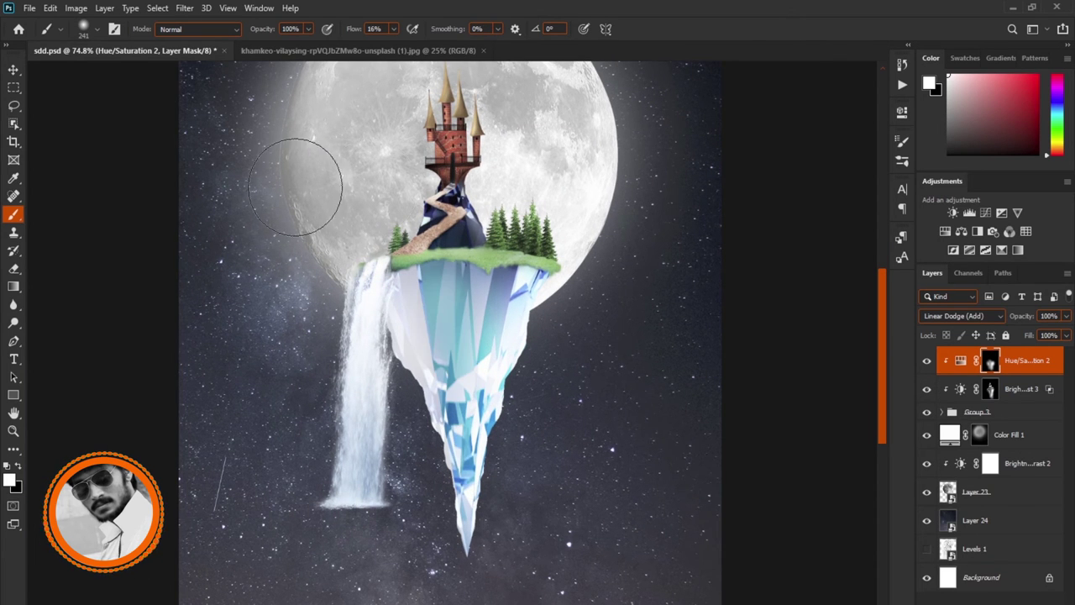
Step: Brush more cyan tint onto the island top, then toggle the castle brightness adjustment to compare
scroll(525, 462, "down", 1)
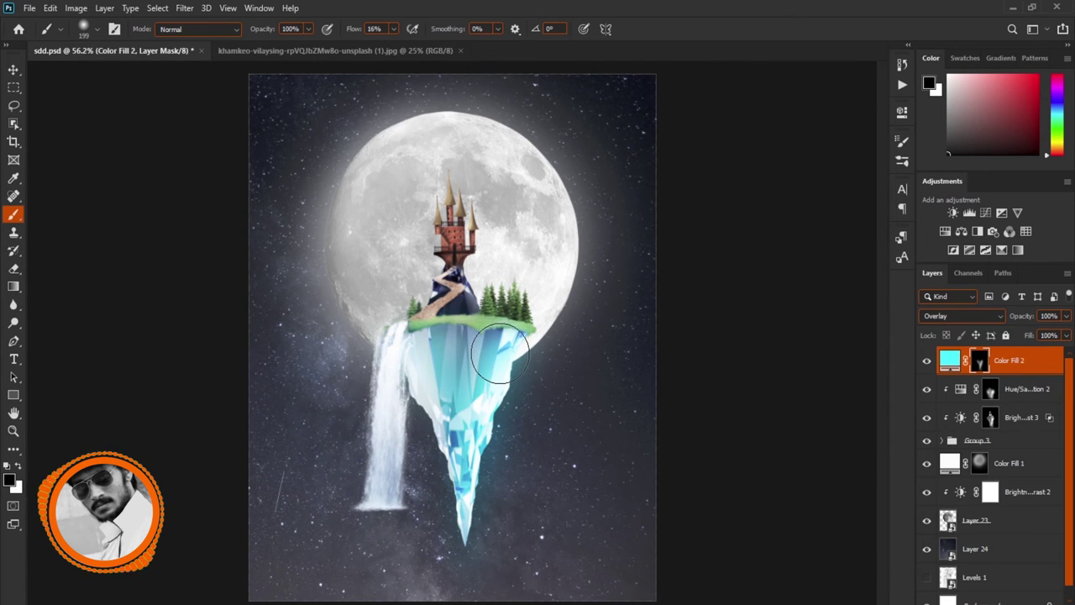
key("x")
mouse_move(492, 336)
left_mouse_down()
mouse_move(431, 325)
mouse_move(454, 336)
mouse_move(500, 318)
left_mouse_up()
scroll(471, 345, "up", 1)
scroll(504, 332, "down", 3)
key("5")
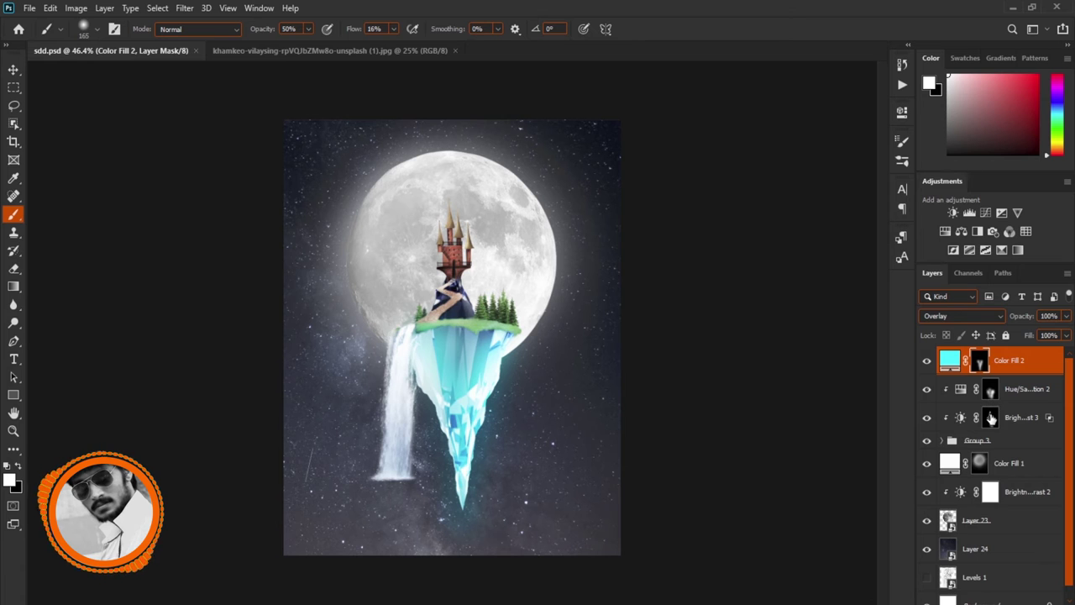
left_click(991, 418)
left_click(927, 417)
left_click(927, 418)
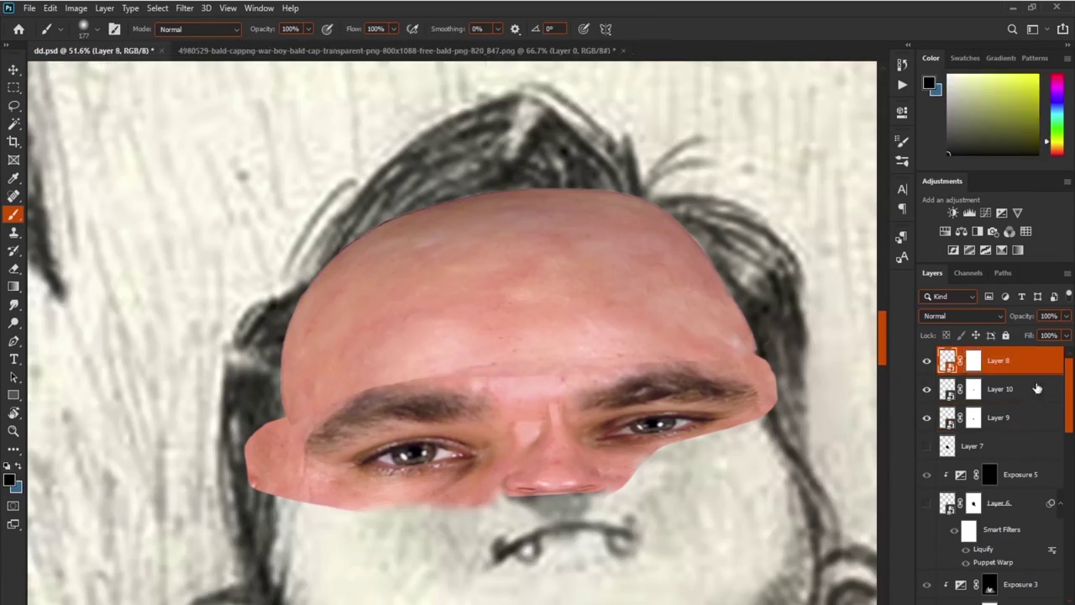
Step: Scroll to review the armchair, octopus and boy composition
scroll(573, 370, "up", 2)
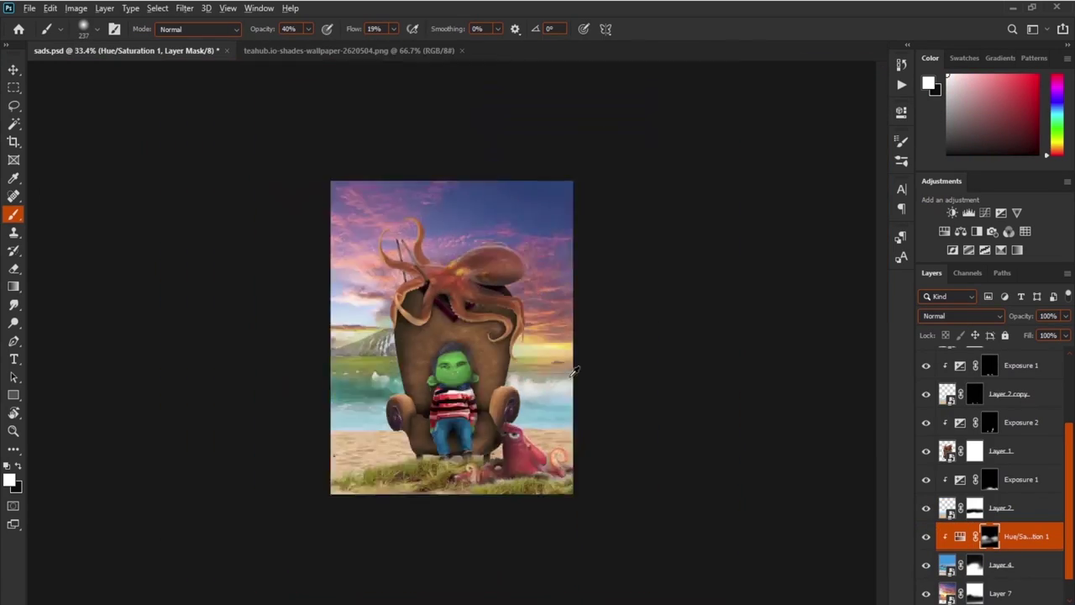
Step: Scroll to review the sunset beach scene with the octopus-draped armchair
scroll(1013, 485, "down", 1)
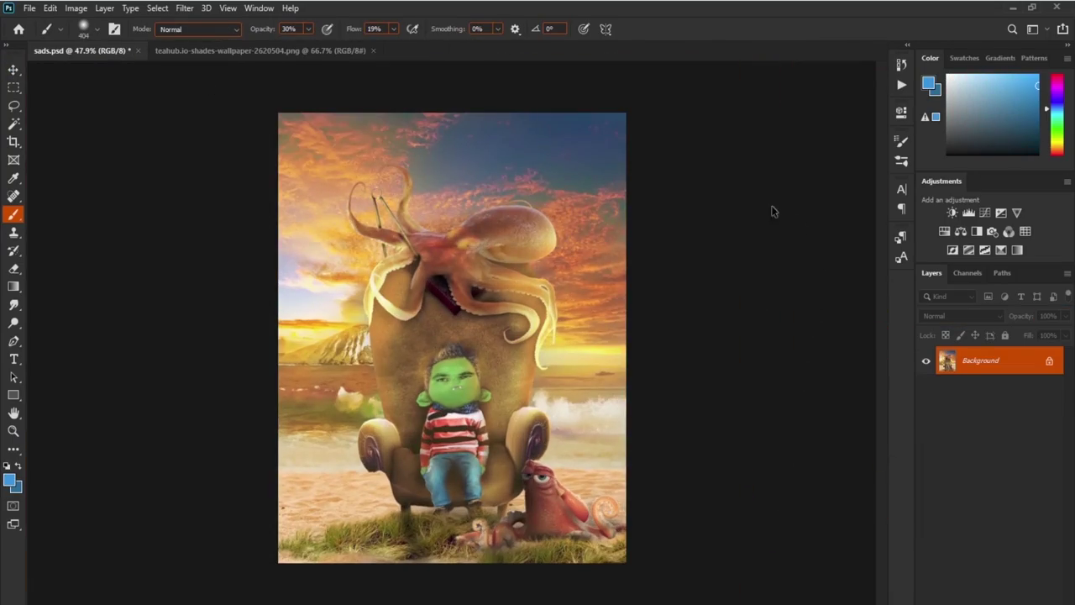
scroll(821, 310, "up", 1)
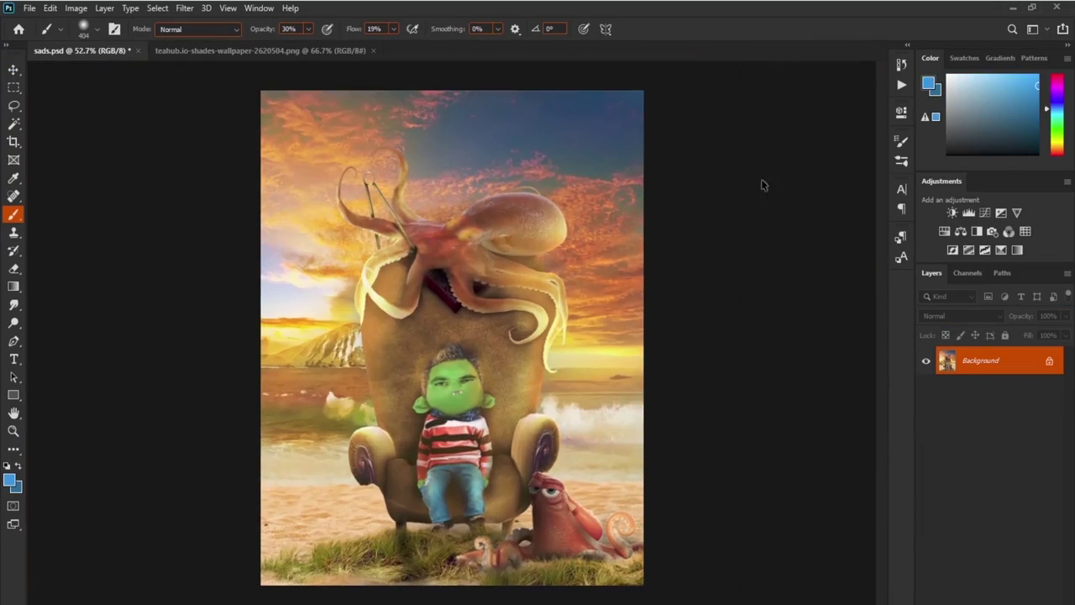